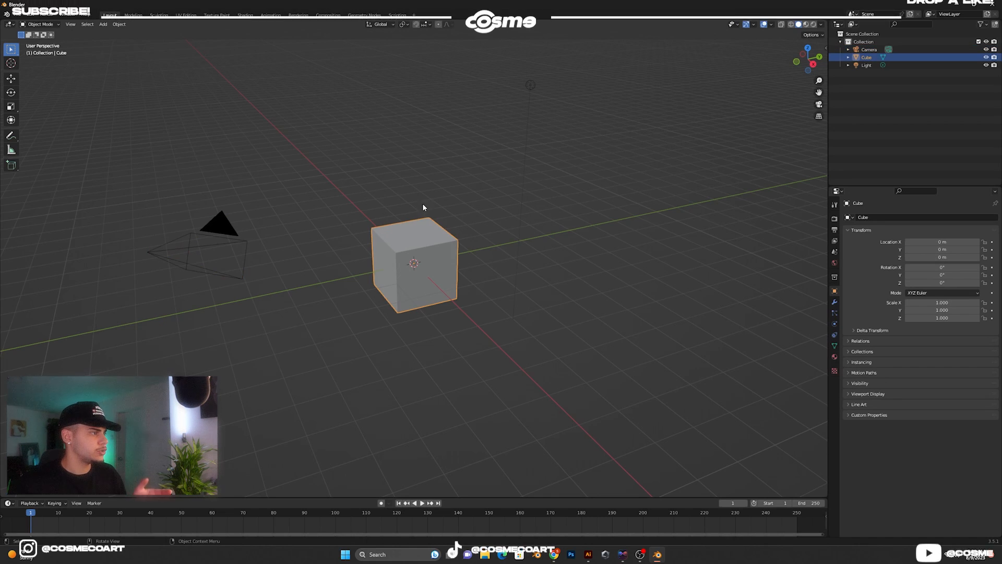
# - Examine the default scene's light and cube by selecting them, zooming in and out, and orbiting around the cube
pyautogui.click(529, 84)
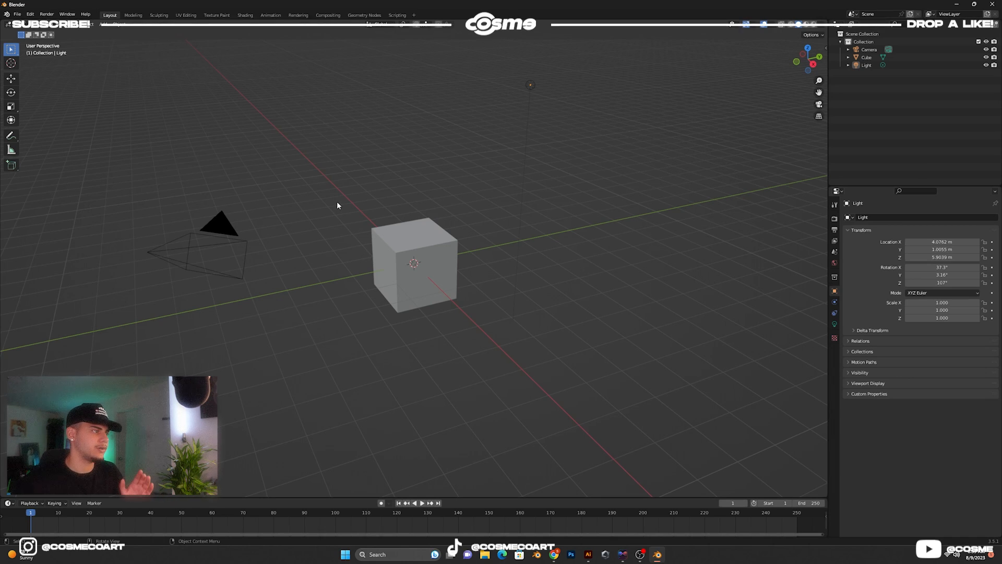
pyautogui.keyDown('shift'); pyautogui.click(407, 227); pyautogui.keyUp('shift')
pyautogui.click(462, 177)
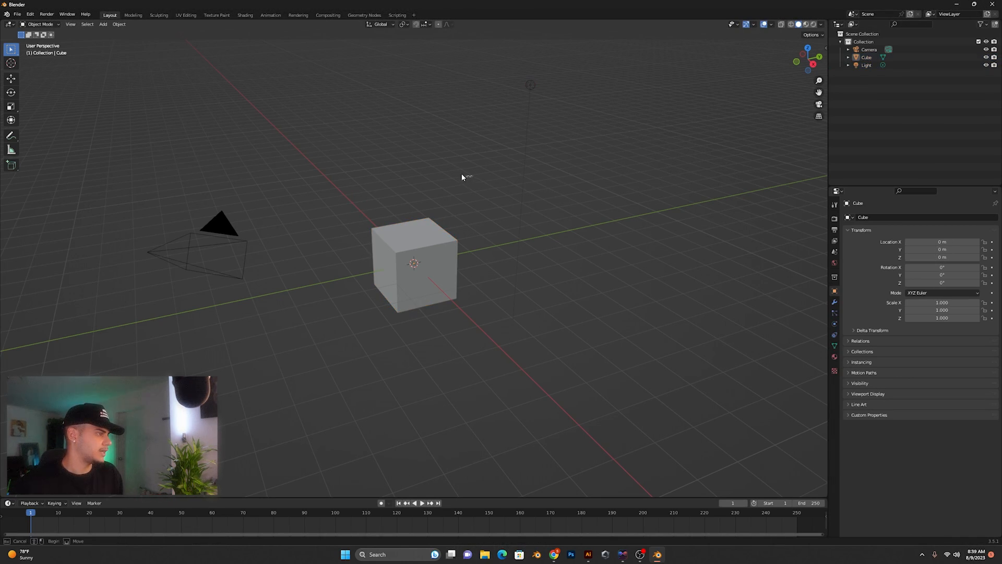
pyautogui.moveTo(455, 177); pyautogui.dragTo(371, 176)
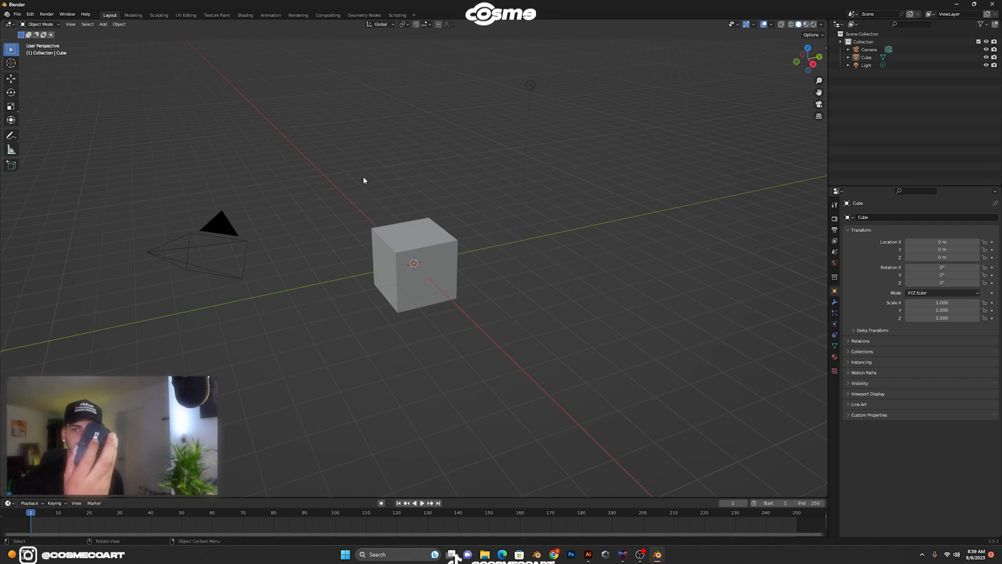
pyautogui.scroll(4, 363, 178)
pyautogui.scroll(-5, 364, 180)
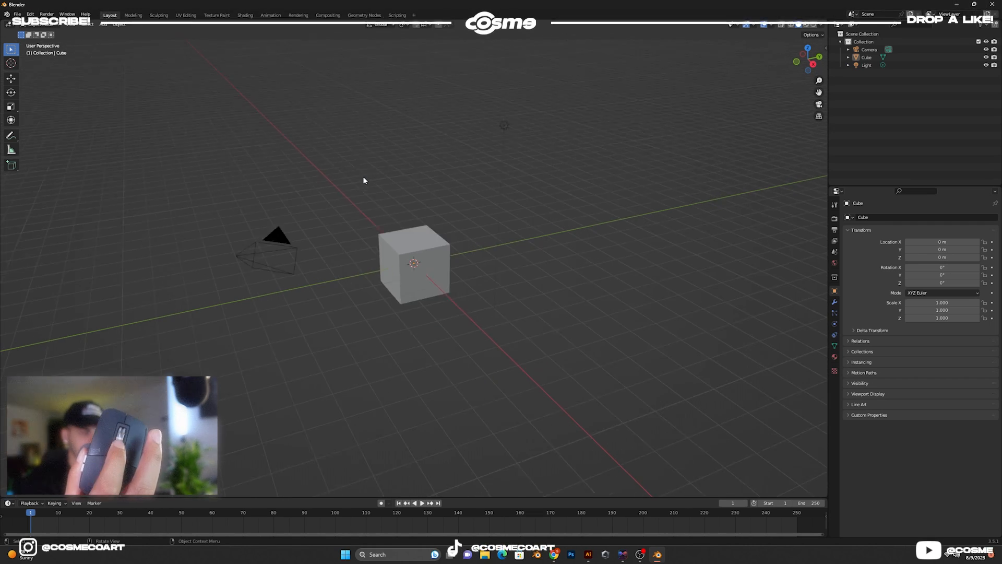
pyautogui.scroll(2, 364, 180)
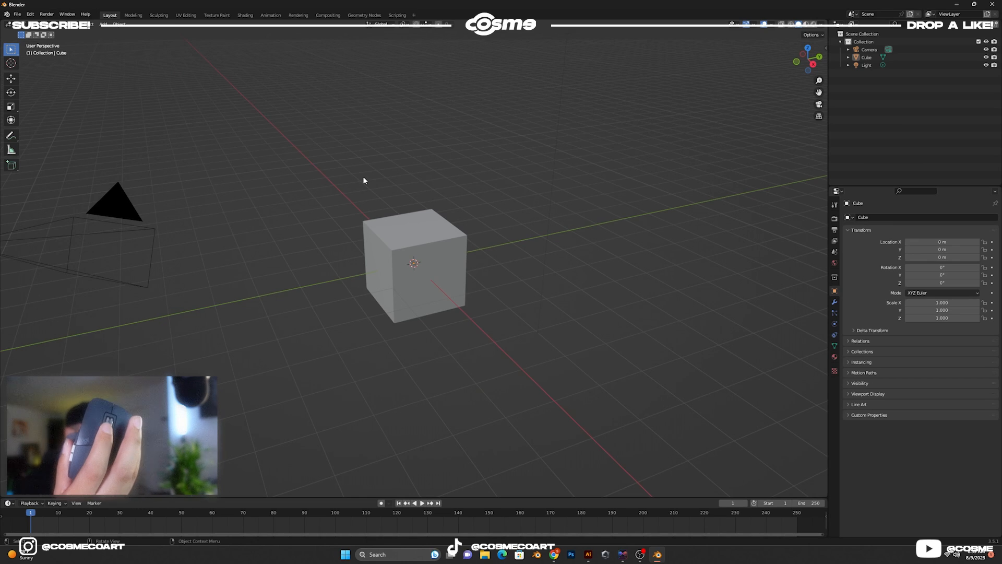
pyautogui.moveTo(363, 179); pyautogui.dragTo(443, 186, button='middle')
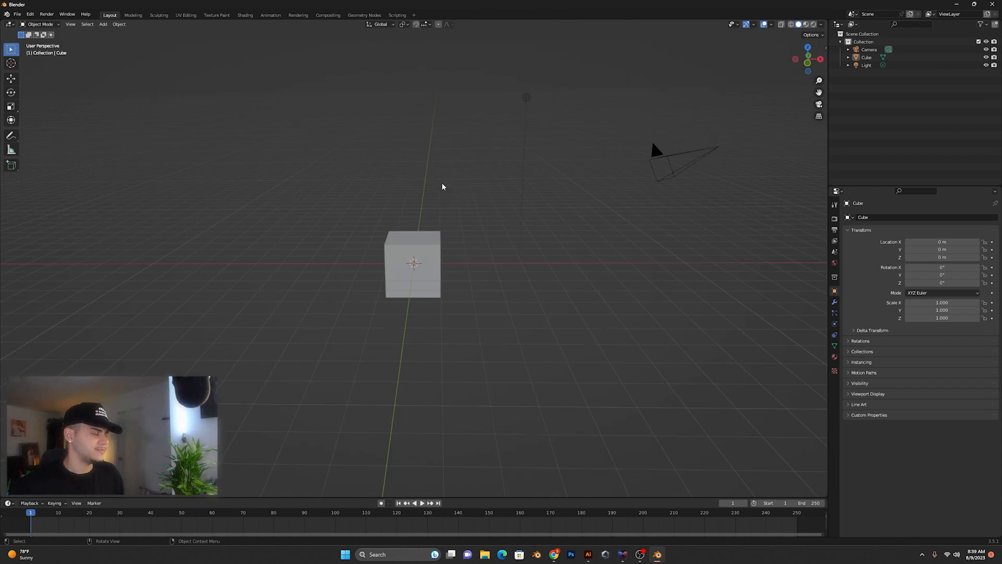
# - Try rotating the cube freely and around the global Z, X and Y axes, then cancel and deselect it
pyautogui.click(435, 239)
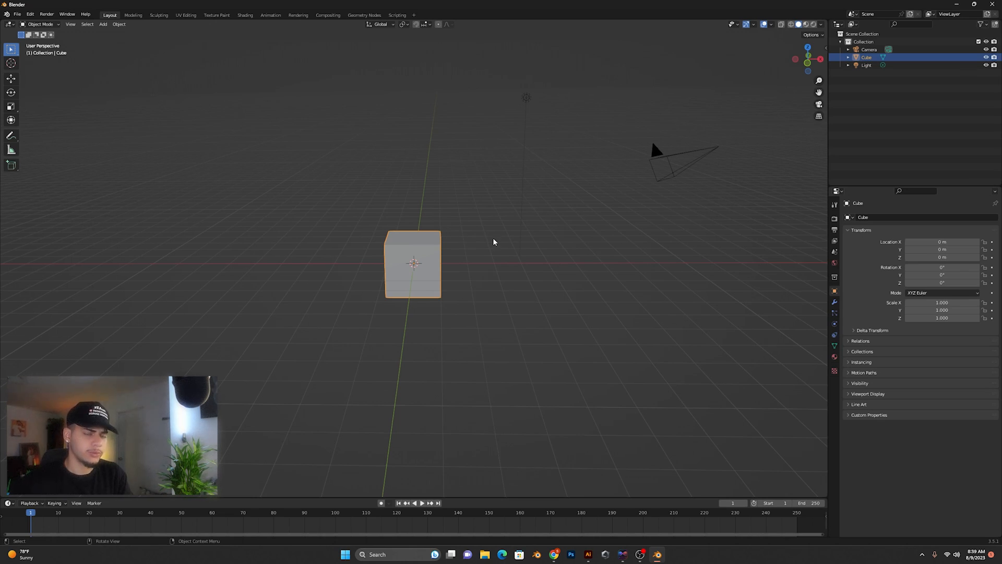
pyautogui.press('r')
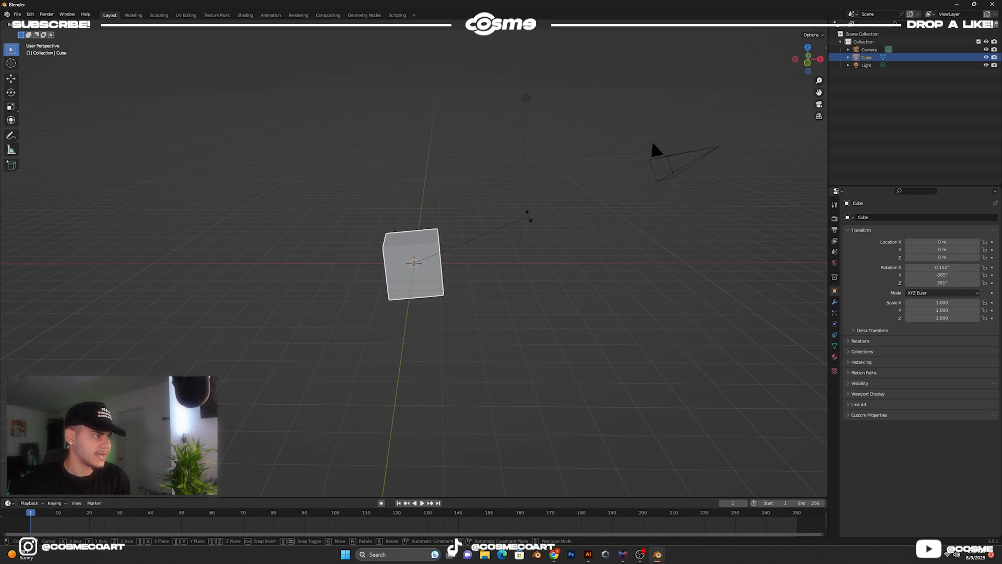
pyautogui.press('z')
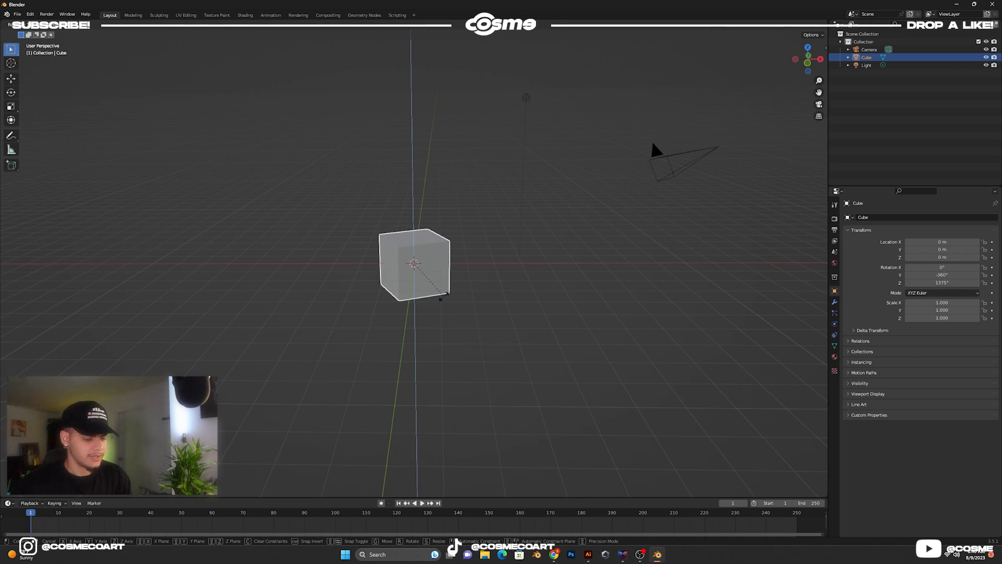
pyautogui.press('x')
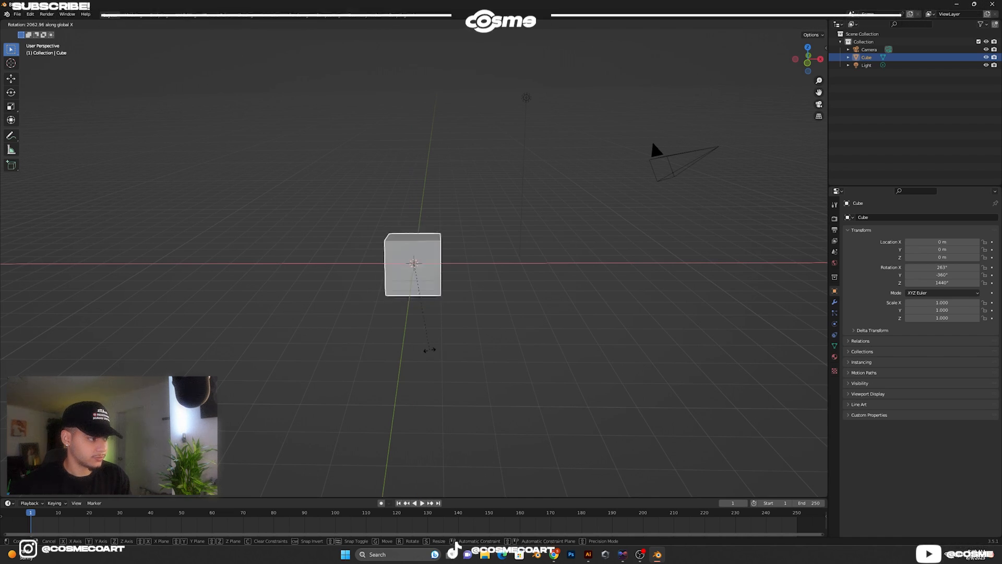
pyautogui.press('y')
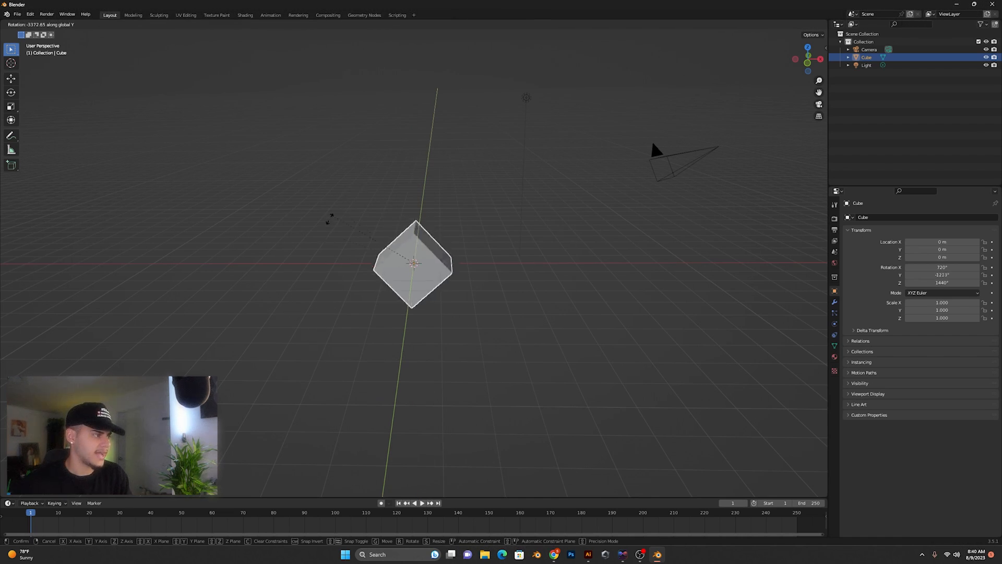
pyautogui.rightClick(495, 234)
pyautogui.moveTo(470, 219); pyautogui.dragTo(392, 220, button='middle')
pyautogui.click(437, 217)
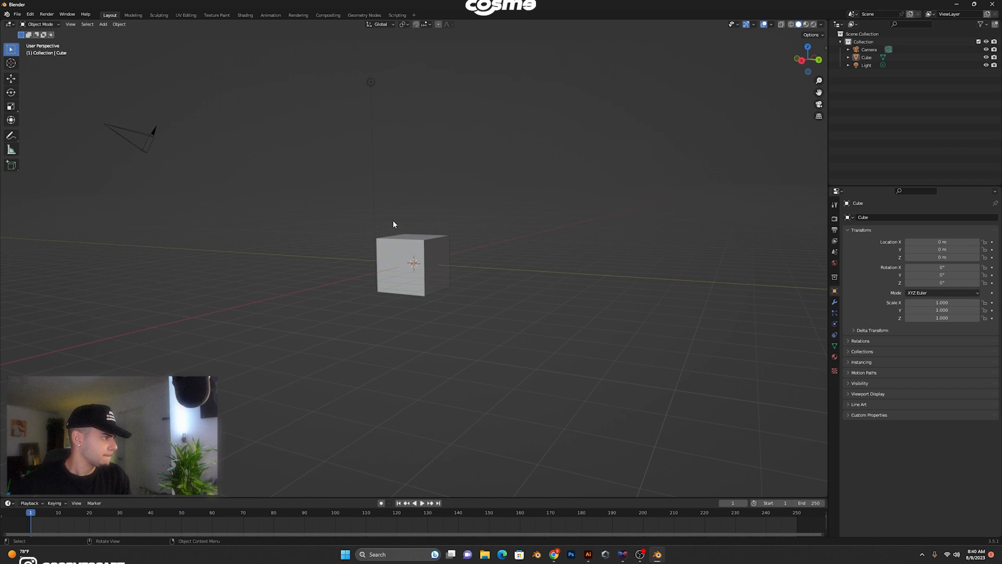
# - Try moving the light freely and the cube along the global Y, X and Z axes, cancelling the moves
pyautogui.click(371, 82)
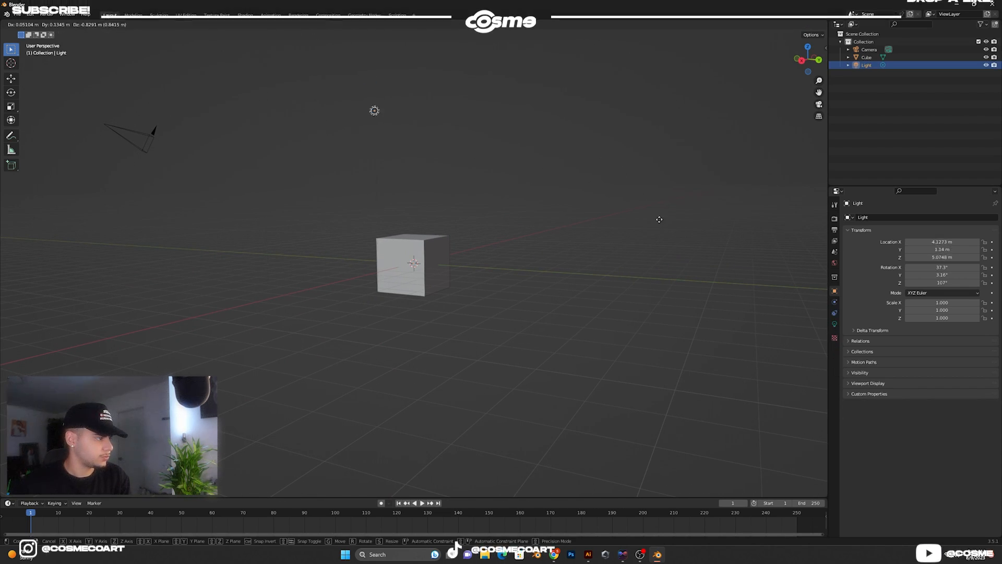
pyautogui.click(397, 247)
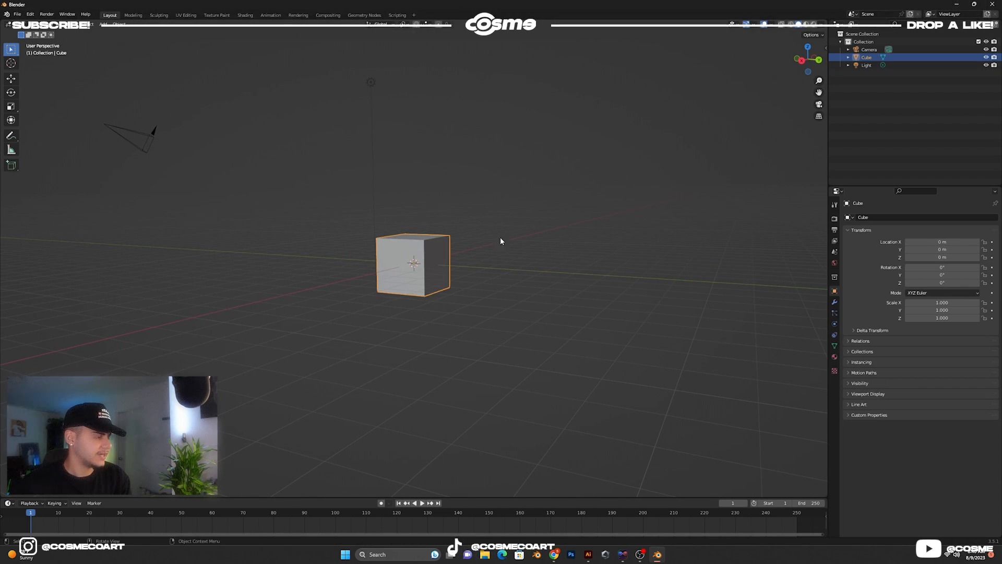
pyautogui.moveTo(465, 249); pyautogui.dragTo(419, 256, button='middle')
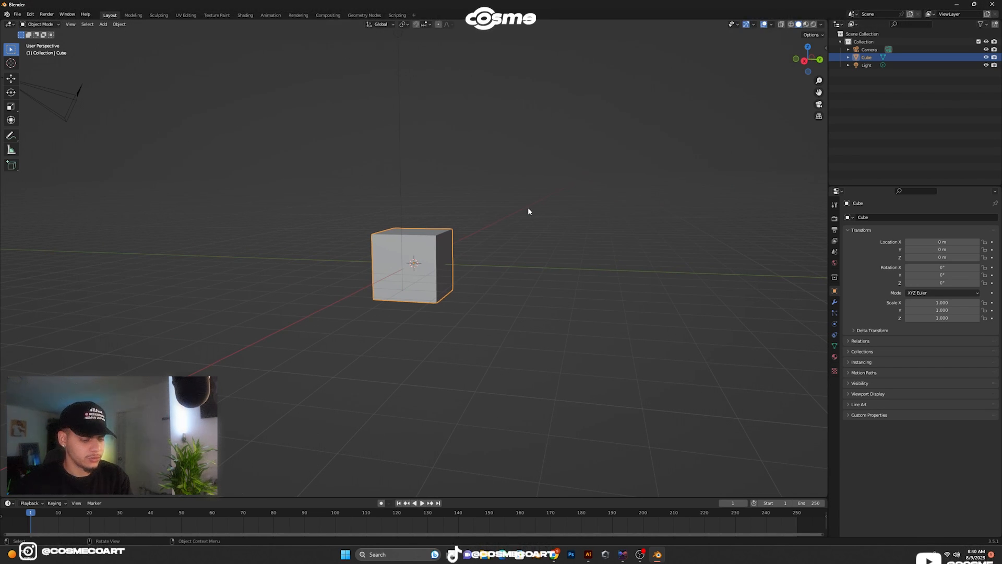
pyautogui.press('g')
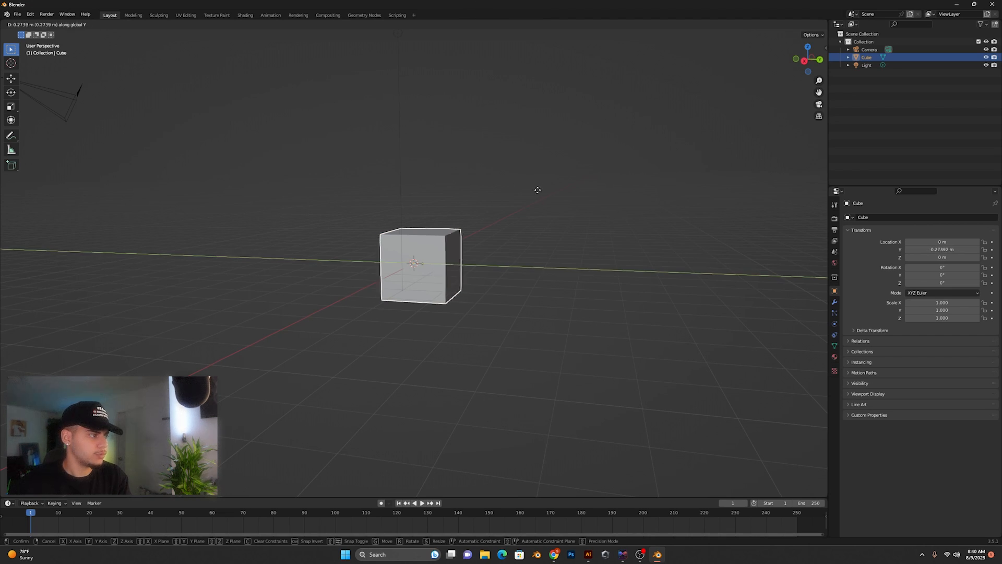
pyautogui.press('y')
pyautogui.press('x')
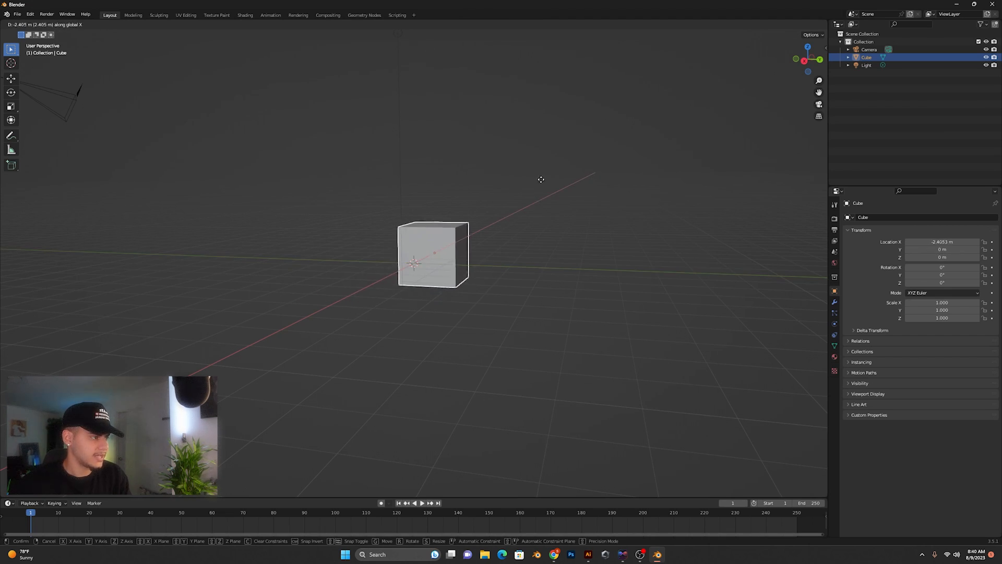
pyautogui.press('z')
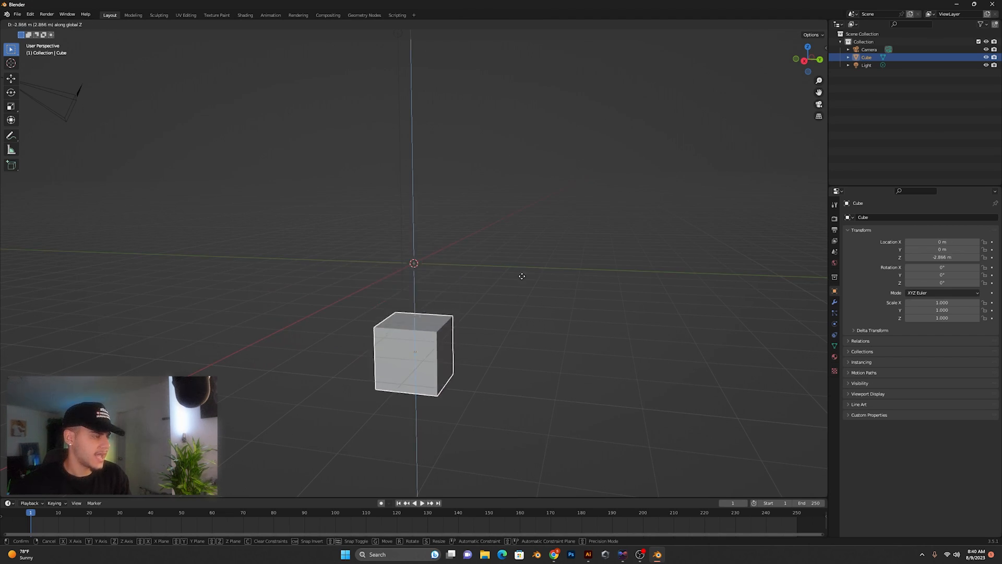
pyautogui.rightClick(513, 138)
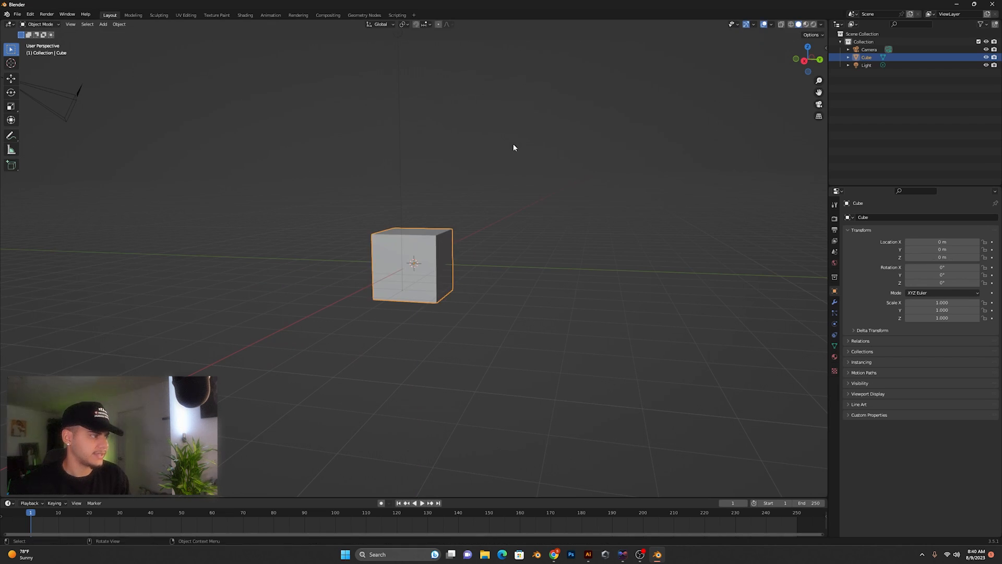
pyautogui.click(534, 177)
# - Try scaling the cube uniformly and along the individual Z, Y and X axes, then cancel the scaling
pyautogui.moveTo(407, 222)
pyautogui.mouseDown(button='middle')
pyautogui.moveTo(424, 226)
pyautogui.moveTo(418, 235)
pyautogui.mouseUp(button='middle')
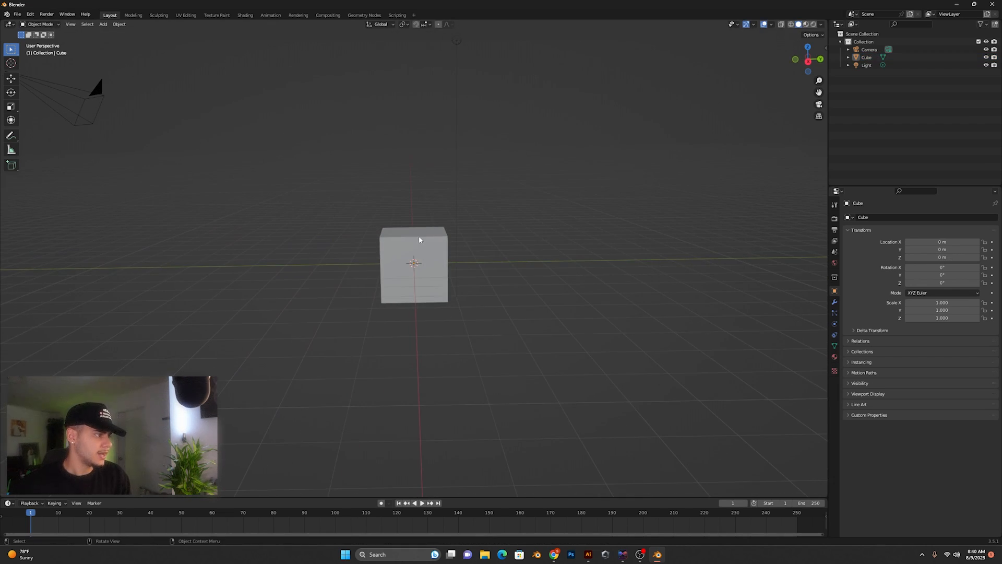
pyautogui.click(421, 245)
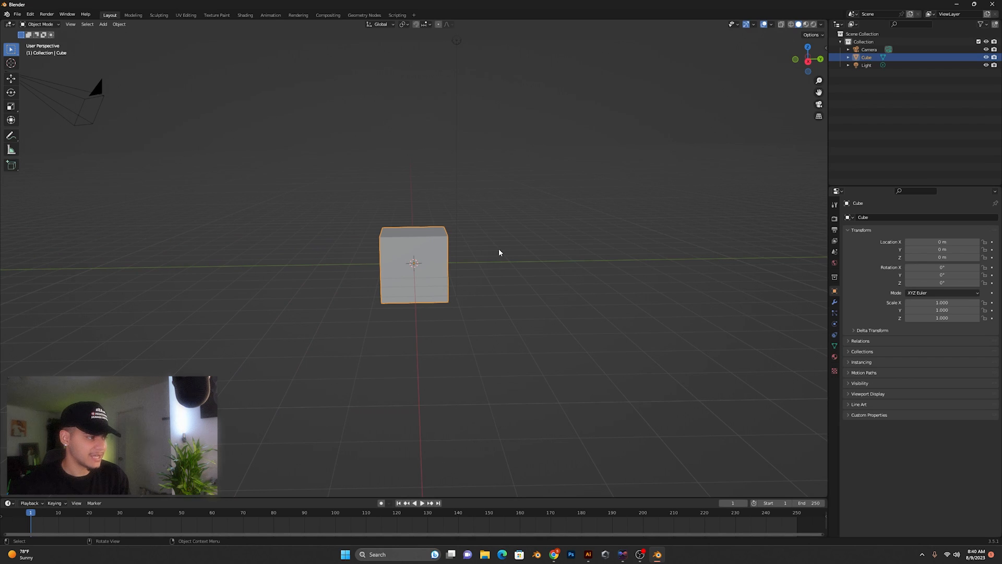
pyautogui.press('s')
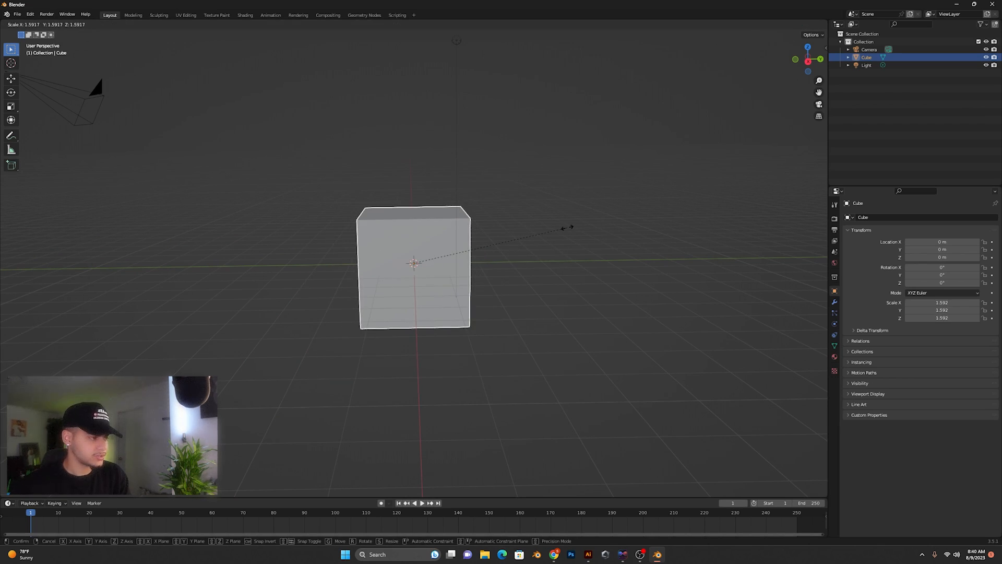
pyautogui.press('z')
pyautogui.press('y')
pyautogui.press('z')
pyautogui.press('y')
pyautogui.press('x')
pyautogui.press('Escape')
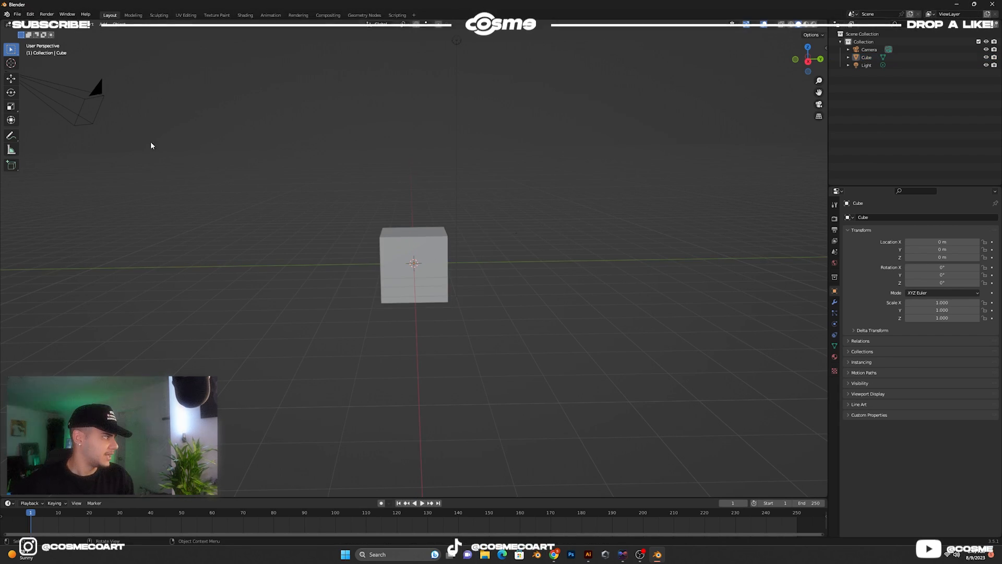
# - Try moving the camera freely, cancel the move, and select the light
pyautogui.click(95, 95)
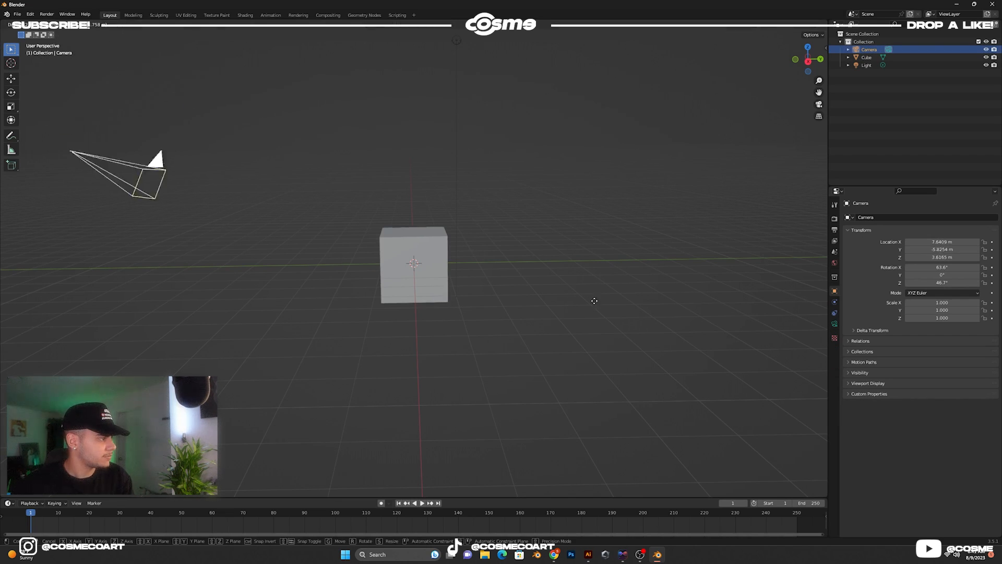
pyautogui.click(457, 40)
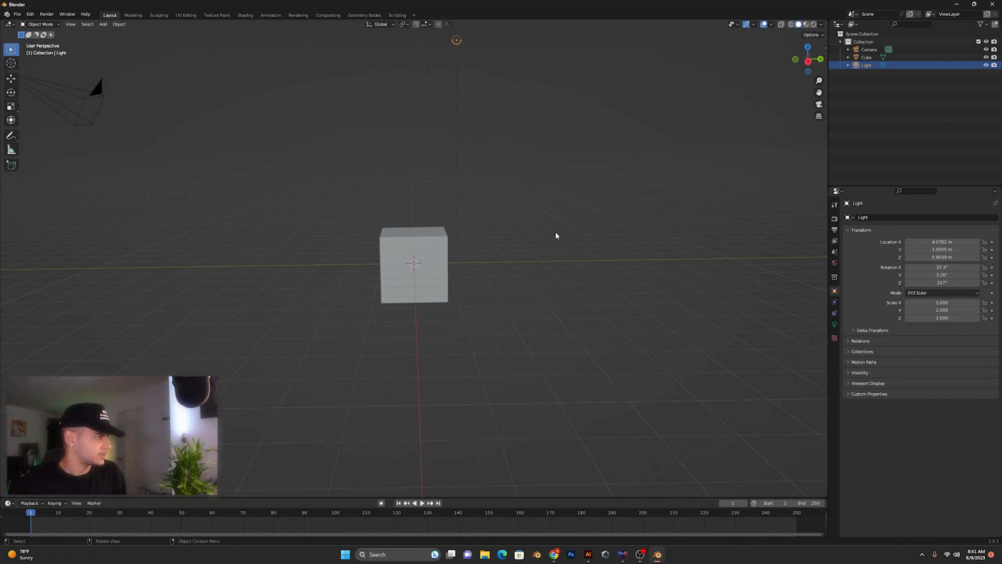
# - Try different numeric transform values on the cube, including its X location and X scale, then undo the changes and deselect it
pyautogui.click(867, 56)
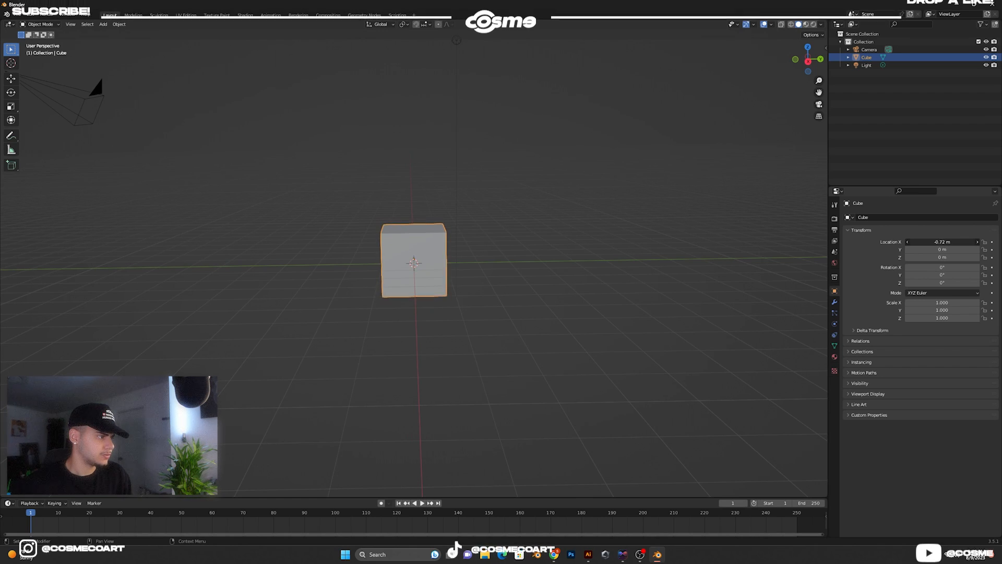
pyautogui.moveTo(942, 242); pyautogui.dragTo(957, 253)
pyautogui.hotkey('ctrl', 'z')
pyautogui.hotkey('ctrl', 'z')
pyautogui.hotkey('ctrl', 'z')
pyautogui.moveTo(942, 282); pyautogui.dragTo(947, 302)
pyautogui.hotkey('ctrl', 'z')
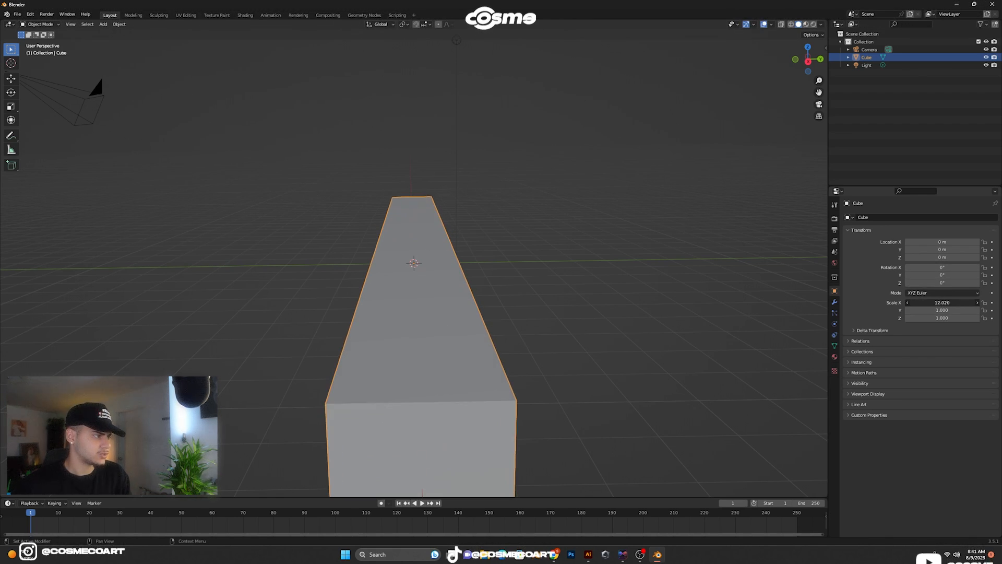
pyautogui.hotkey('ctrl', 'z')
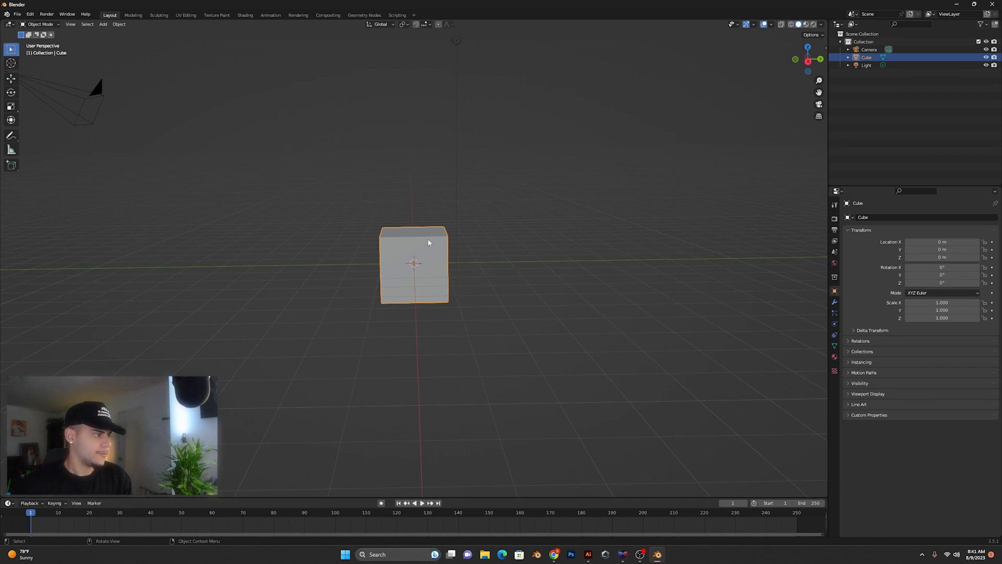
pyautogui.click(432, 197)
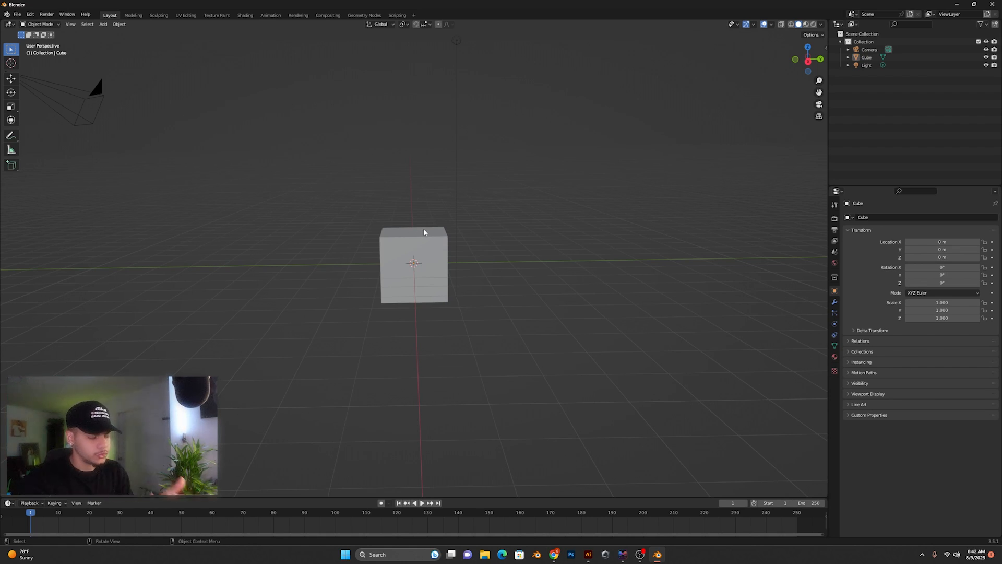
# - Look at the cube in the front, top, right and back orthographic views
pyautogui.moveTo(424, 232); pyautogui.dragTo(368, 169, button='middle')
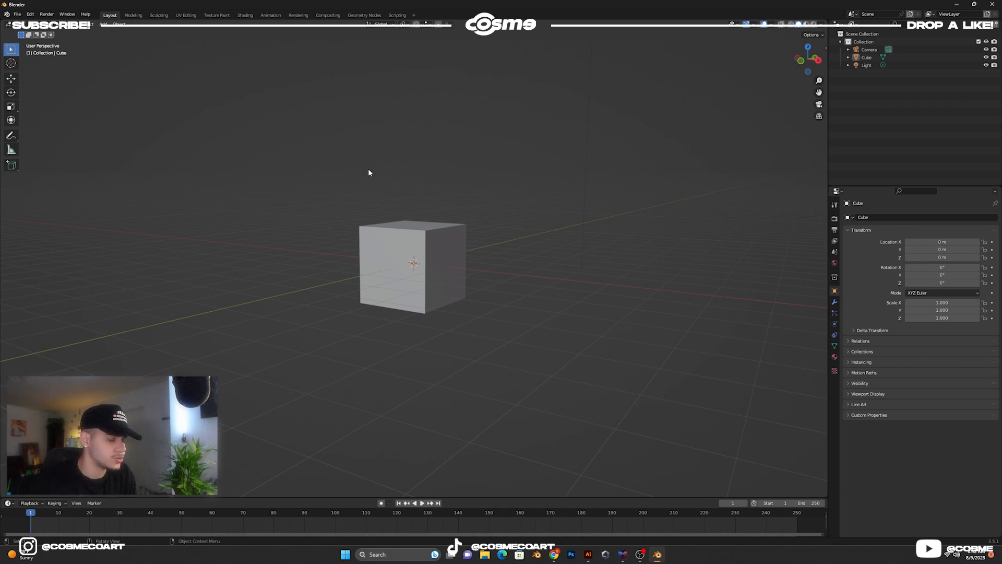
pyautogui.press('KP_1')
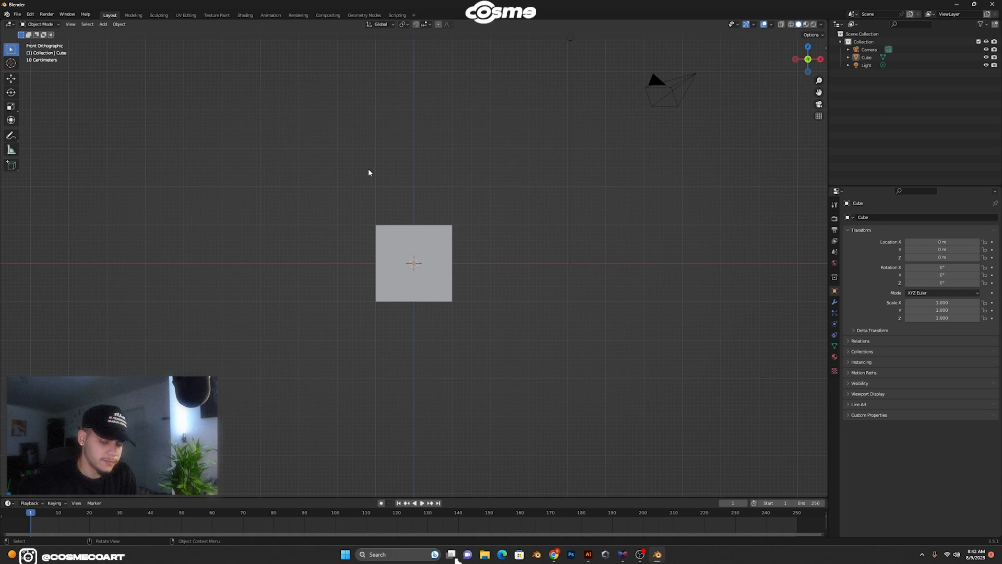
pyautogui.press('KP_7')
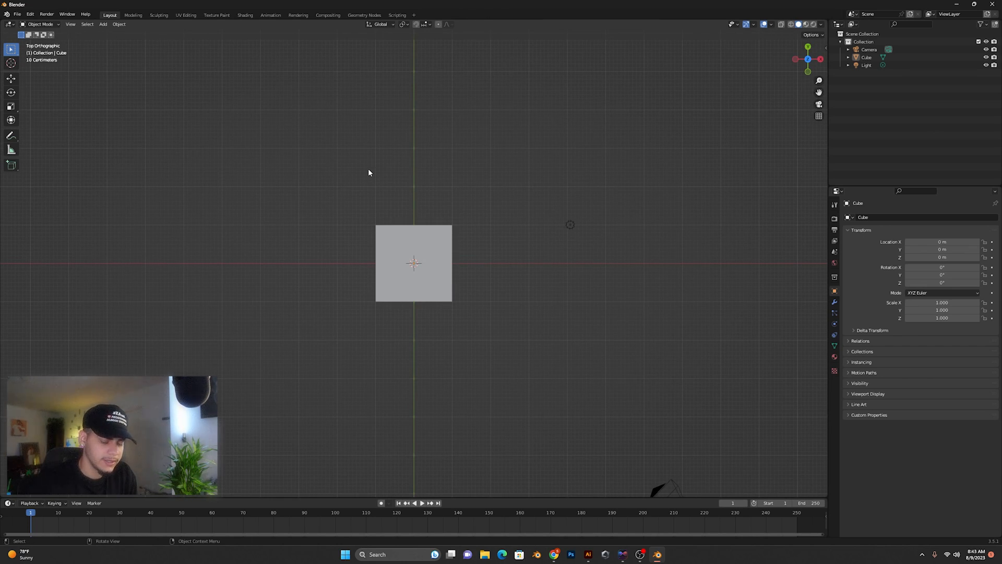
pyautogui.press('KP_3')
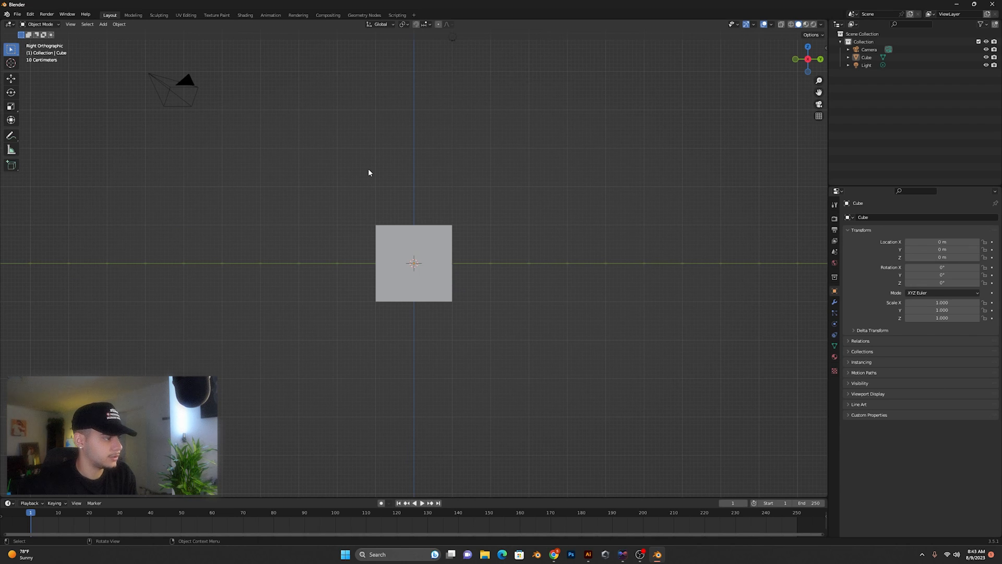
pyautogui.press('KP_1')
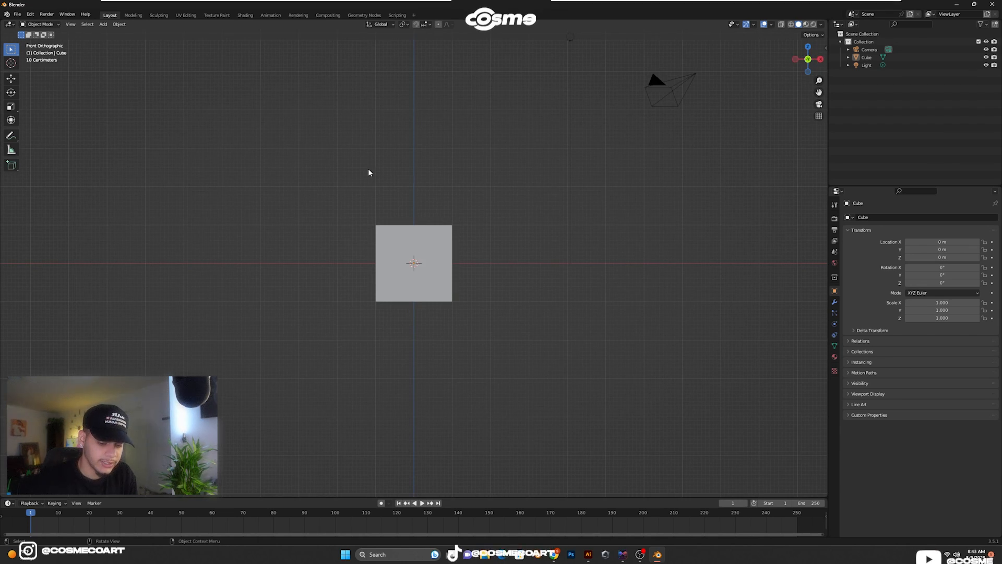
pyautogui.press('ctrl+KP_1')
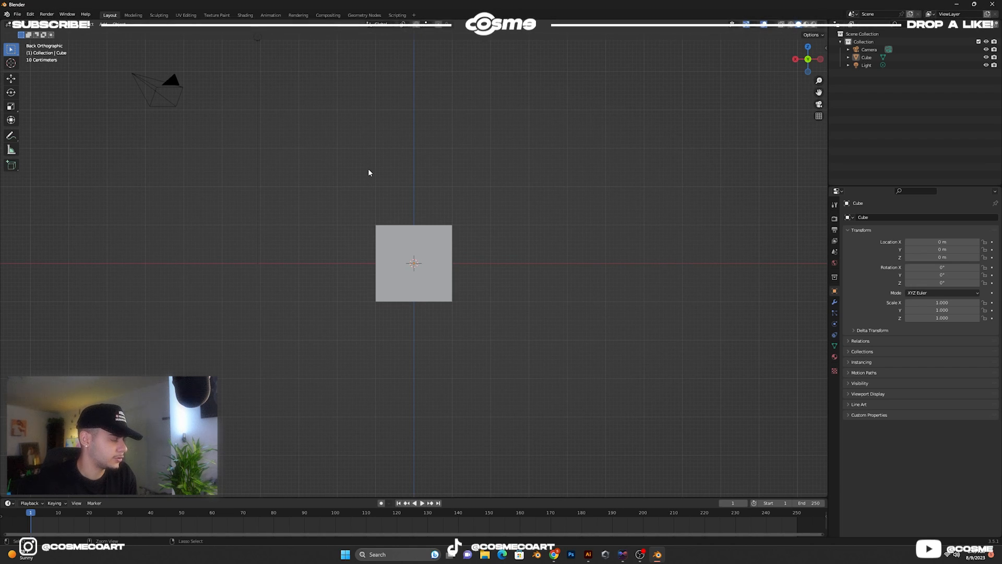
# - Look at the cube in the bottom and left orthographic views, return to a free perspective view and clear the selection
pyautogui.press('ctrl+KP_7')
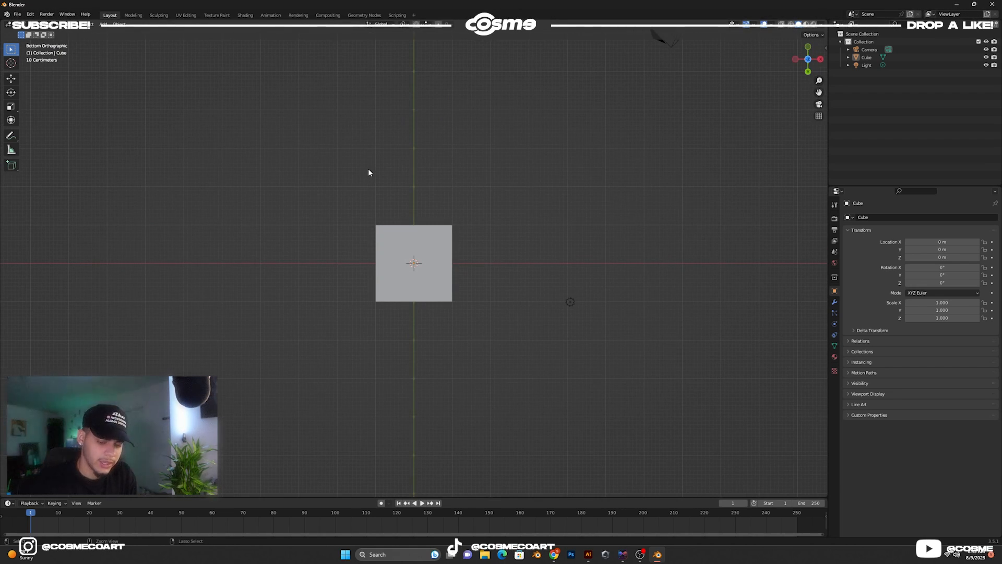
pyautogui.press('ctrl+KP_3')
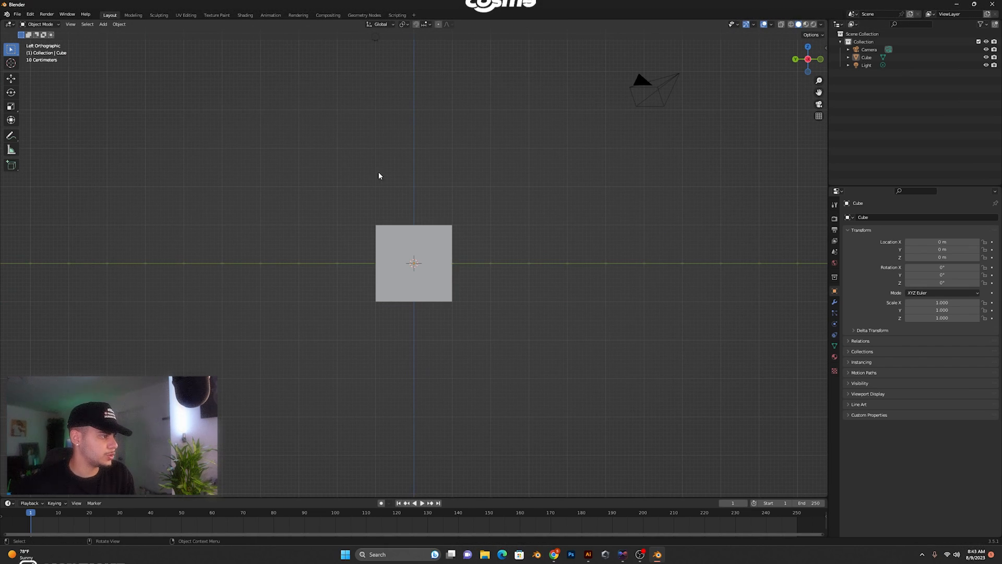
pyautogui.moveTo(384, 174); pyautogui.dragTo(371, 196, button='middle')
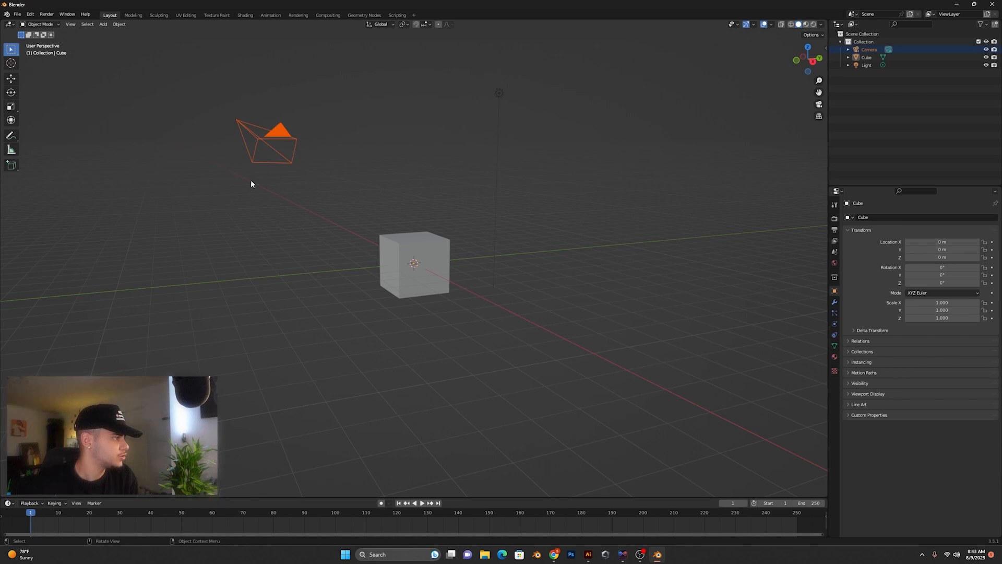
pyautogui.click(264, 211)
pyautogui.moveTo(249, 187); pyautogui.dragTo(238, 185, button='middle')
# - Select the camera, cube and light together and delete them, leaving the scene empty
pyautogui.moveTo(168, 100); pyautogui.dragTo(616, 393)
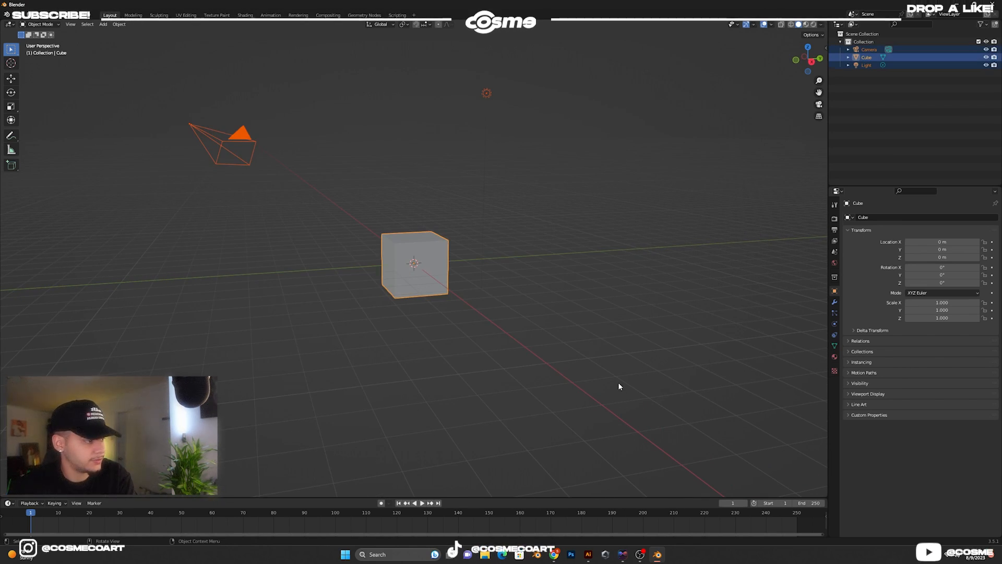
pyautogui.press('Delete')
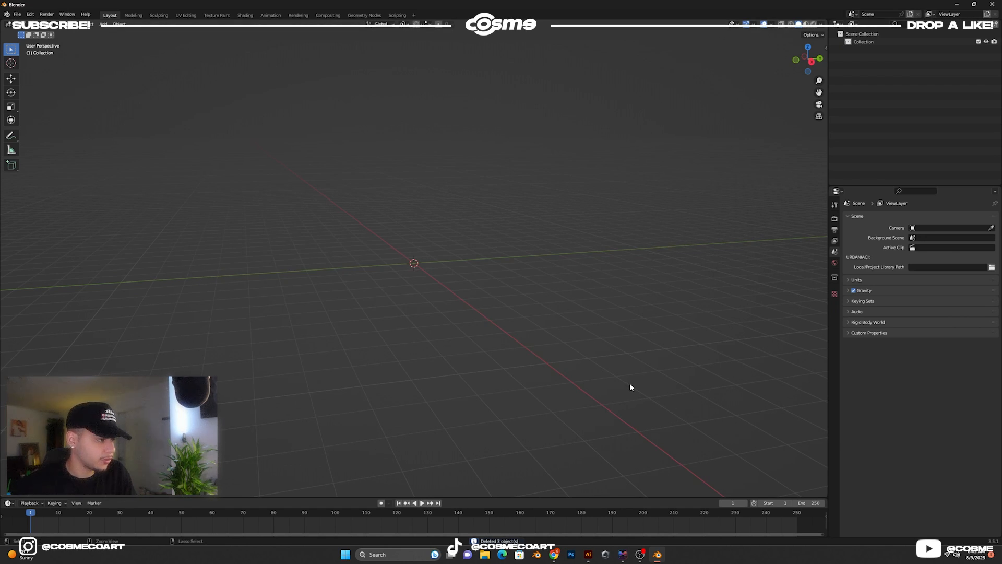
pyautogui.hotkey('ctrl', 'z')
pyautogui.press('x')
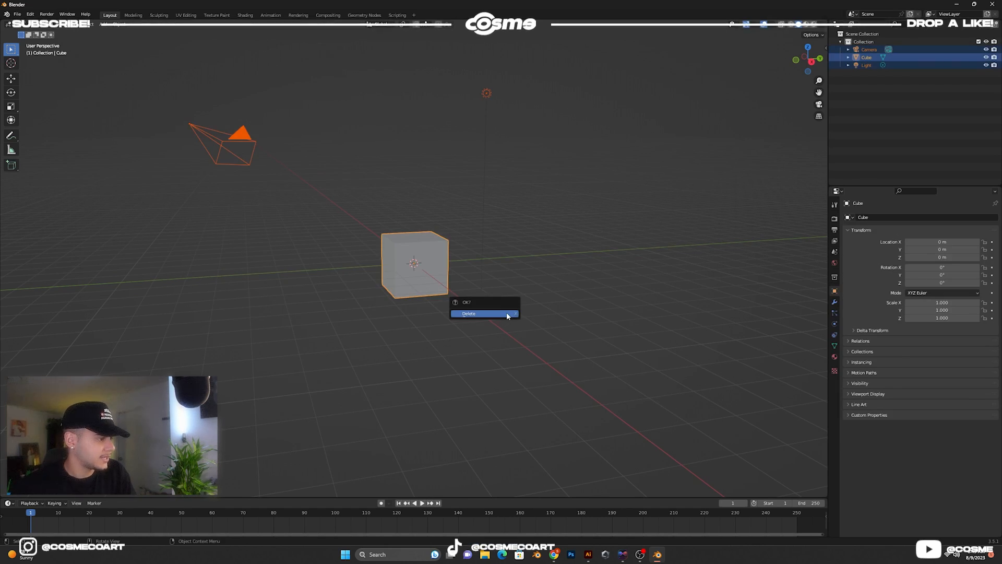
pyautogui.click(507, 312)
pyautogui.moveTo(500, 302); pyautogui.dragTo(478, 282, button='middle')
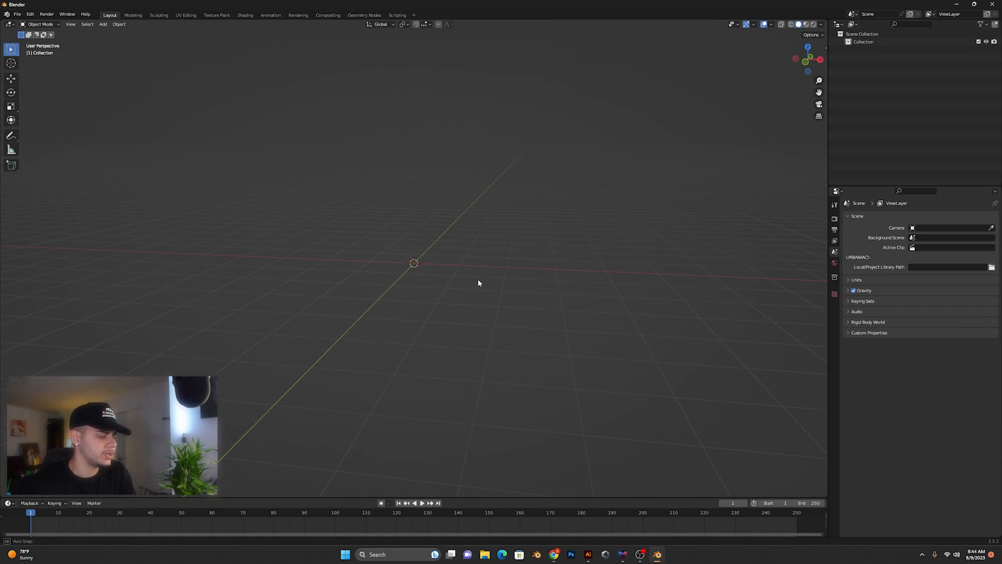
# - Try adding a plane, a cube and a UV sphere one after another, undoing each addition
pyautogui.hotkey('shift', 'a')
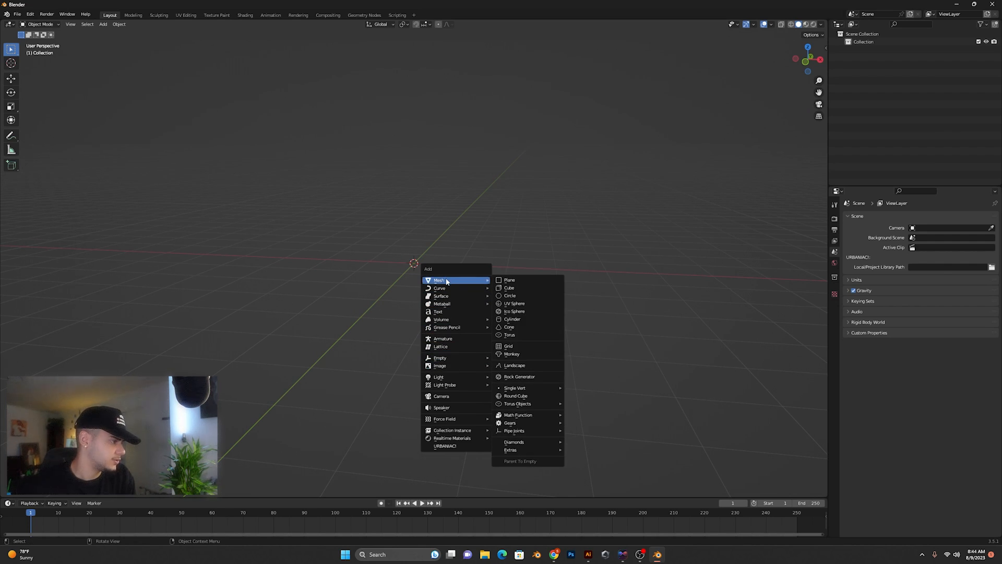
pyautogui.click(517, 280)
pyautogui.hotkey('ctrl', 'z')
pyautogui.hotkey('shift', 'a')
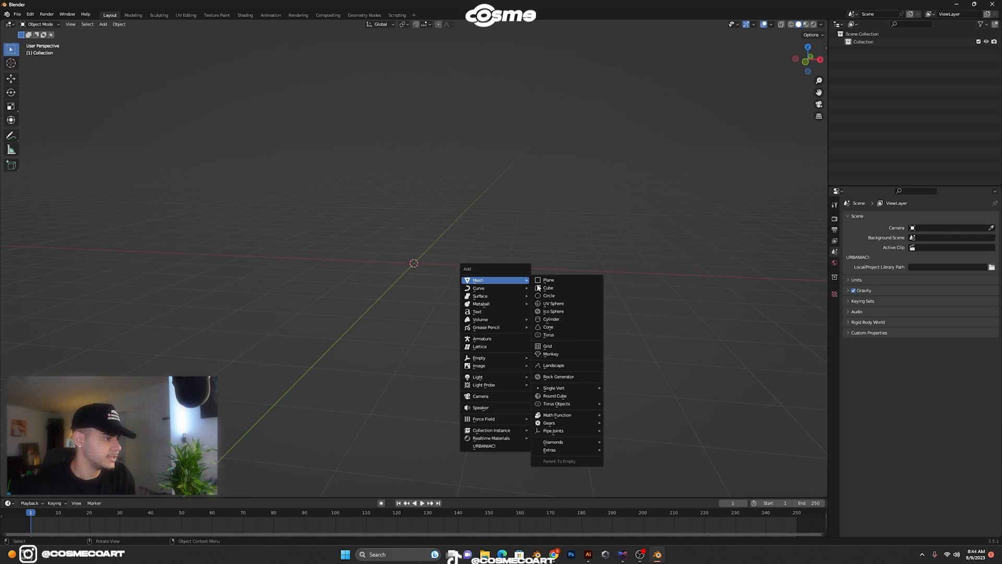
pyautogui.click(537, 287)
pyautogui.hotkey('ctrl', 'z')
pyautogui.hotkey('shift', 'a')
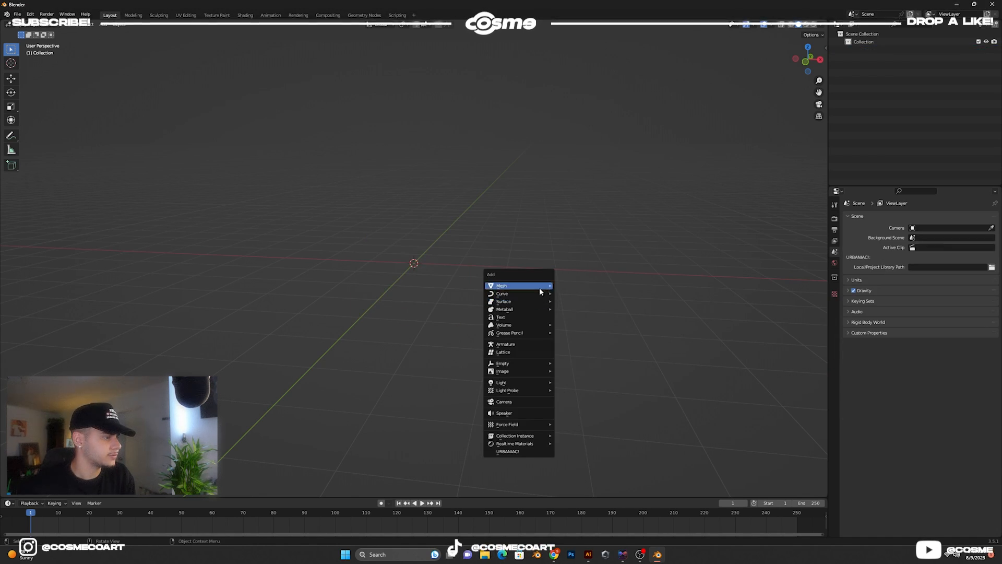
pyautogui.moveTo(546, 290)
pyautogui.click(575, 309)
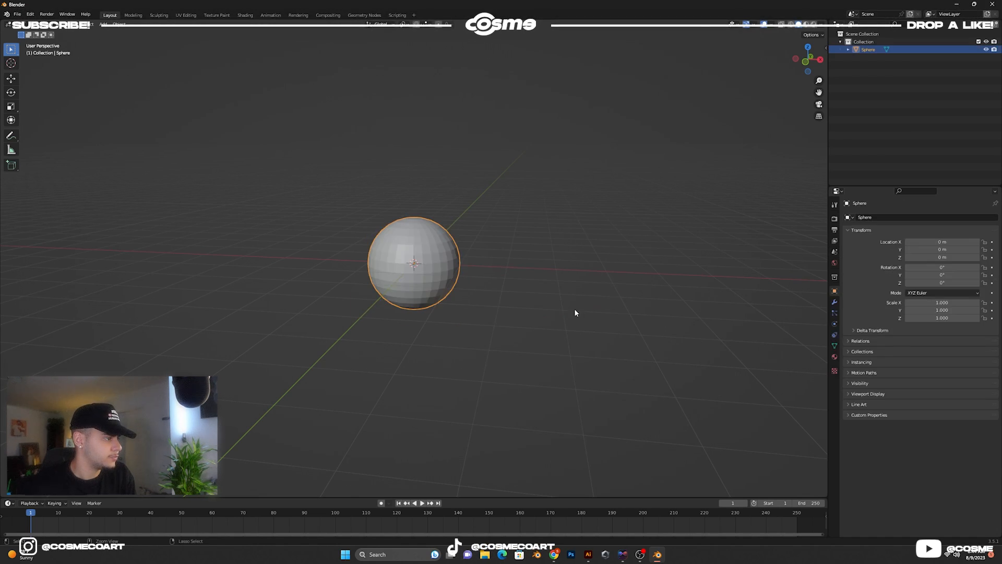
pyautogui.hotkey('ctrl', 'z')
# - Try adding a camera at the scene origin, then delete it
pyautogui.hotkey('shift', 'a')
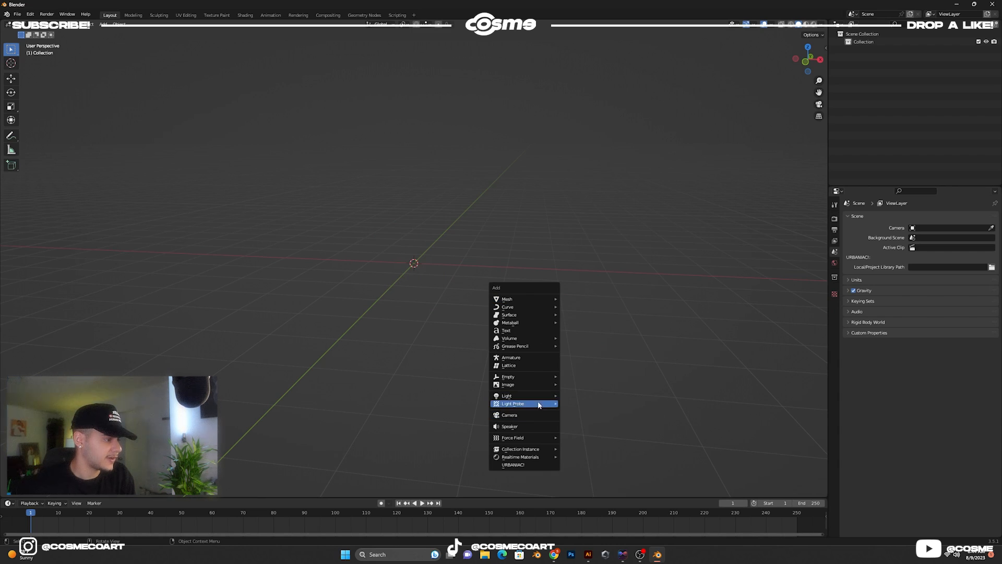
pyautogui.moveTo(532, 396)
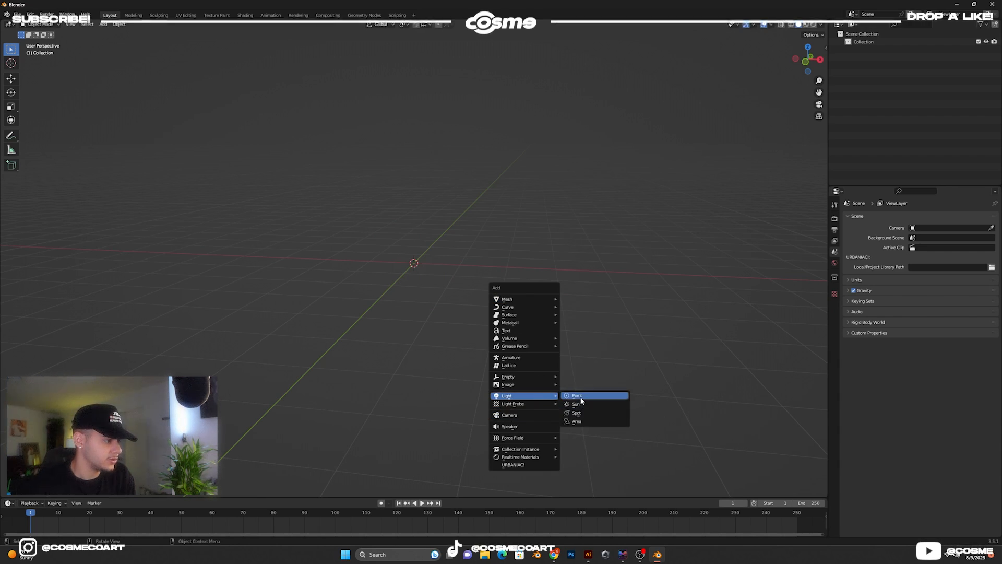
pyautogui.click(522, 416)
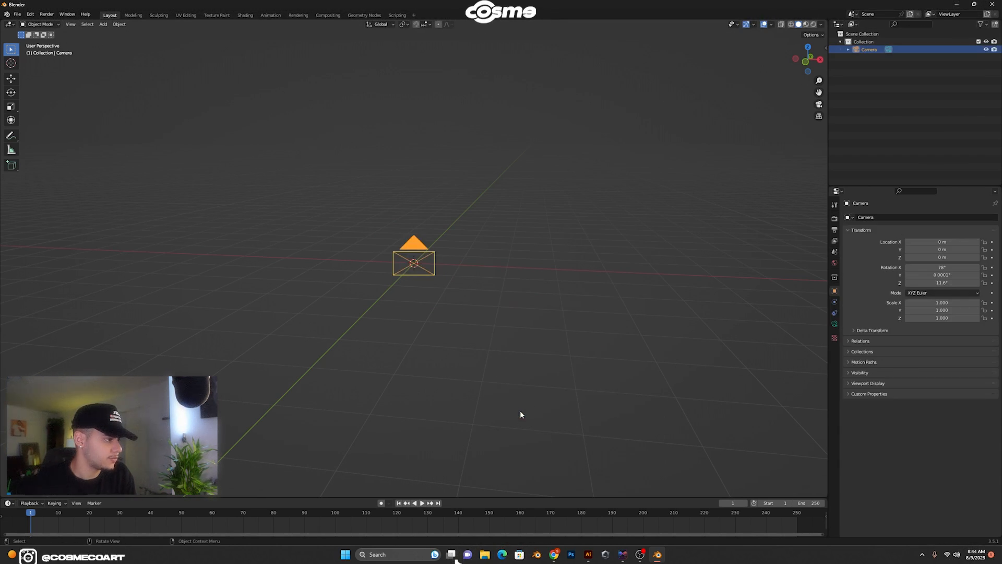
pyautogui.press('Delete')
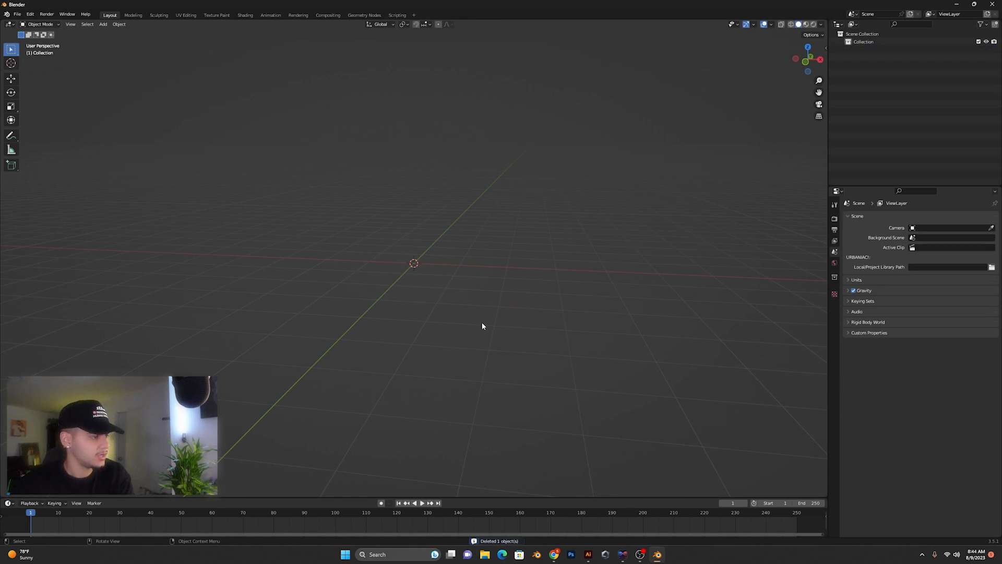
# - Add a plane mesh at the origin, scale it uniformly to about 6.88 as a floor, and deselect it
pyautogui.hotkey('shift', 'a')
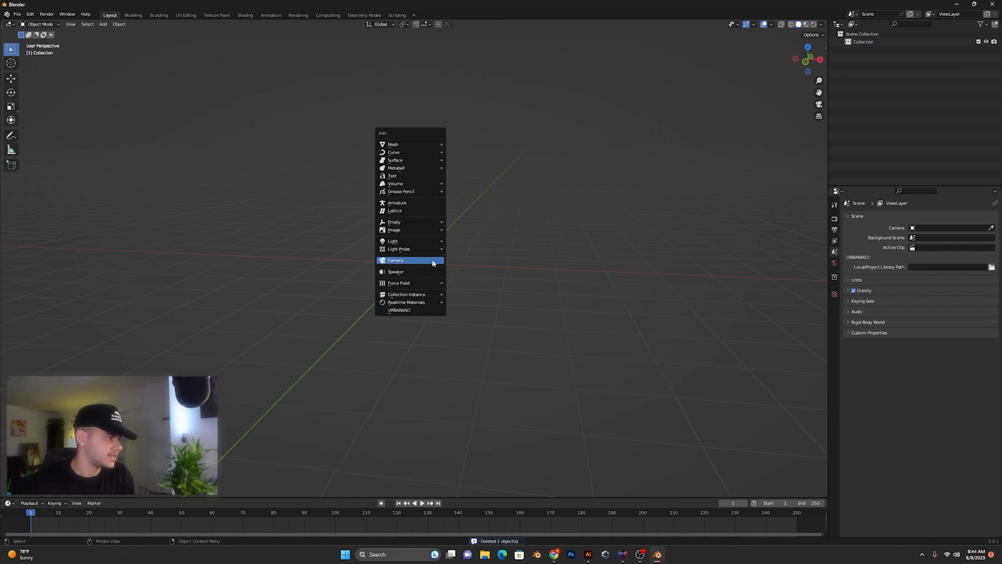
pyautogui.moveTo(423, 145)
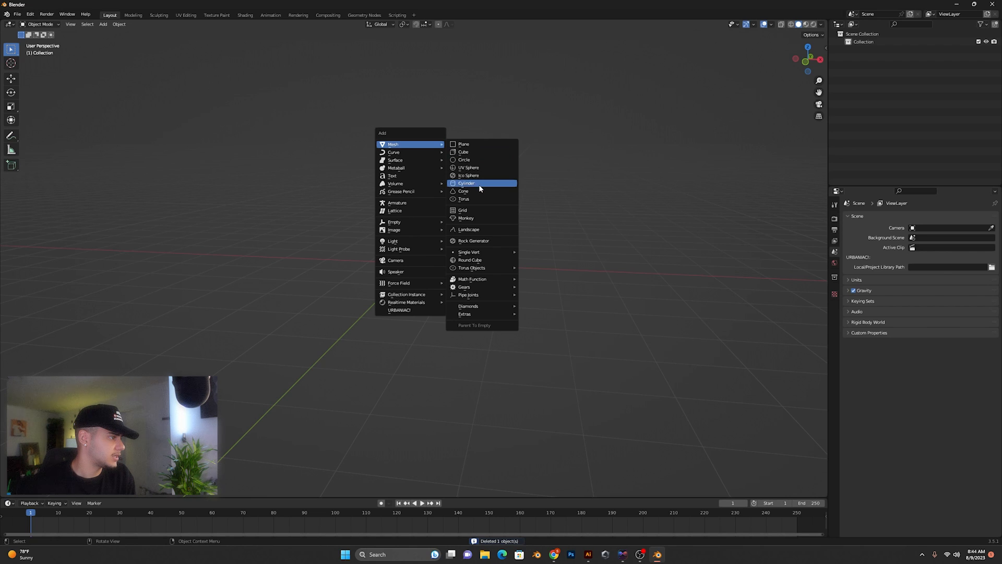
pyautogui.click(477, 145)
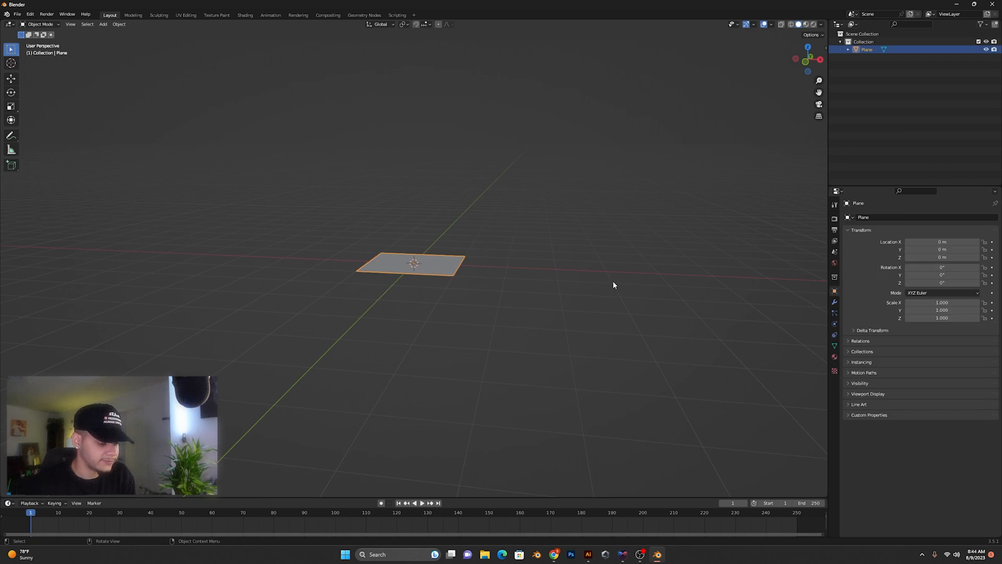
pyautogui.press('s')
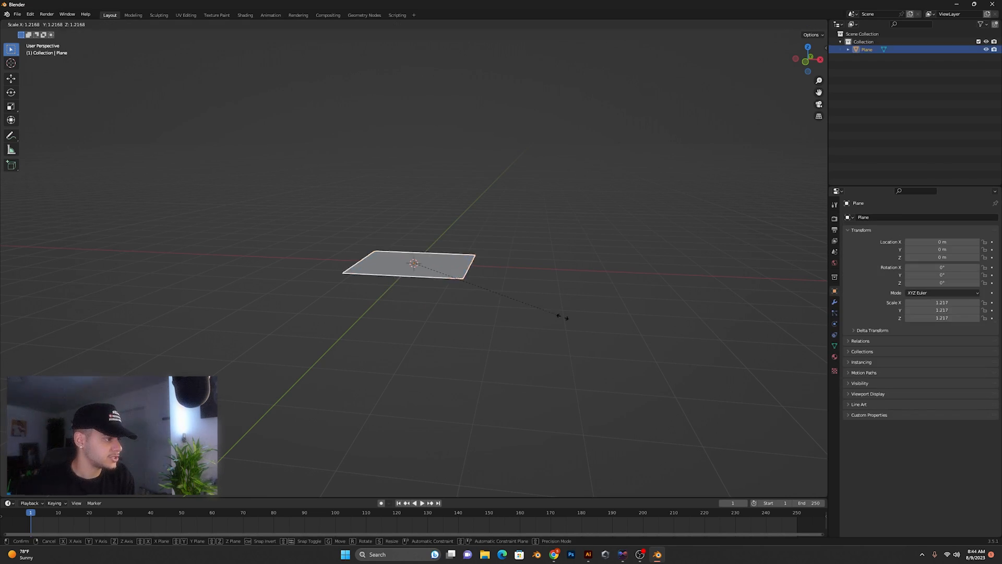
pyautogui.click(455, 349)
pyautogui.click(478, 204)
pyautogui.moveTo(462, 224)
pyautogui.mouseDown(button='middle')
pyautogui.moveTo(484, 213)
pyautogui.moveTo(480, 225)
pyautogui.mouseUp(button='middle')
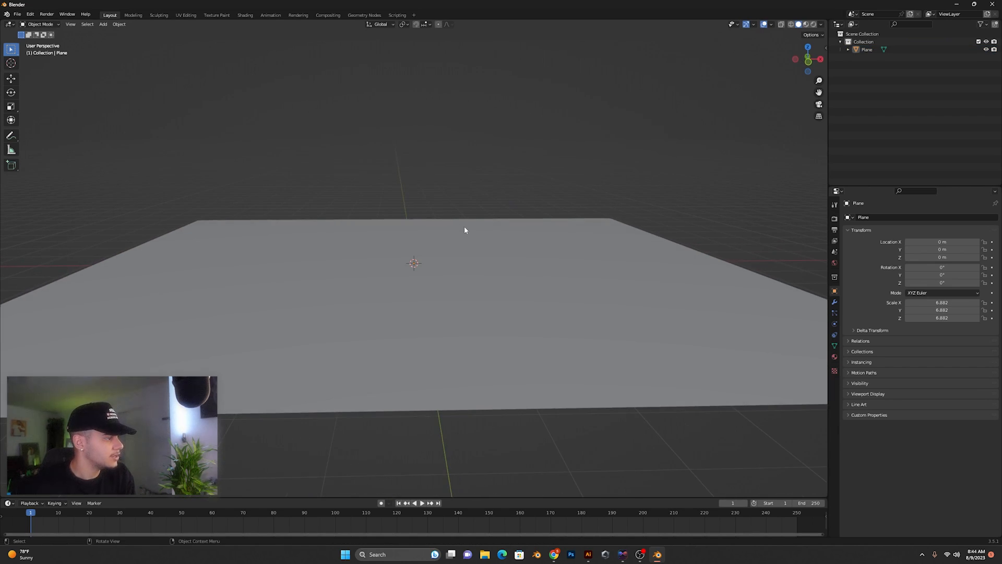
# - Add a cylinder mesh at the origin and flatten it along the Z axis to a scale of about 0.155
pyautogui.hotkey('shift', 'a')
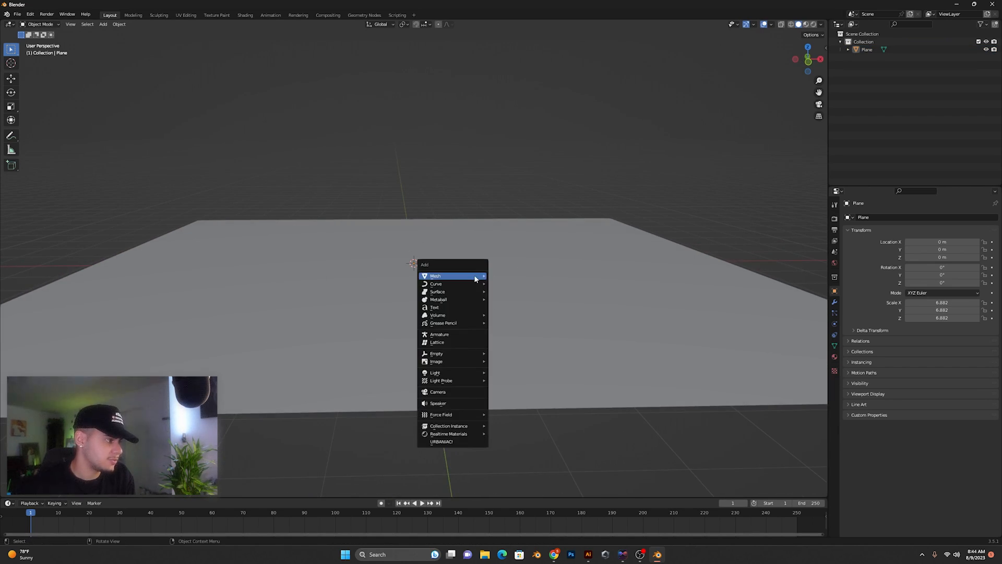
pyautogui.moveTo(473, 275)
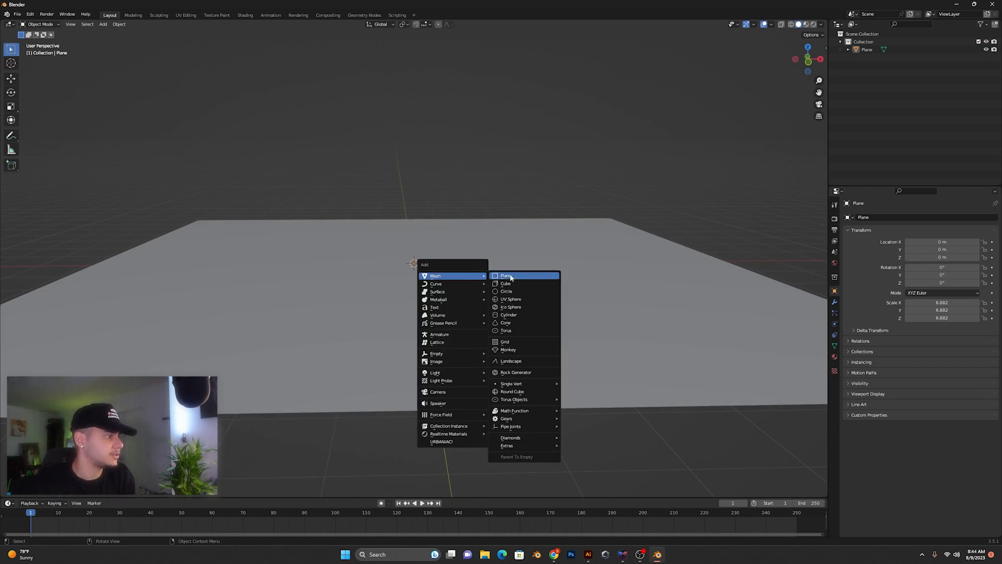
pyautogui.click(525, 314)
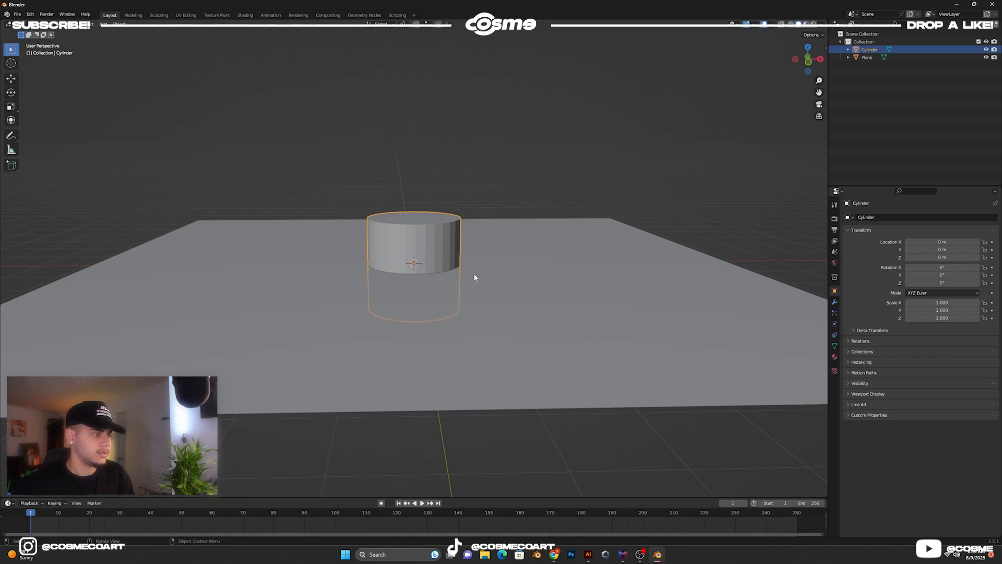
pyautogui.press('s')
pyautogui.press('z')
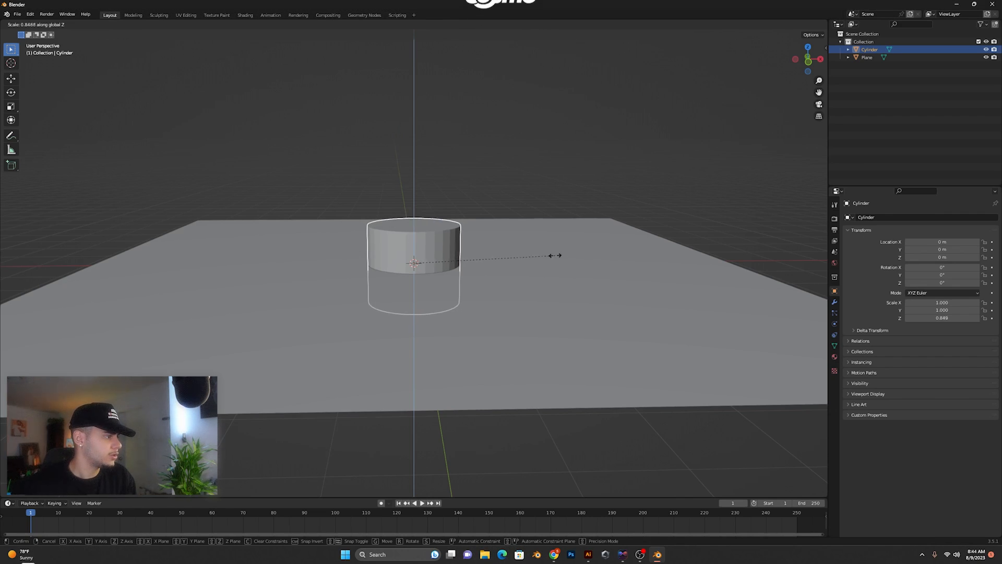
pyautogui.click(439, 270)
# - Raise the flattened cylinder about 0.13 m along the Z axis onto the plane, and deselect it
pyautogui.press('g')
pyautogui.press('z')
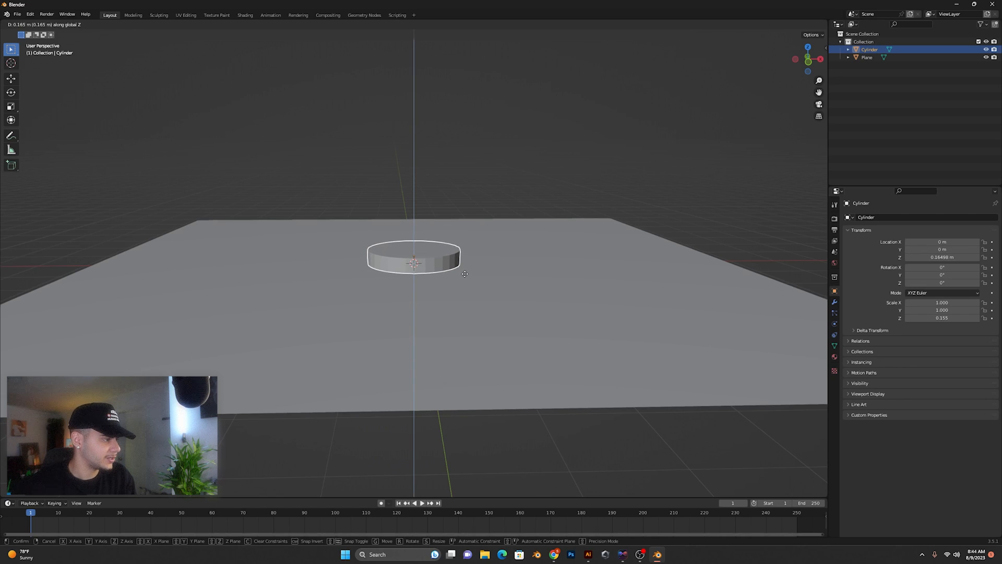
pyautogui.click(463, 276)
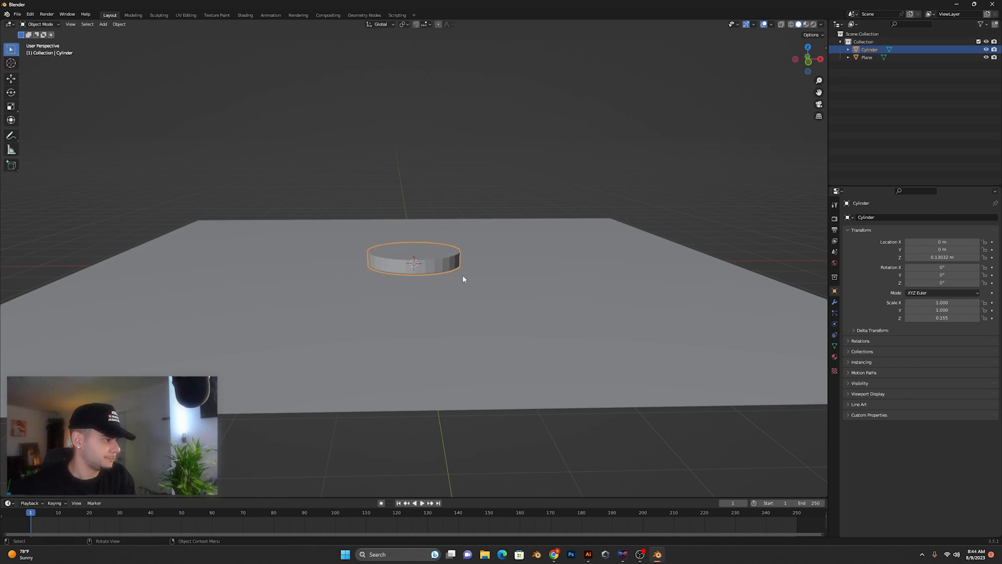
pyautogui.scroll(2, 473, 259)
pyautogui.hotkey('alt', 'a')
pyautogui.scroll(-3, 490, 250)
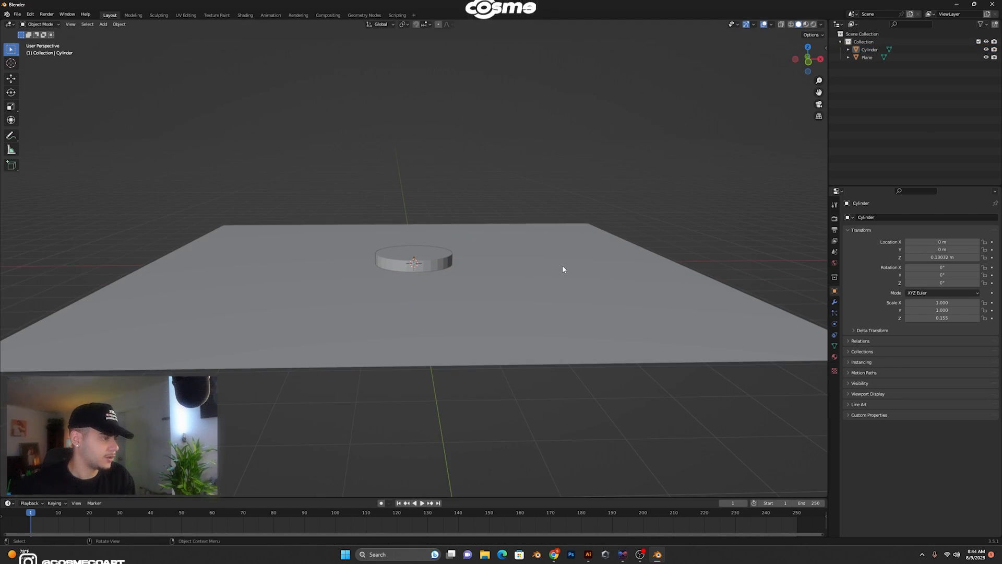
pyautogui.click(459, 260)
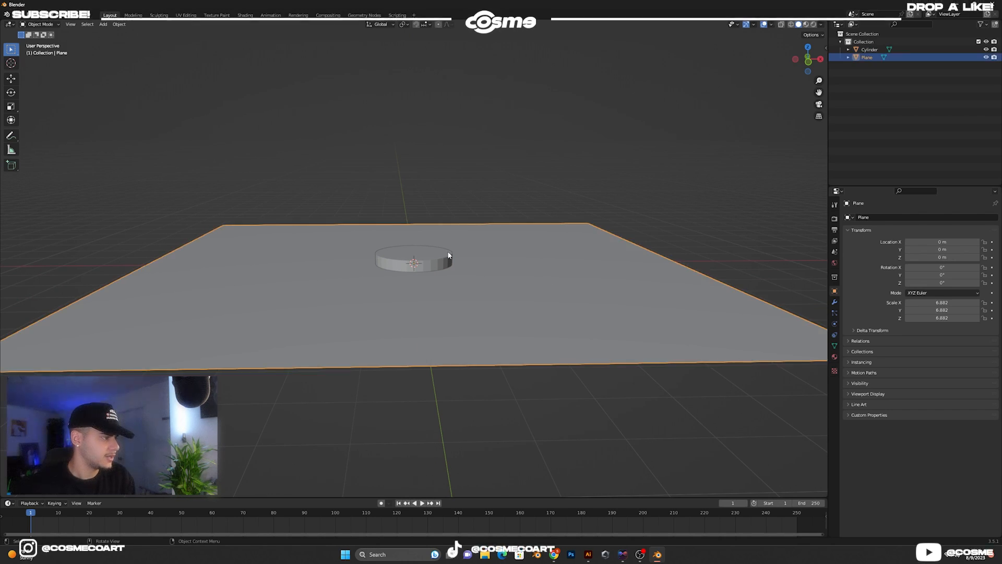
pyautogui.hotkey('ctrl', 'z')
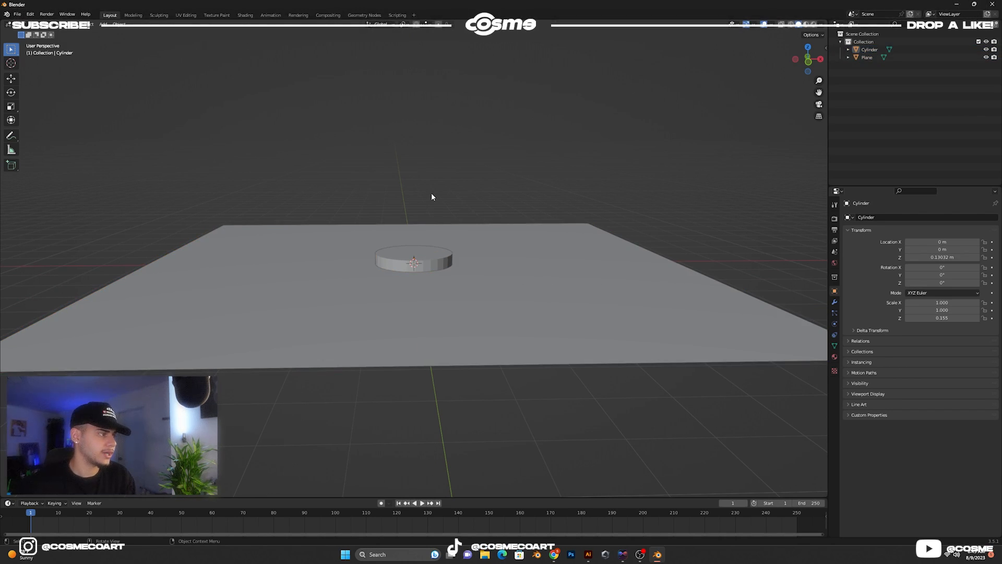
pyautogui.scroll(3, 431, 197)
pyautogui.scroll(-3, 427, 255)
pyautogui.hotkey('shift', 'a')
pyautogui.moveTo(516, 219)
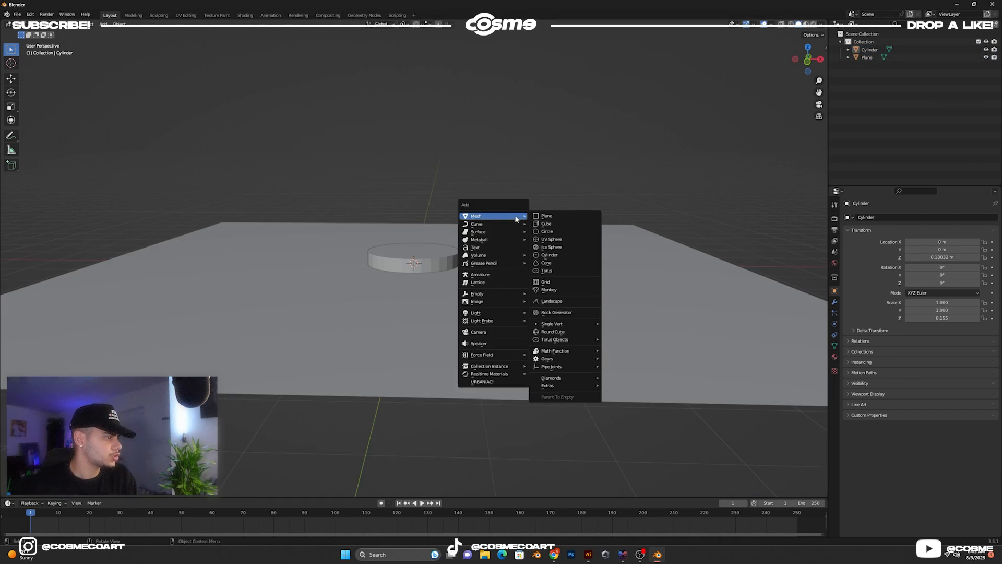
pyautogui.scroll(3, 412, 160)
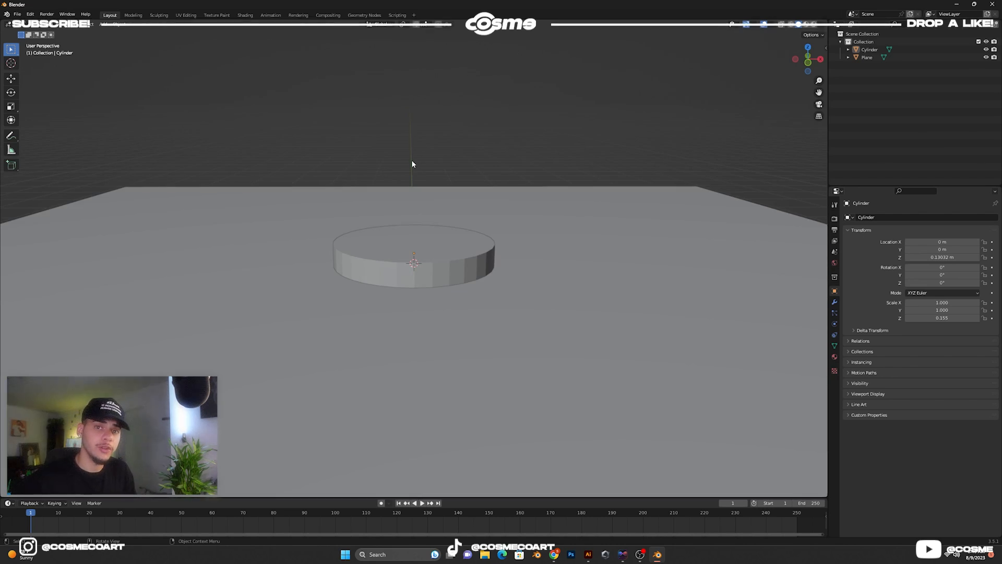
# - Import the STL model "5MC2 FINAL RING.stl" from the D: drive, filtering the file list by "5mc"
pyautogui.click(17, 14)
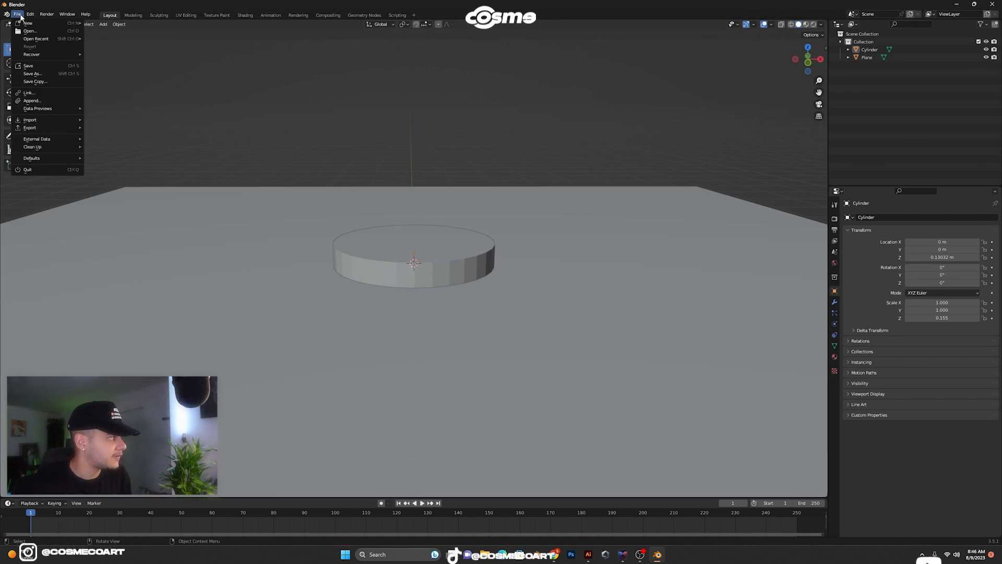
pyautogui.moveTo(57, 125)
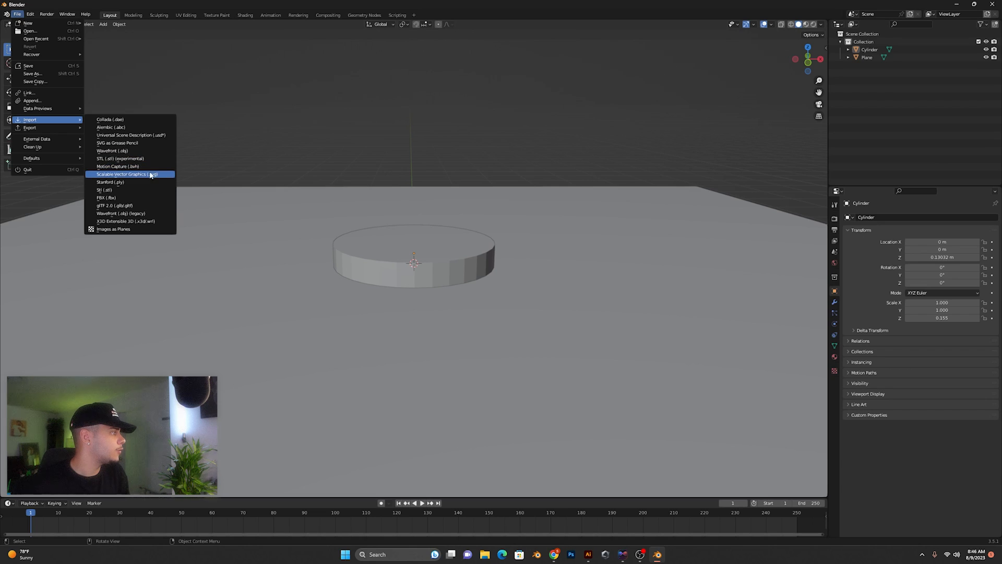
pyautogui.click(139, 191)
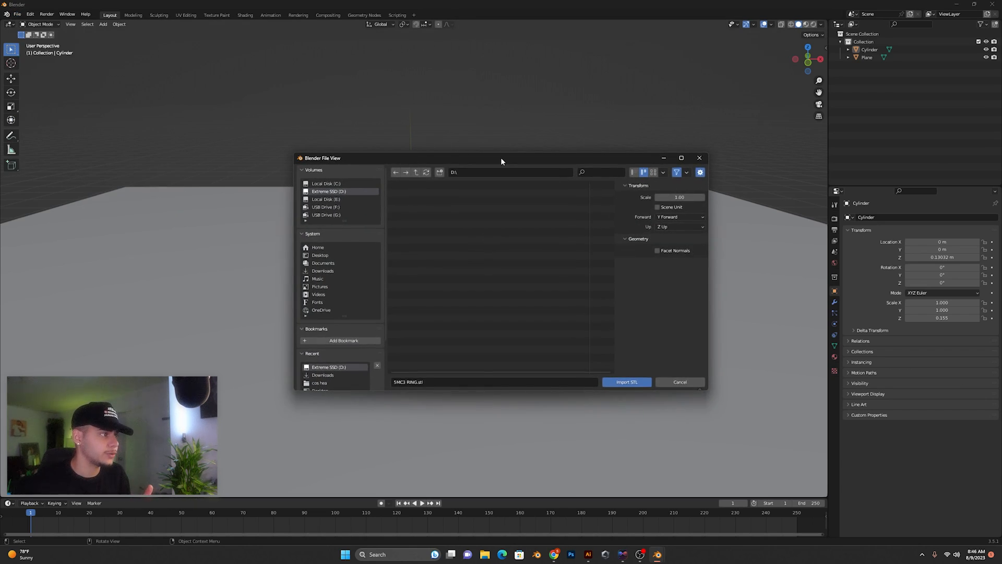
pyautogui.moveTo(501, 158); pyautogui.dragTo(473, 135)
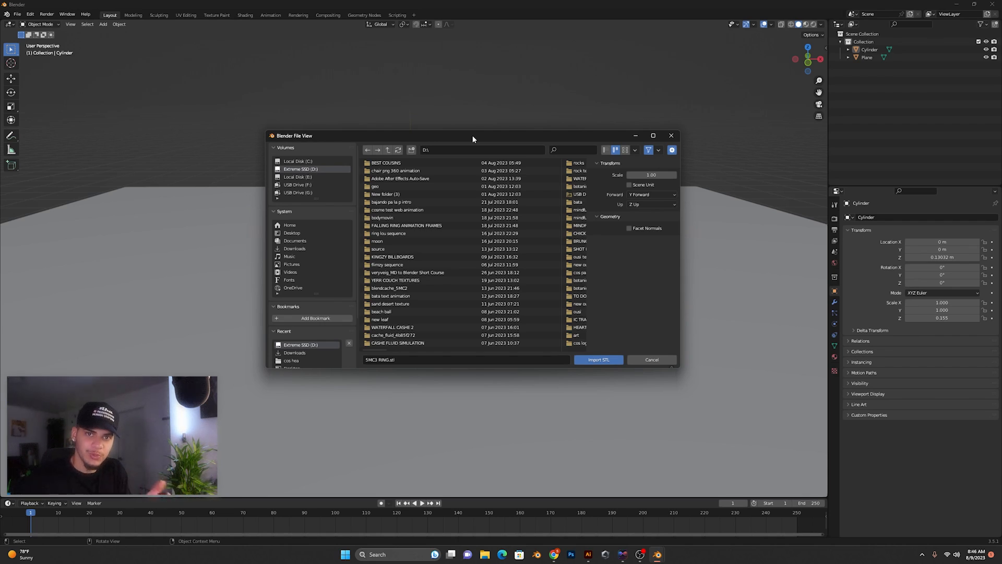
pyautogui.scroll(-1, 306, 336)
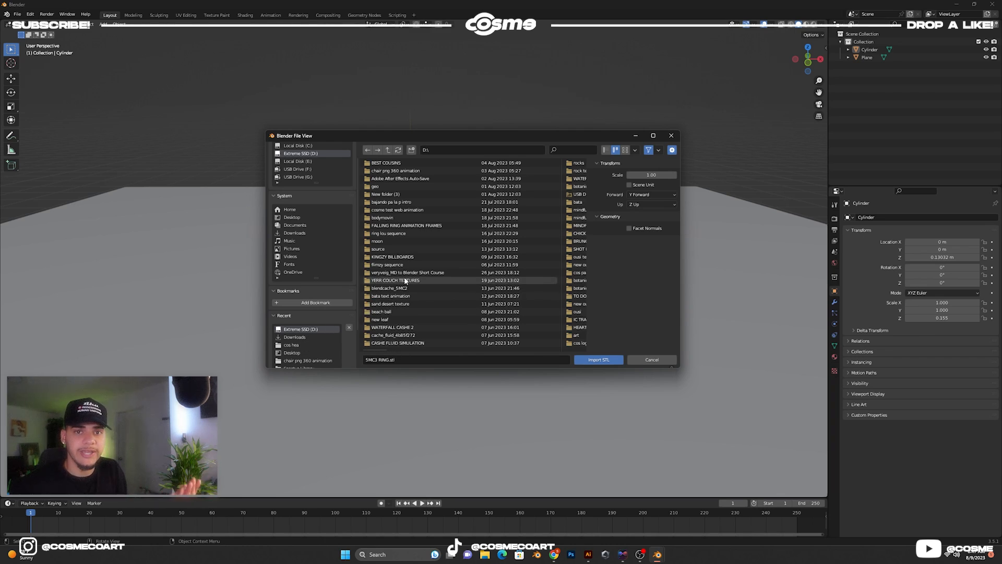
pyautogui.click(305, 337)
pyautogui.click(306, 328)
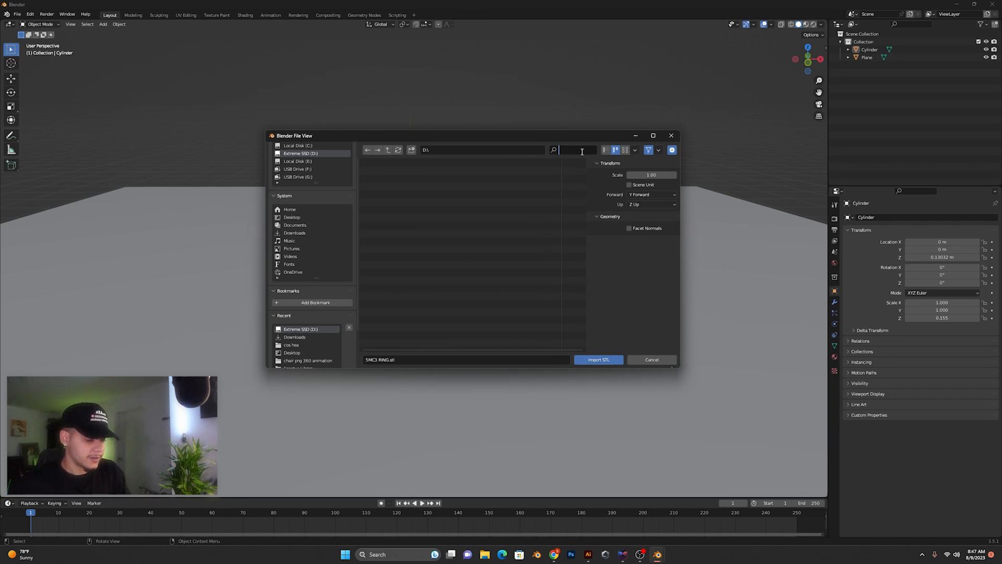
pyautogui.write('5mc')
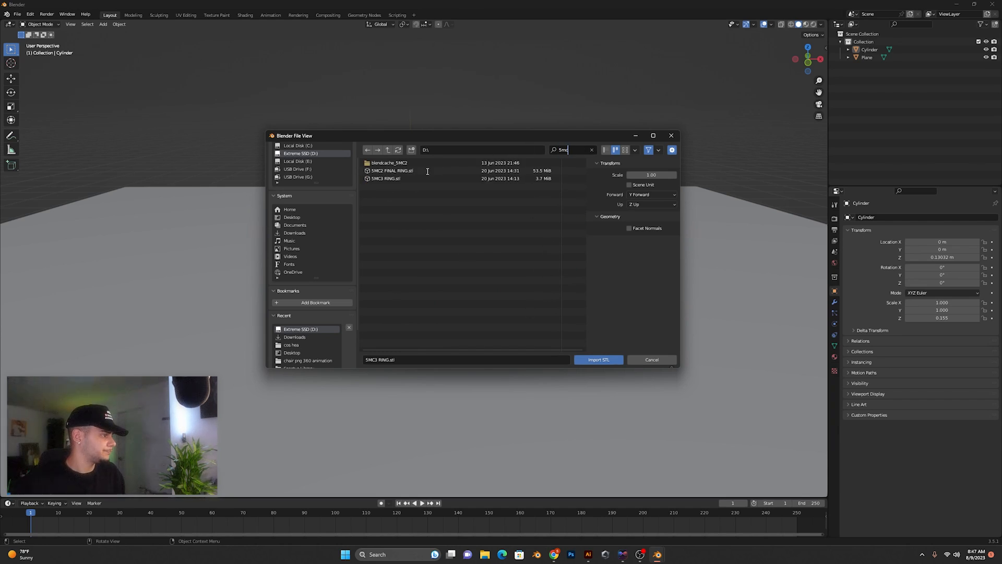
pyautogui.doubleClick(392, 171)
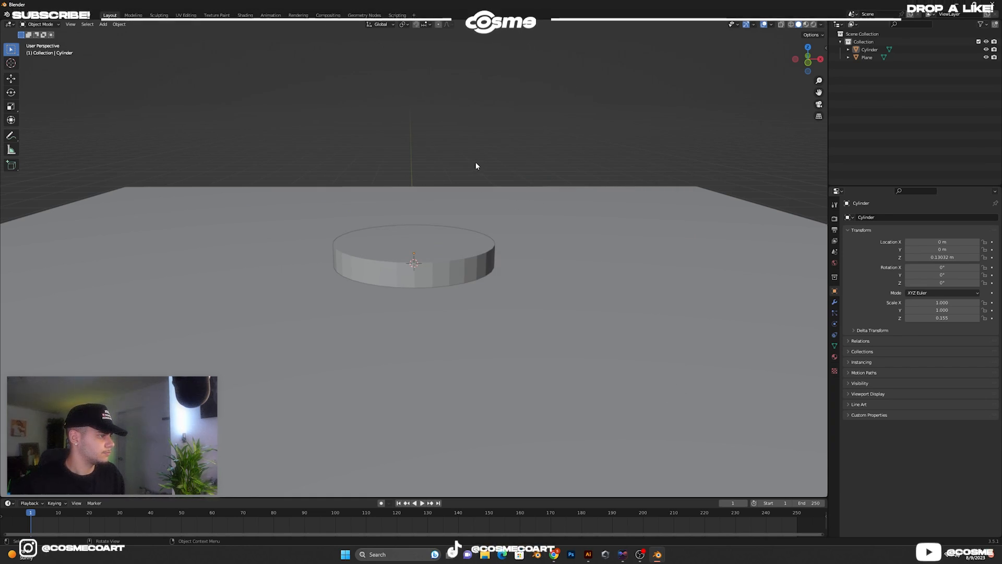
# - Scale the imported ring down uniformly to about 0.211 so it fits within the cylinder platform
pyautogui.scroll(-15, 481, 162)
pyautogui.scroll(7, 426, 265)
pyautogui.scroll(4, 426, 268)
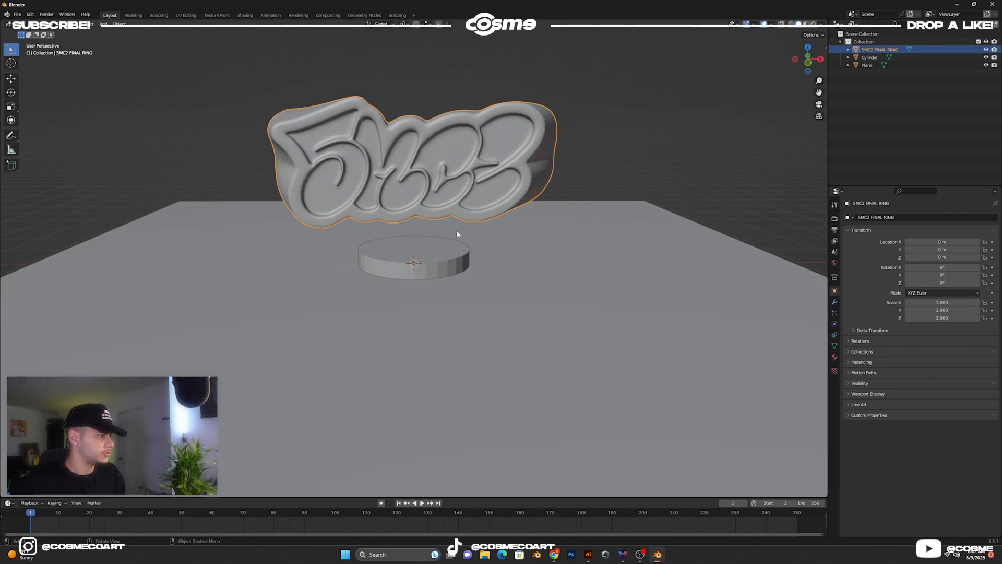
pyautogui.moveTo(463, 225); pyautogui.dragTo(486, 171, button='middle')
pyautogui.moveTo(677, 175); pyautogui.dragTo(635, 229, button='middle')
pyautogui.press('s')
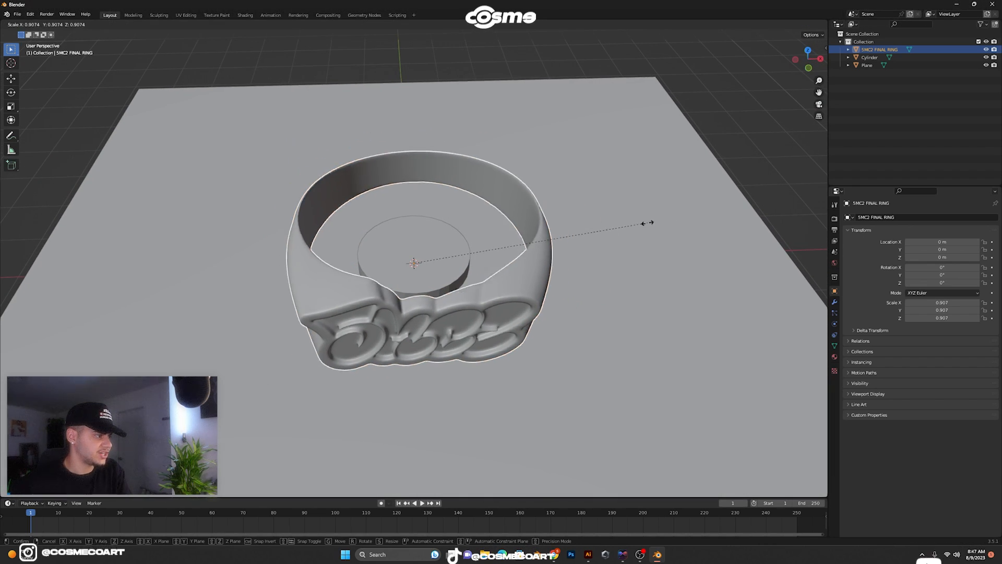
pyautogui.click(470, 261)
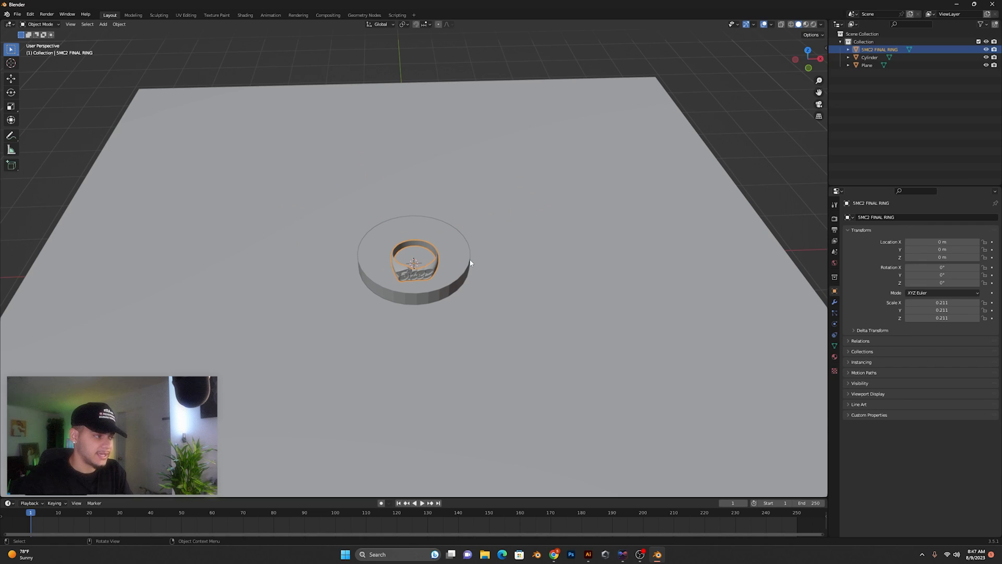
# - In top view, move the ring about 0.41 m along the Y axis to centre it on the platform
pyautogui.press('KP_7')
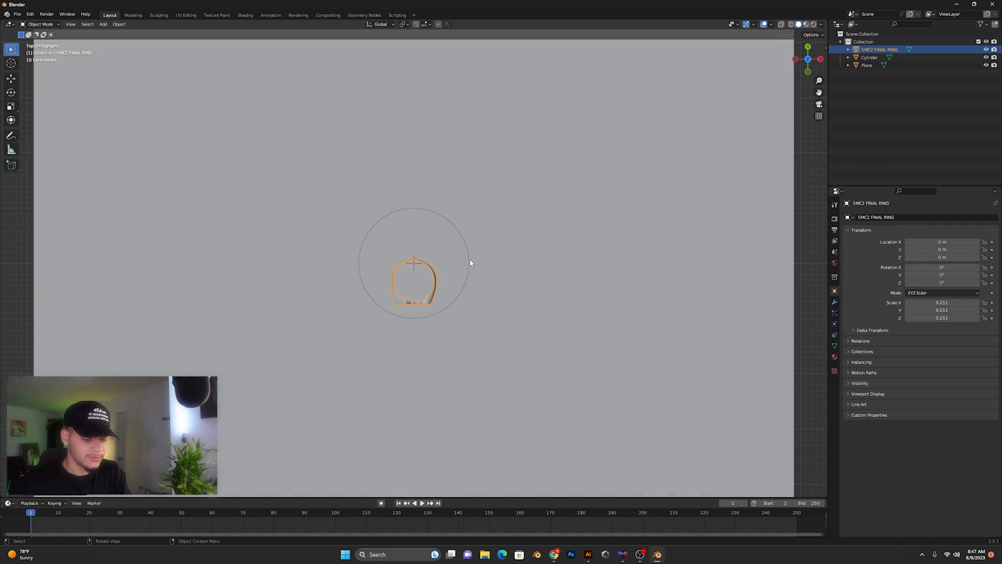
pyautogui.press('g')
pyautogui.press('y')
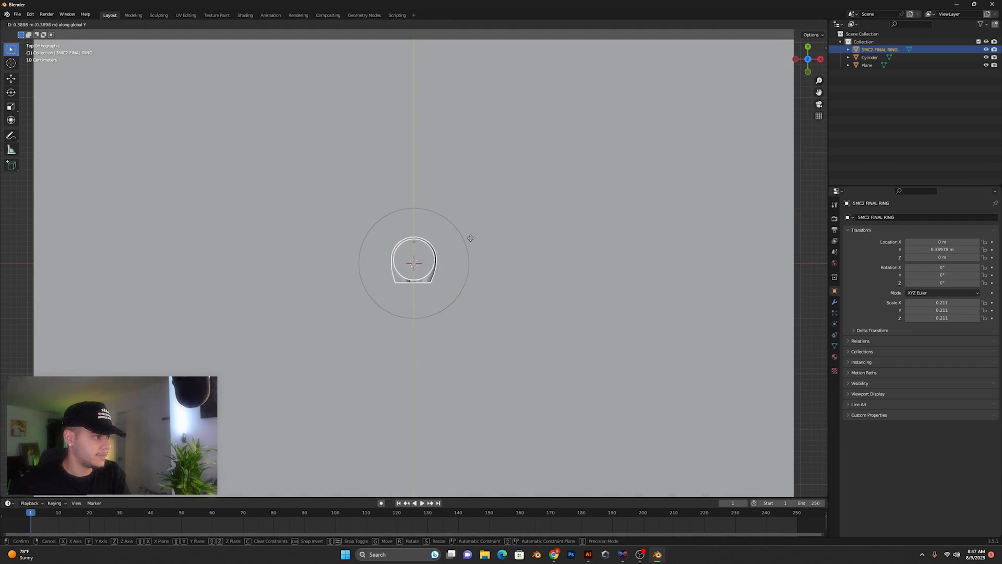
pyautogui.click(474, 240)
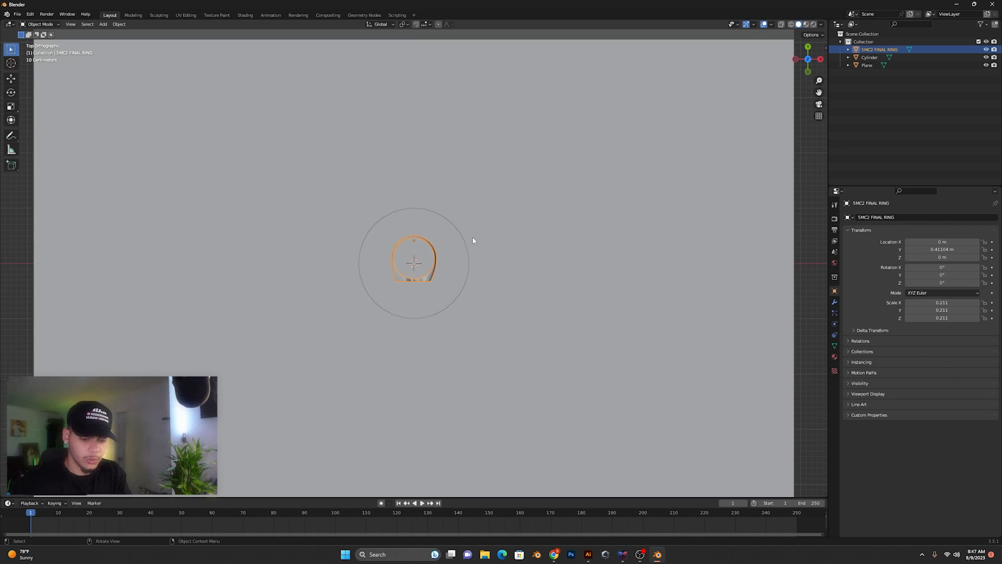
# - In front view, lower the ring about 0.011 m along the Z axis onto the platform's top face
pyautogui.press('KP_1')
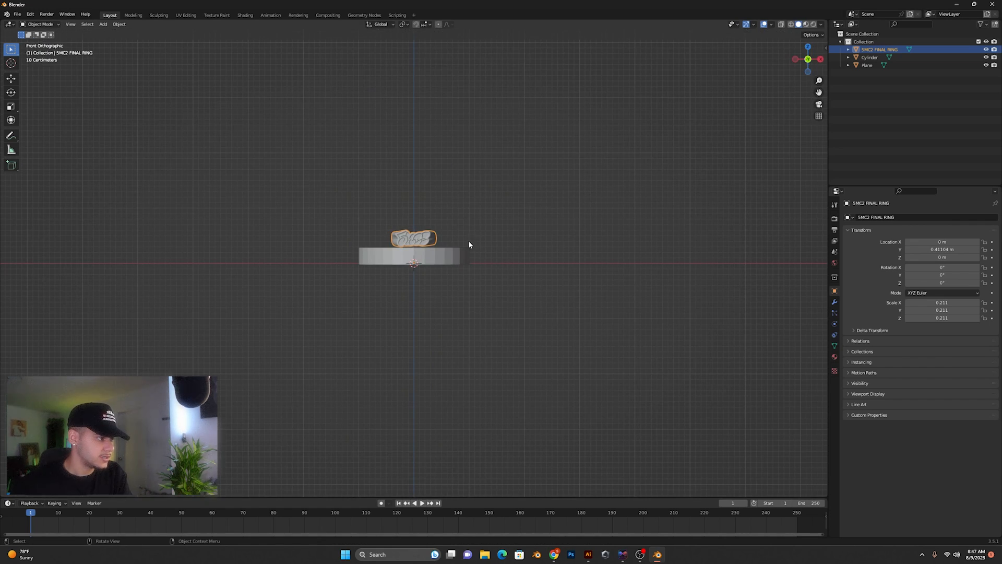
pyautogui.scroll(10, 470, 242)
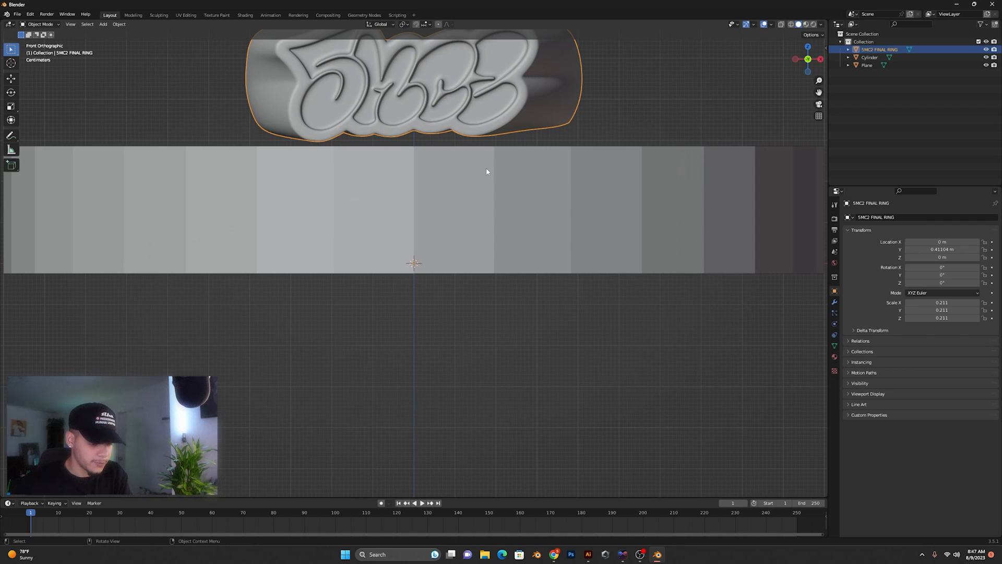
pyautogui.press('g')
pyautogui.press('z')
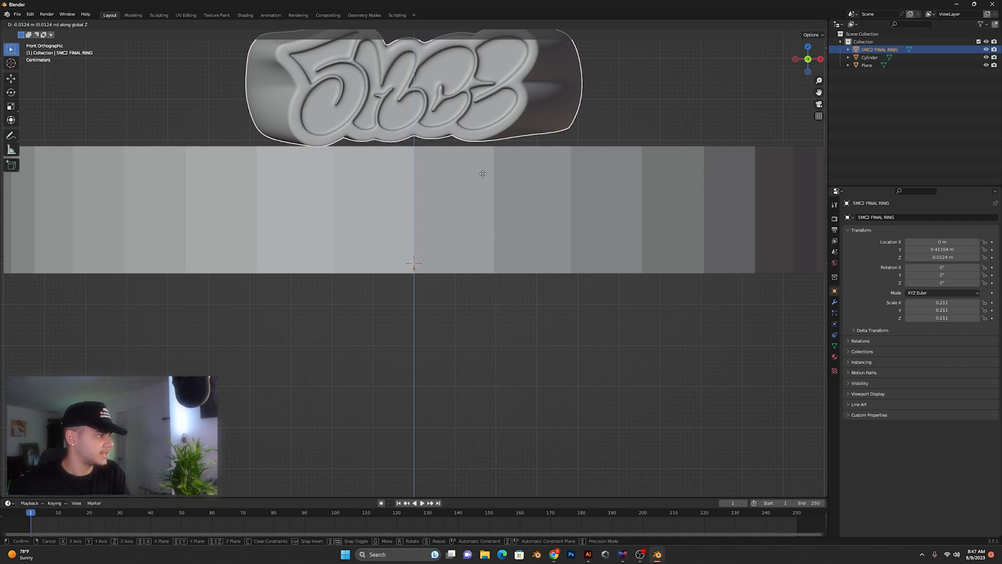
pyautogui.click(483, 176)
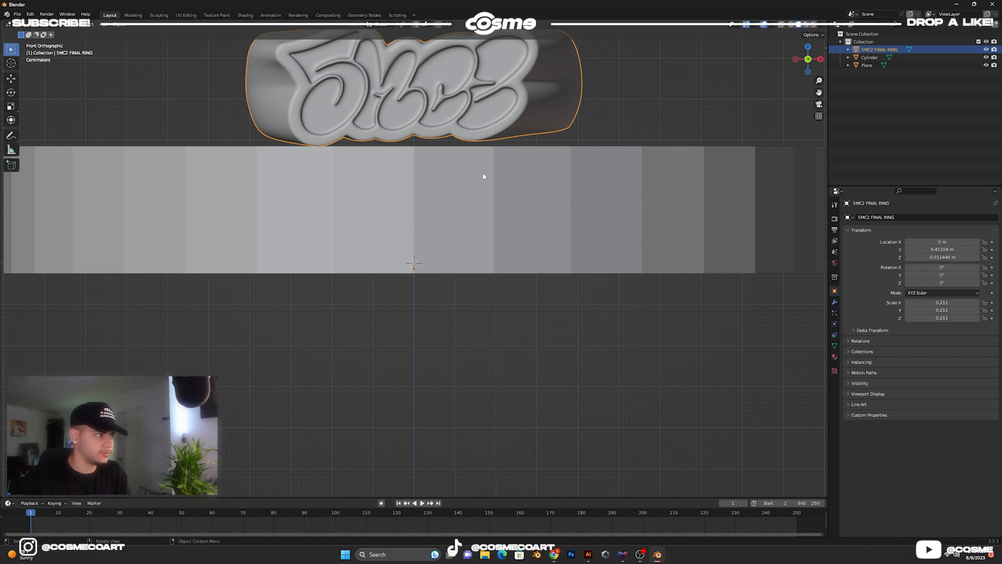
# - In right side view, rotate the ring about the X axis to about -4.6° to level its underside with the platform
pyautogui.press('KP_3')
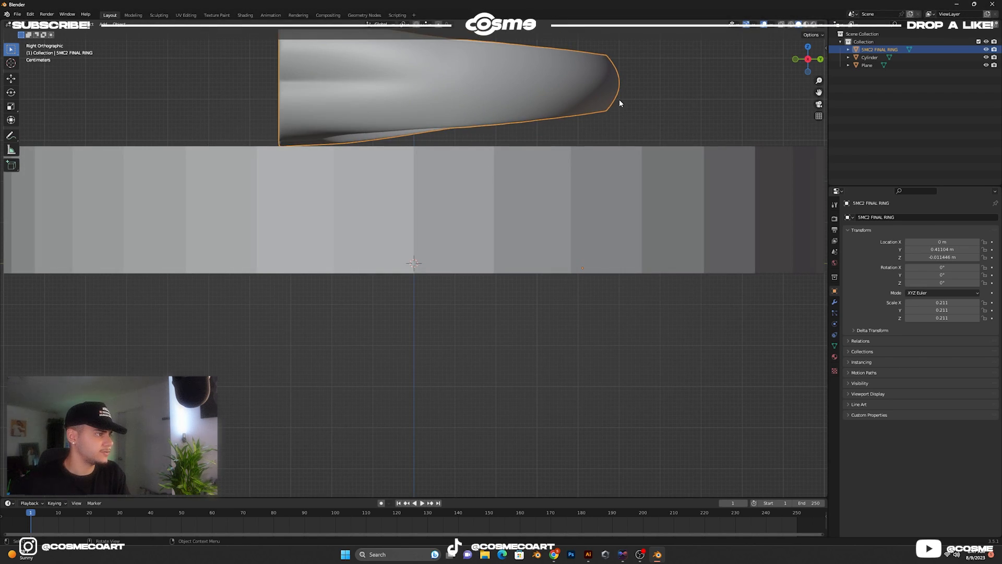
pyautogui.scroll(-1, 598, 118)
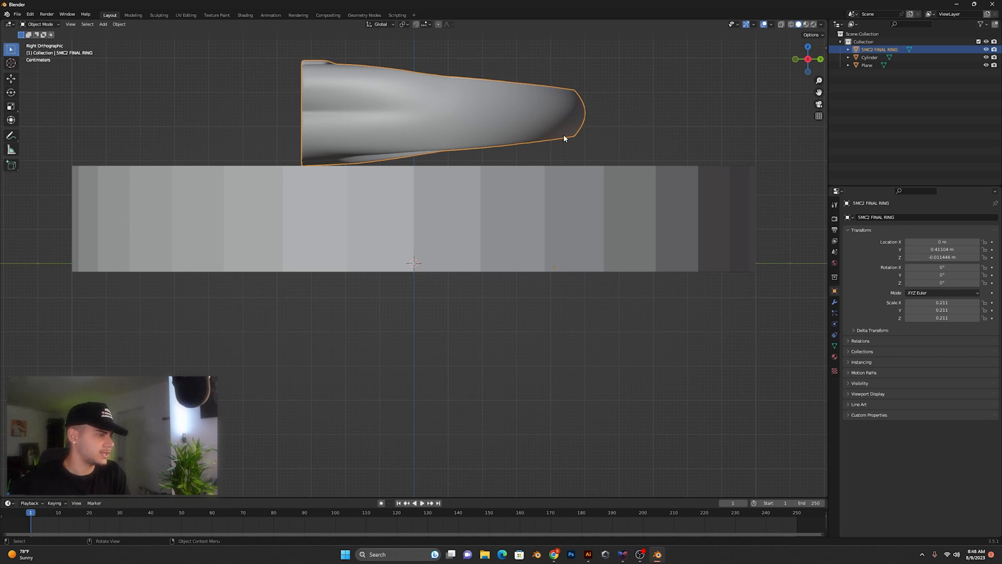
pyautogui.press('r')
pyautogui.press('y')
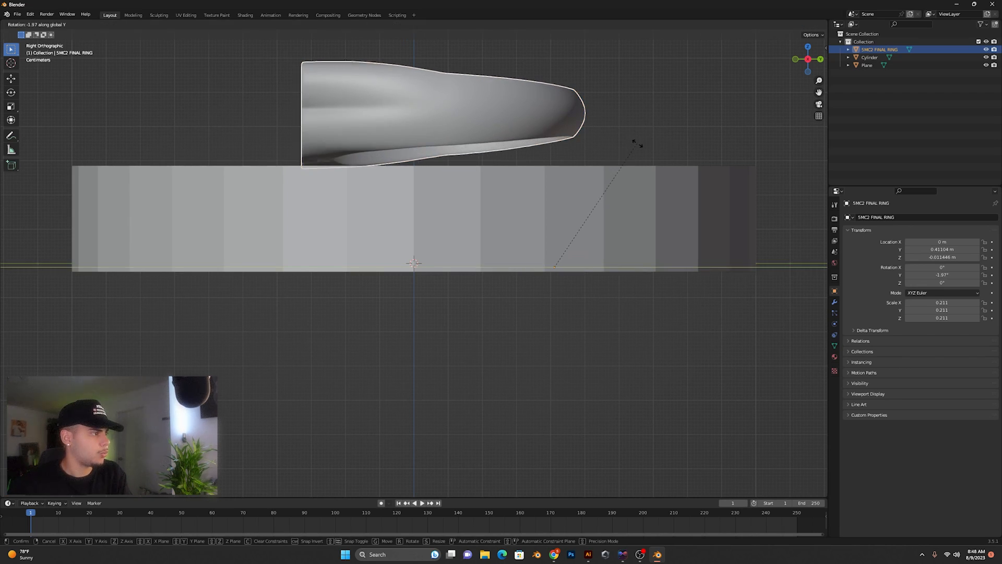
pyautogui.press('x')
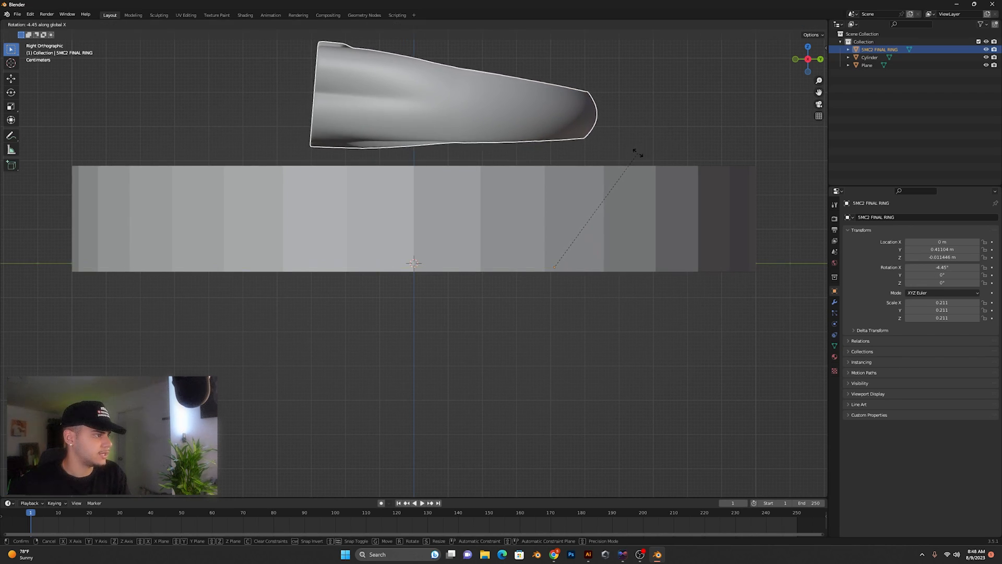
pyautogui.click(637, 153)
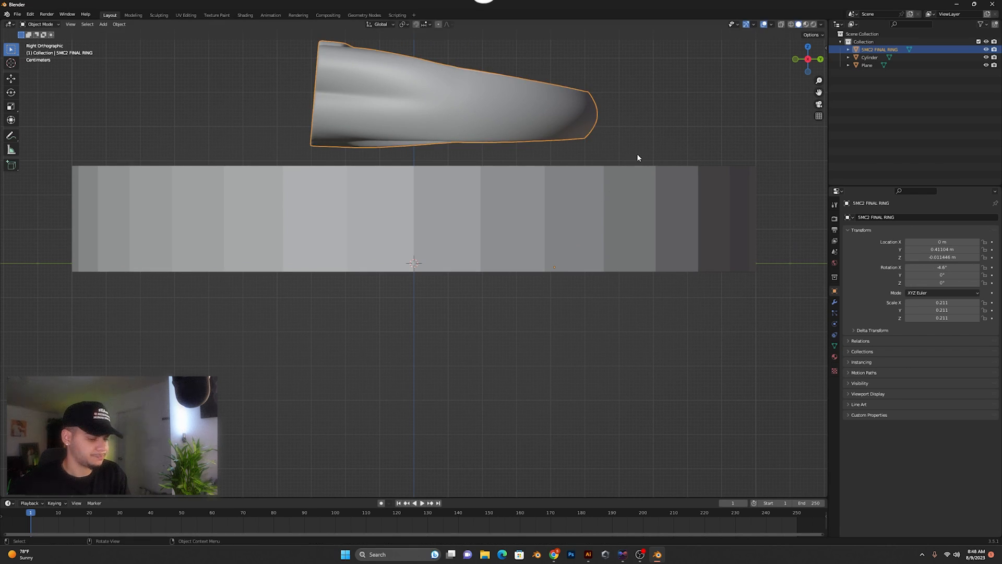
# - Lower the tilted ring along the Z axis to about -0.062 m, close to the platform's top
pyautogui.press('g')
pyautogui.press('z')
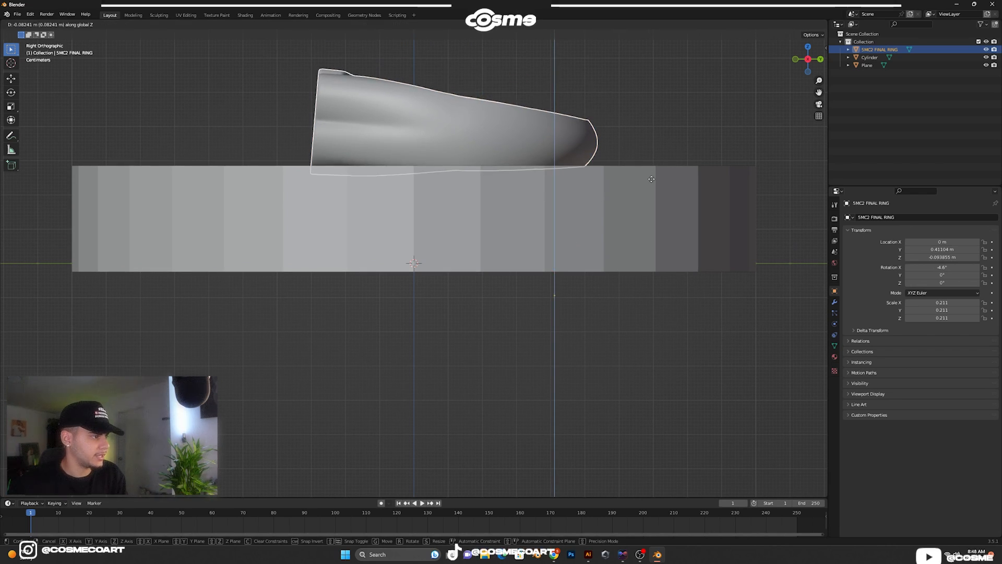
pyautogui.click(652, 167)
# - Tilt the ring further to about -6.86° around X, lower it to about -0.086 m in Z onto the platform, and deselect it
pyautogui.press('s')
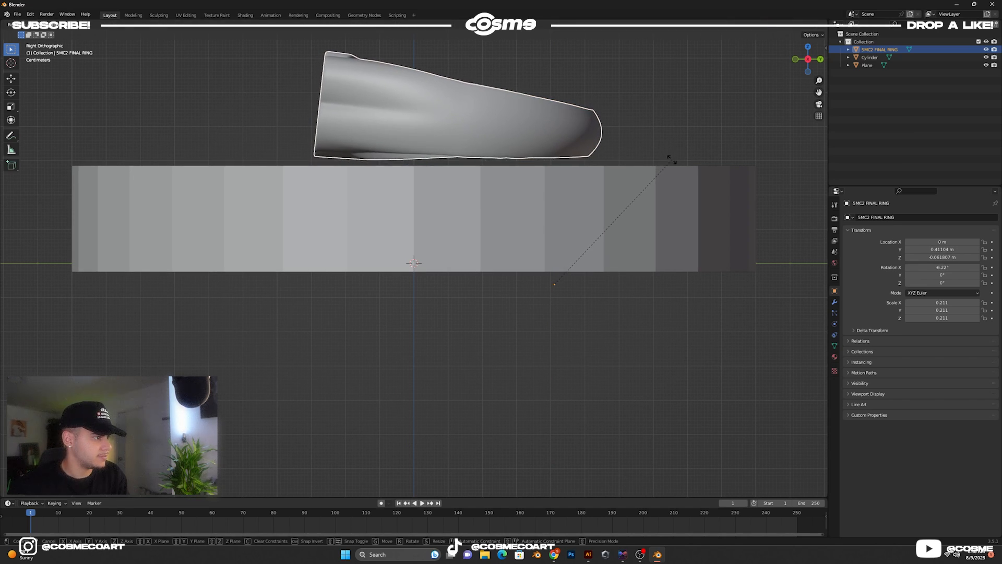
pyautogui.click(671, 161)
pyautogui.press('g')
pyautogui.press('z')
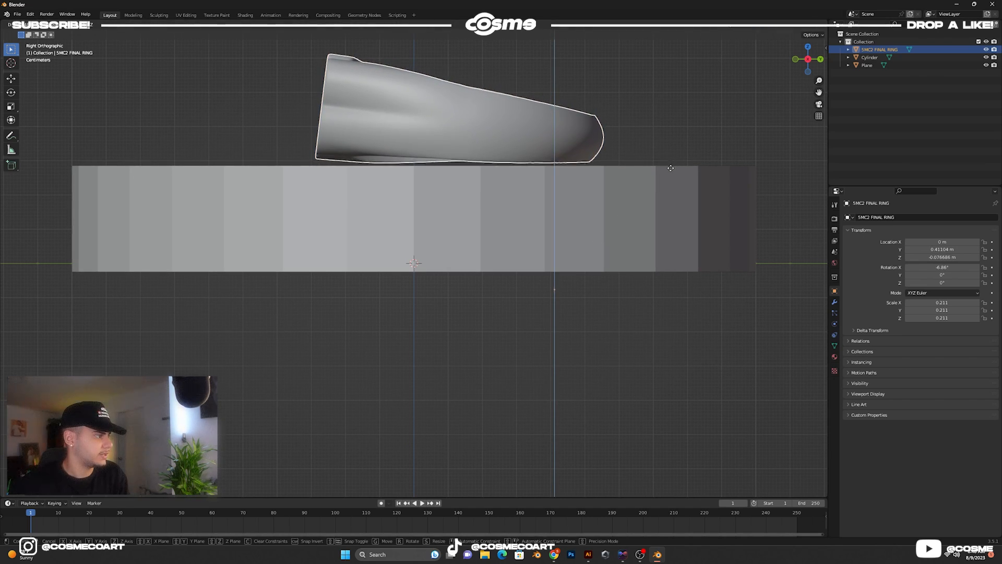
pyautogui.click(669, 170)
pyautogui.click(668, 137)
# - Add an area light at the scene origin
pyautogui.moveTo(593, 134); pyautogui.dragTo(428, 187, button='middle')
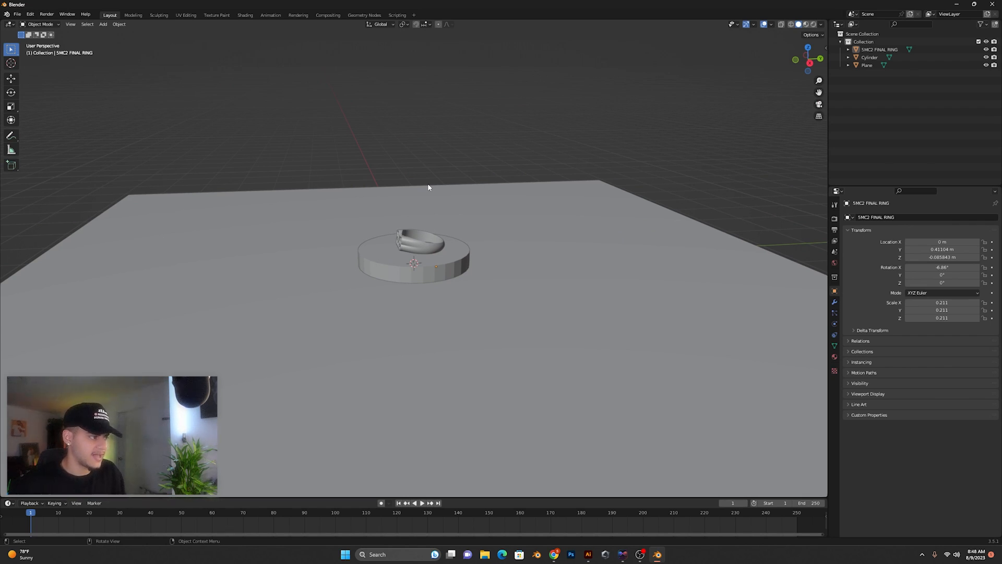
pyautogui.moveTo(427, 185); pyautogui.dragTo(385, 261, button='middle')
pyautogui.scroll(3, 384, 261)
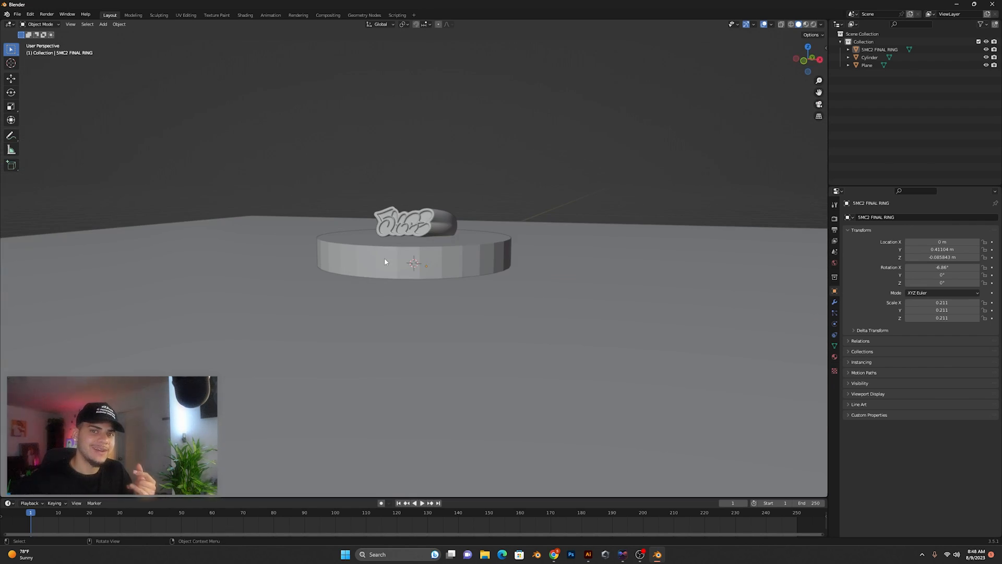
pyautogui.scroll(-2, 384, 258)
pyautogui.moveTo(384, 257); pyautogui.dragTo(391, 265, button='middle')
pyautogui.hotkey('shift', 'a')
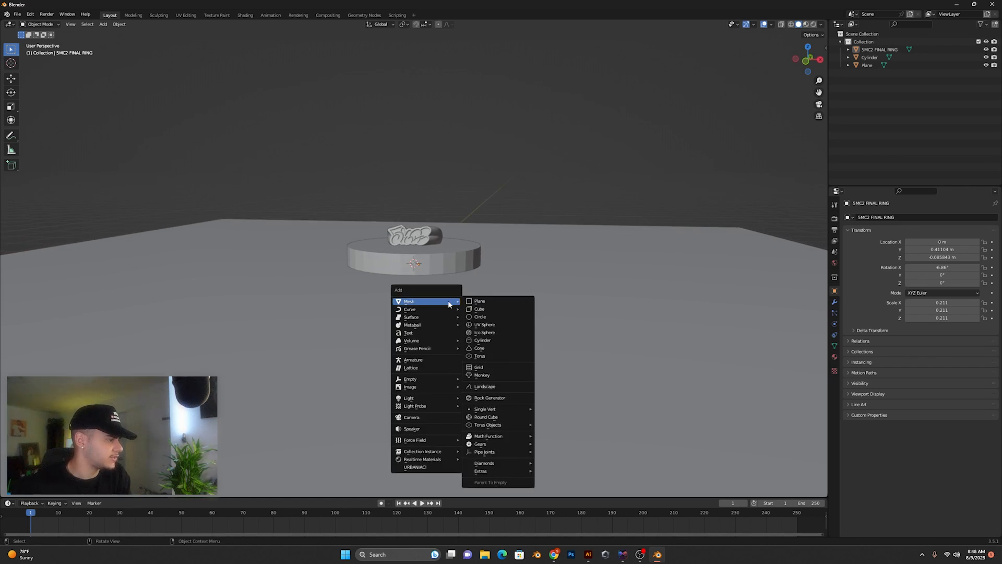
pyautogui.moveTo(434, 399)
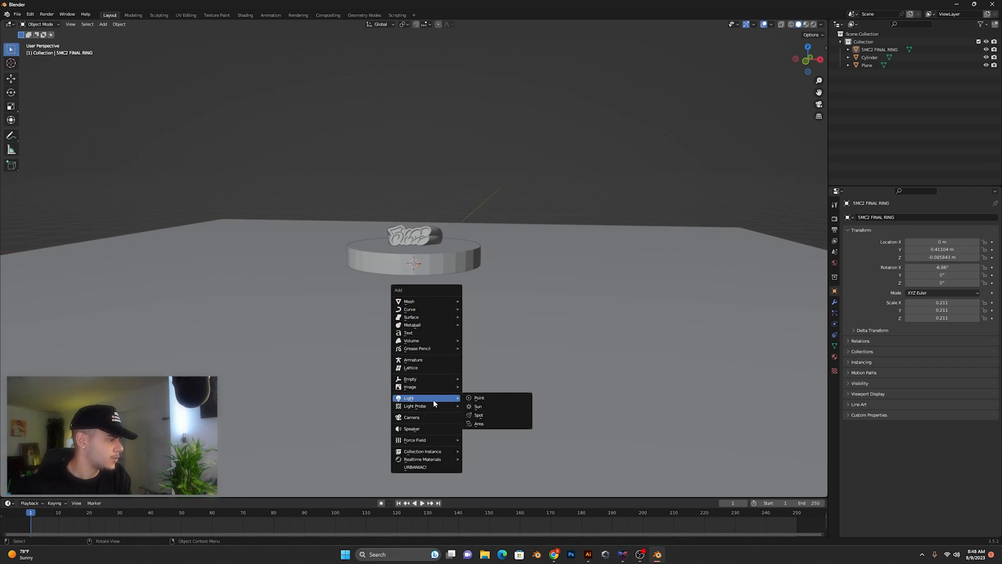
pyautogui.click(492, 424)
# - Raise the area light about 1.54 m along the Z axis above the ring, and deselect it
pyautogui.moveTo(463, 318); pyautogui.dragTo(468, 298, button='middle')
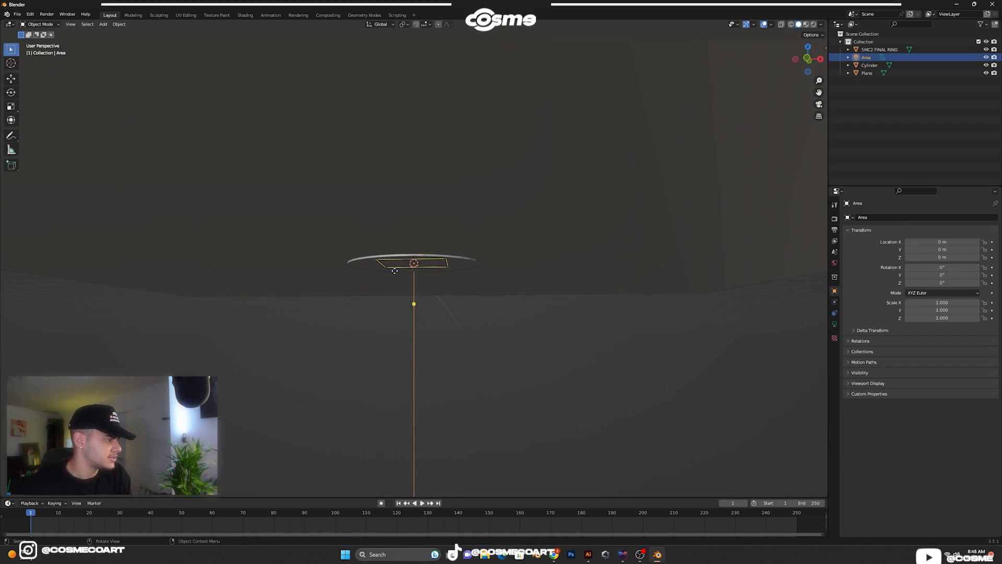
pyautogui.moveTo(395, 270); pyautogui.dragTo(503, 287, button='middle')
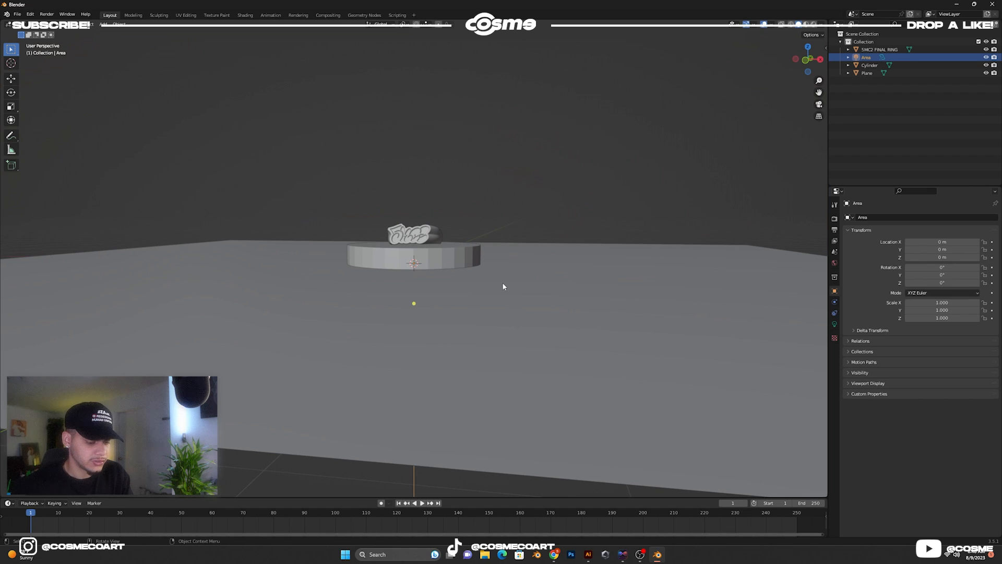
pyautogui.press('g')
pyautogui.press('z')
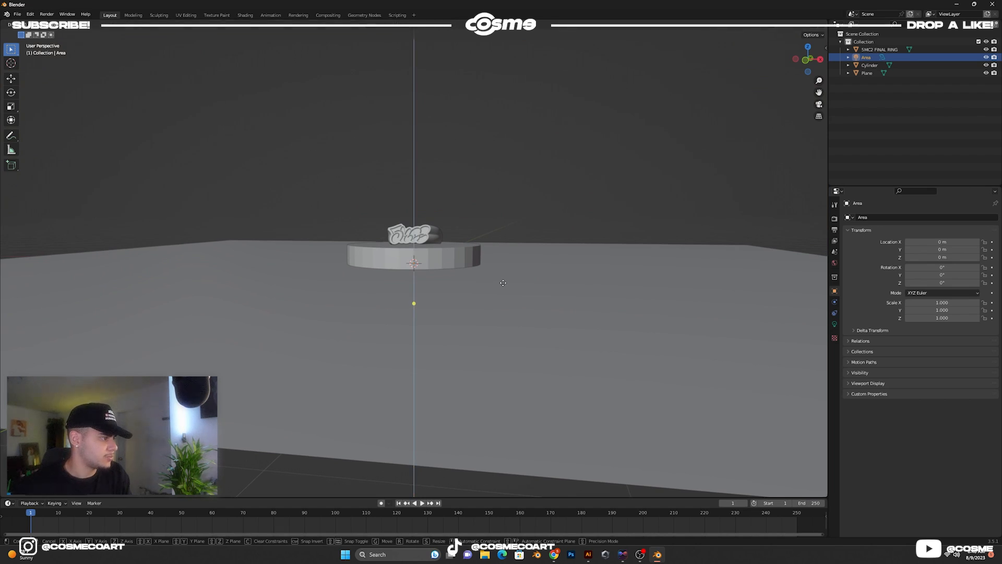
pyautogui.click(494, 180)
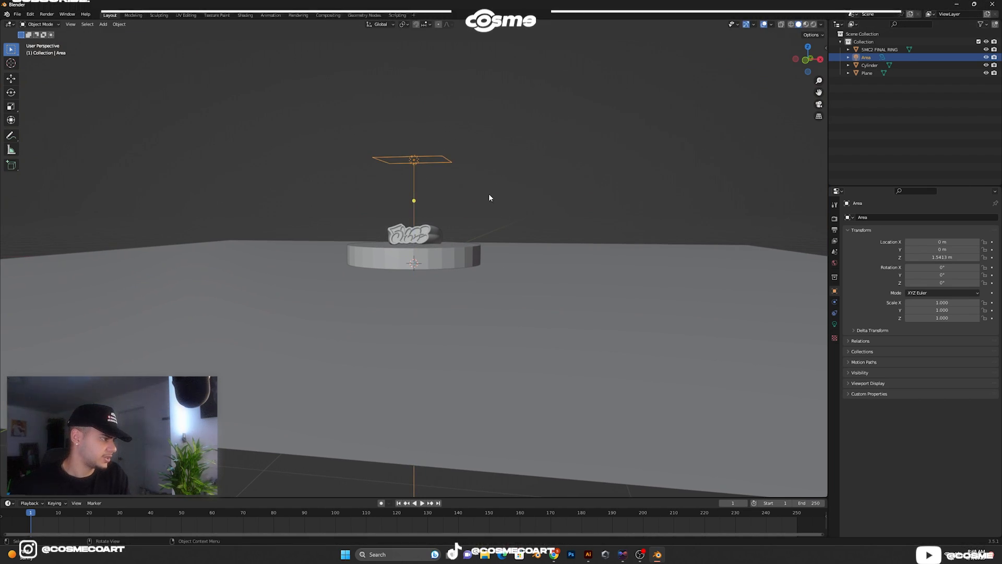
pyautogui.moveTo(490, 220); pyautogui.dragTo(398, 262, button='middle')
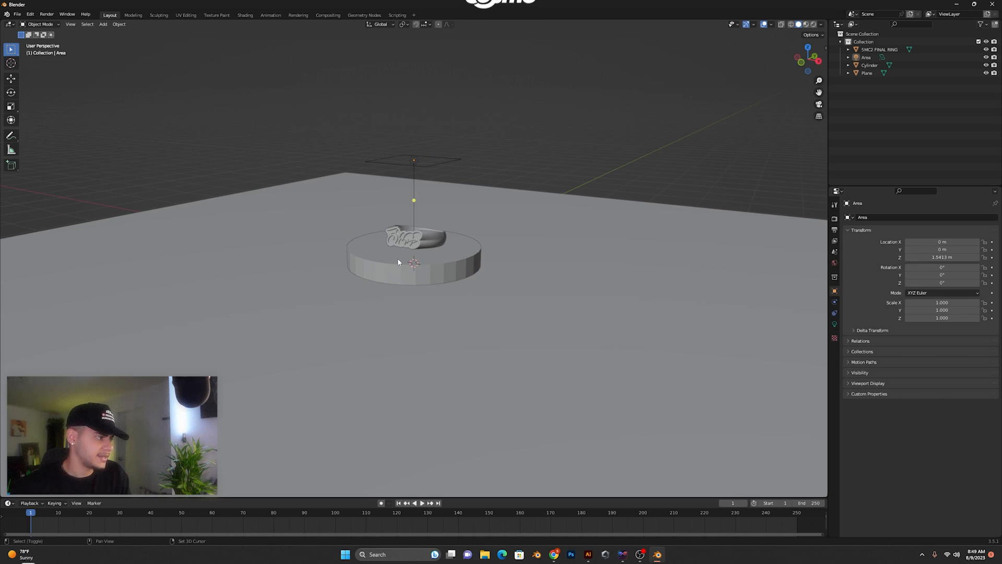
# - Add a camera at the scene origin beneath the ring
pyautogui.hotkey('shift', 'a')
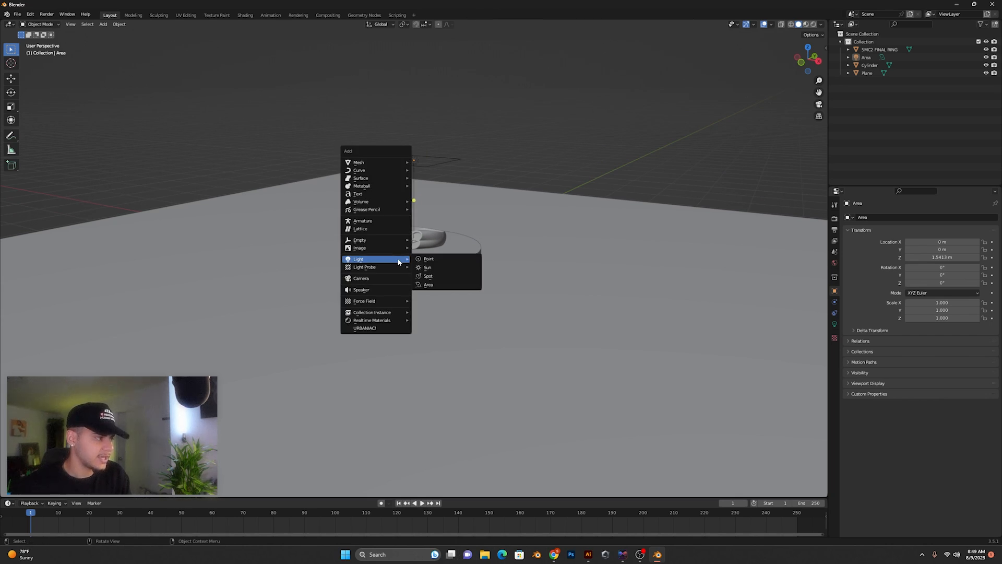
pyautogui.click(389, 278)
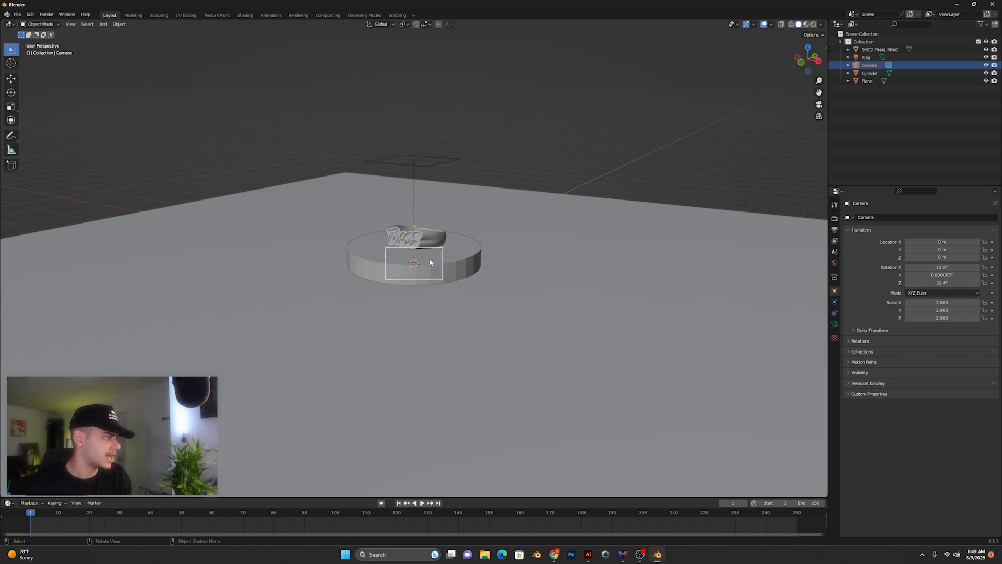
pyautogui.press('KP_Decimal')
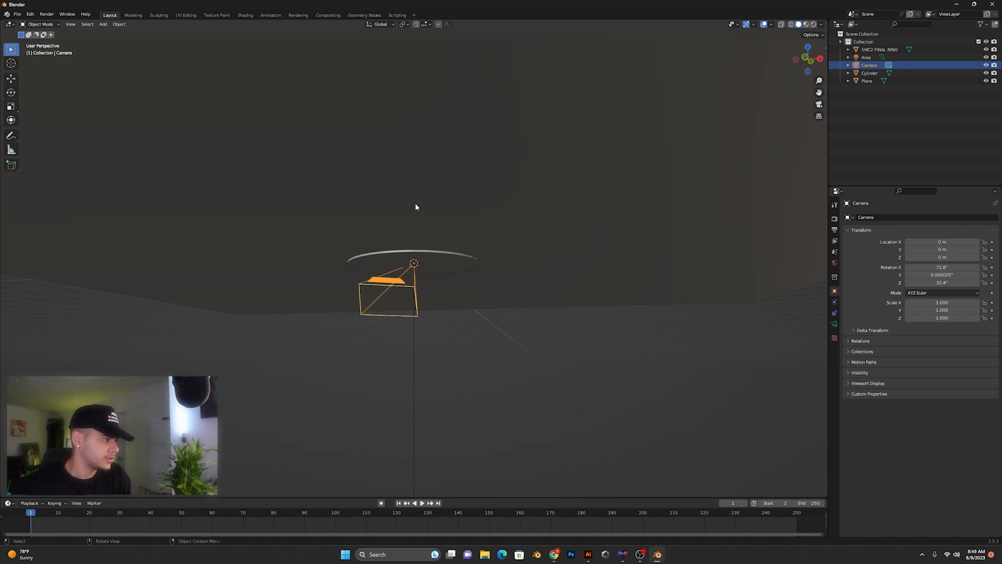
pyautogui.scroll(-6, 415, 207)
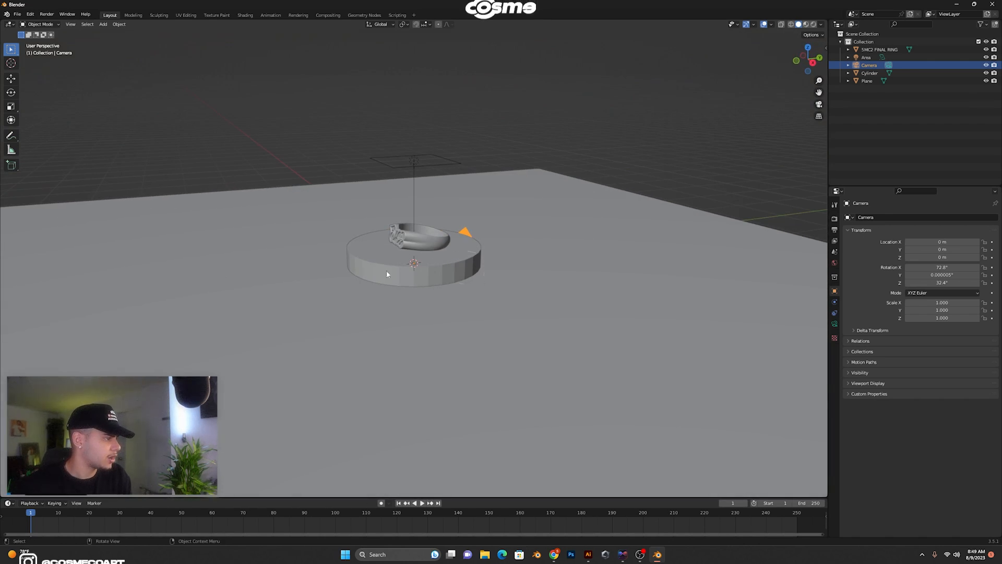
pyautogui.moveTo(386, 273); pyautogui.dragTo(465, 248, button='middle')
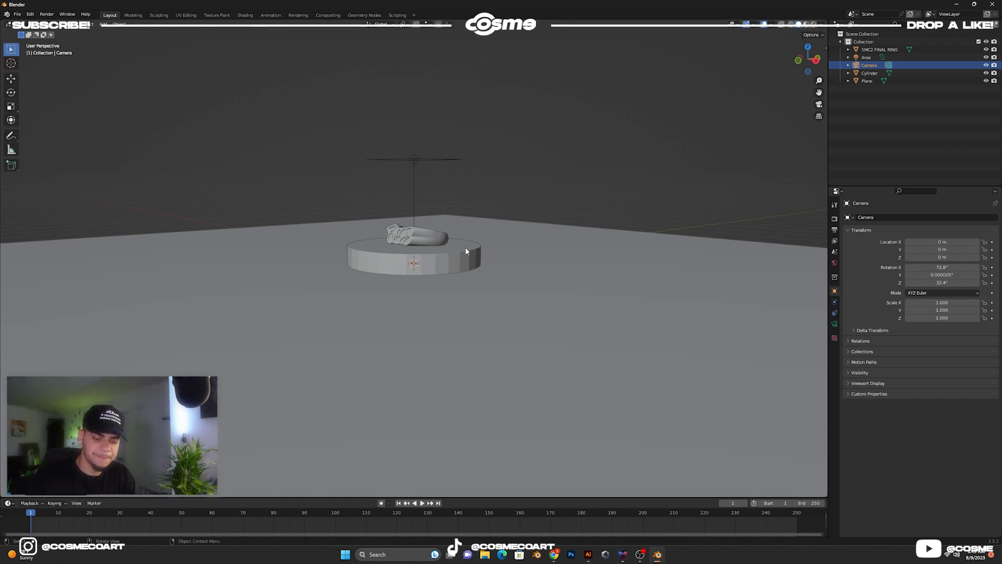
# - Look through the new camera and lock the camera to the view
pyautogui.press('KP_0')
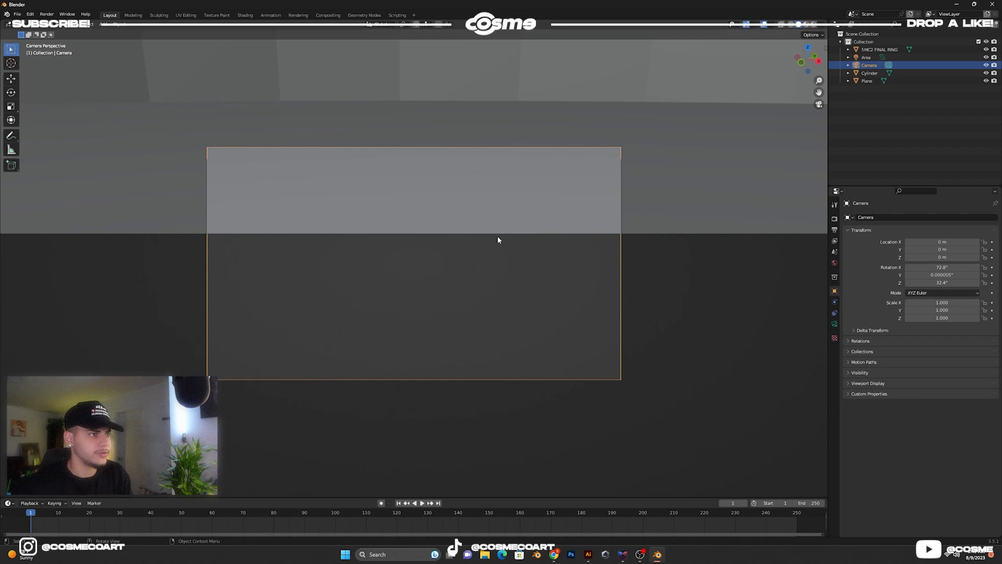
pyautogui.press('n')
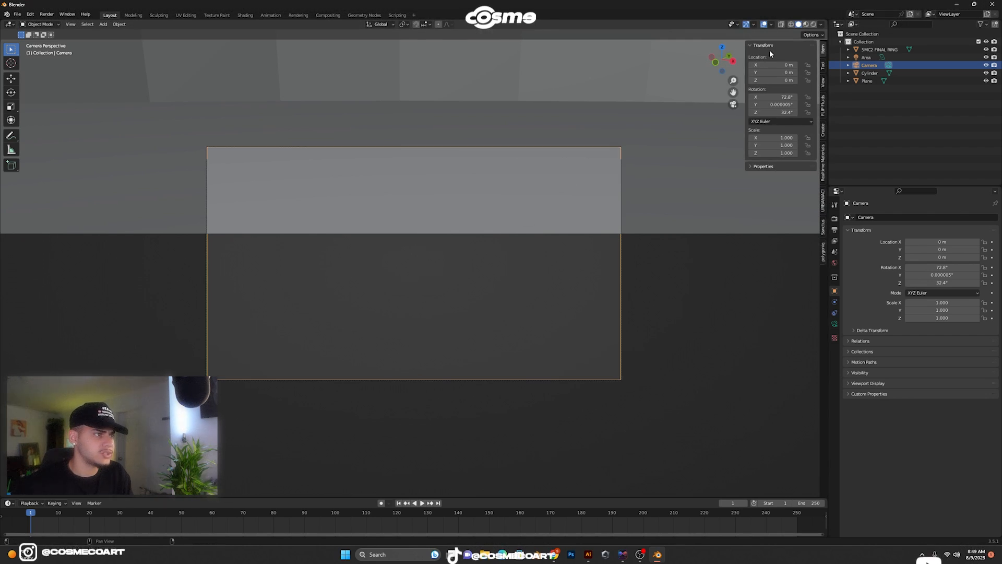
pyautogui.click(823, 83)
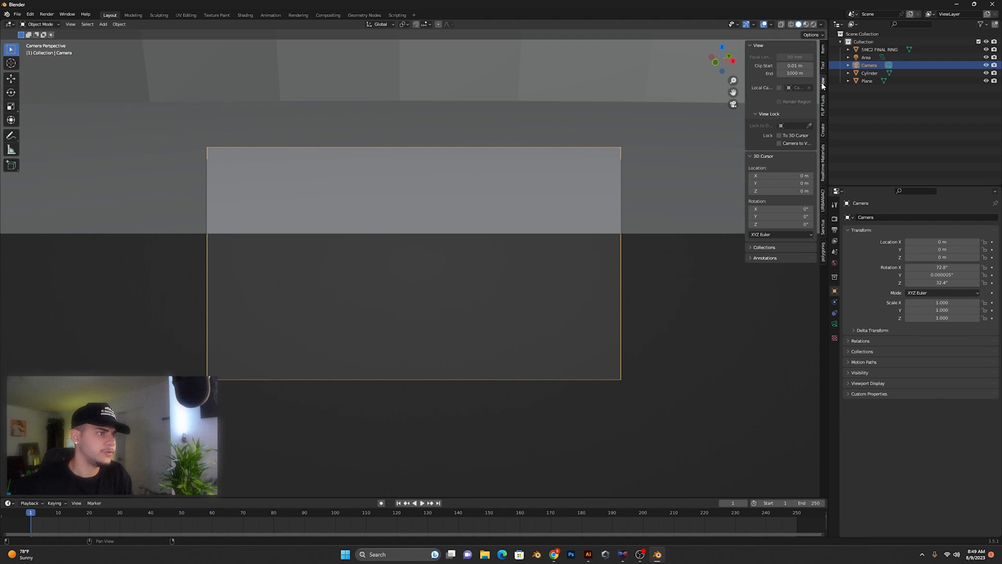
pyautogui.click(780, 143)
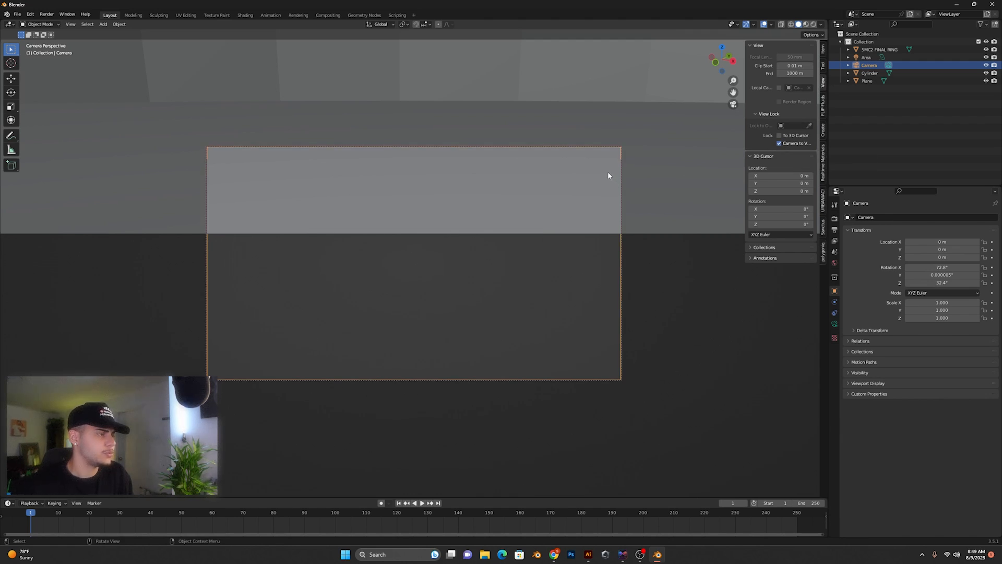
# - Frame the ring and platform head-on from a low angle, moving the camera to about X 0.08 m, Y -5.6 m, Z 0.32 m
pyautogui.scroll(-10, 606, 172)
pyautogui.scroll(-4, 537, 183)
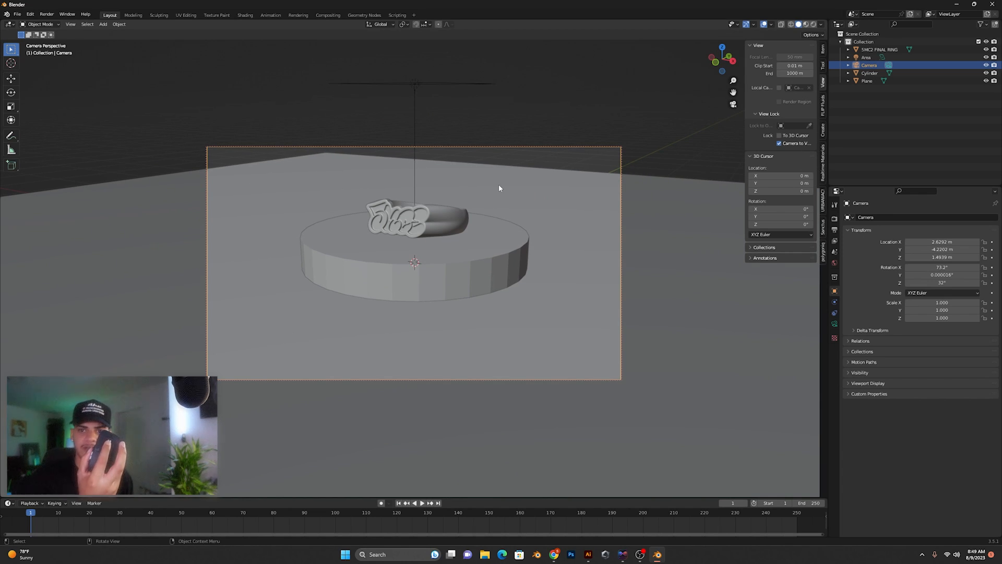
pyautogui.moveTo(499, 188); pyautogui.dragTo(438, 208, button='middle')
pyautogui.press('KP_0')
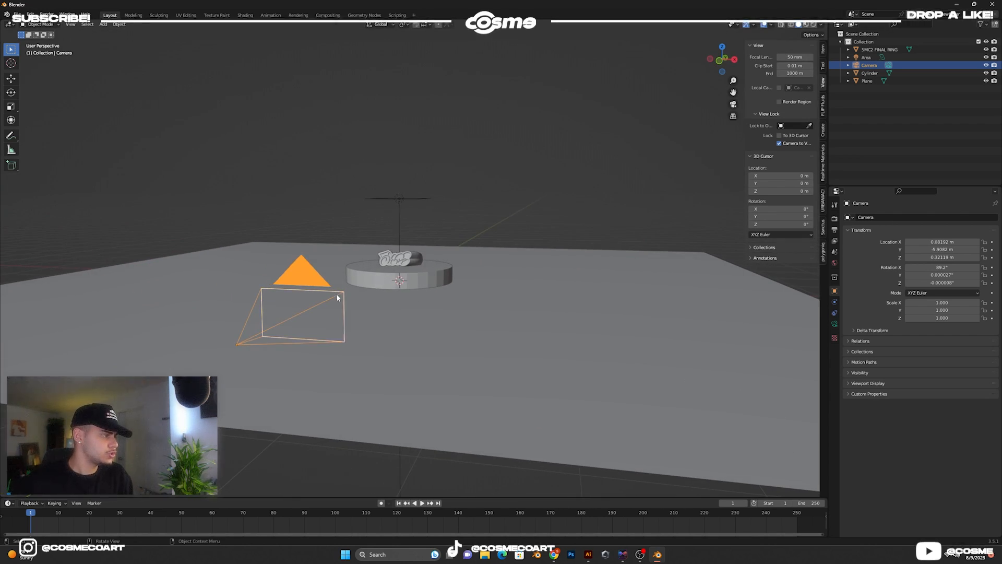
pyautogui.press('KP_0')
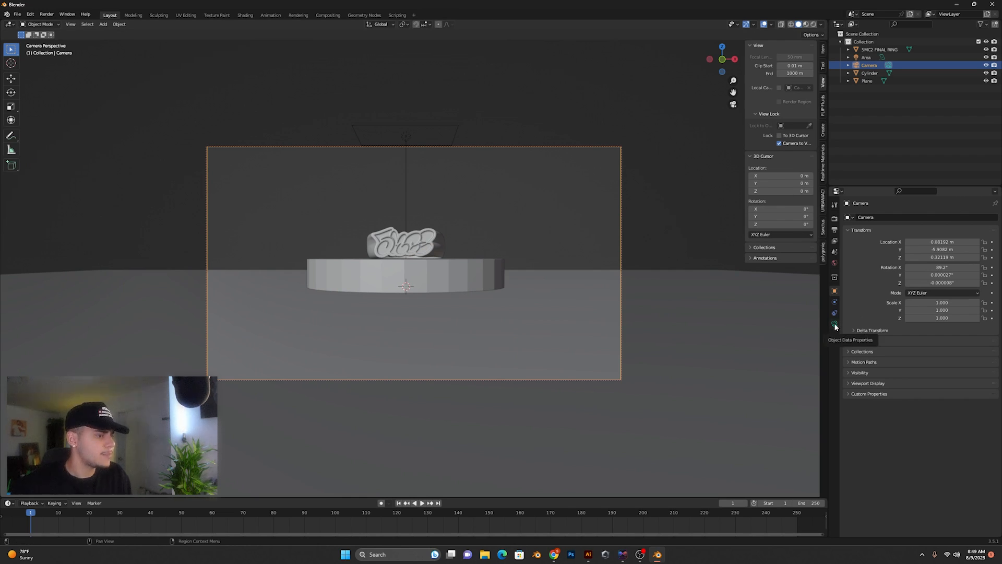
# - Set the camera's focal length to about 52 mm, leaving depth of field off
pyautogui.click(835, 324)
pyautogui.moveTo(946, 254); pyautogui.dragTo(932, 284)
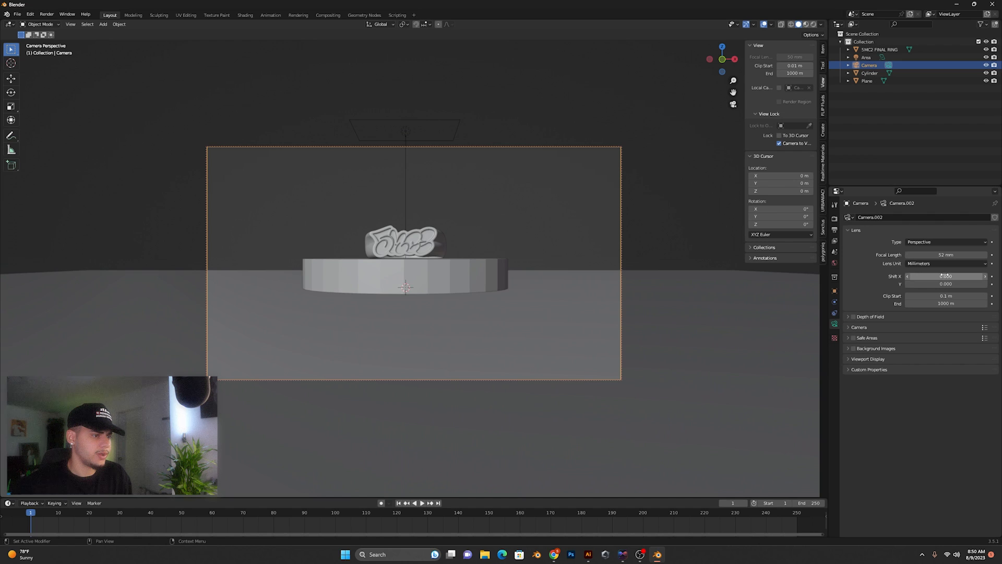
pyautogui.hotkey('ctrl', 'z')
pyautogui.hotkey('ctrl', 'z')
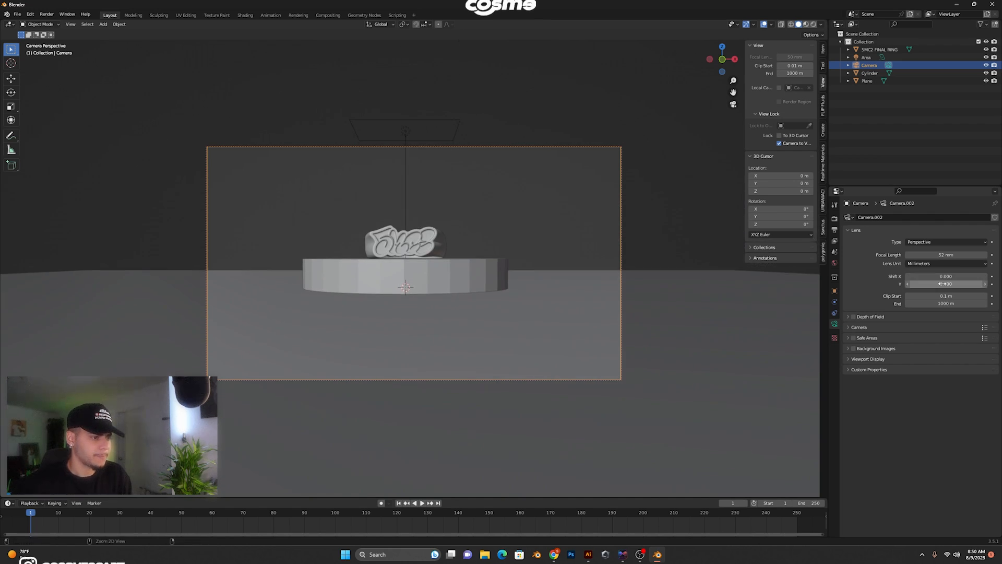
pyautogui.click(853, 316)
pyautogui.click(853, 316)
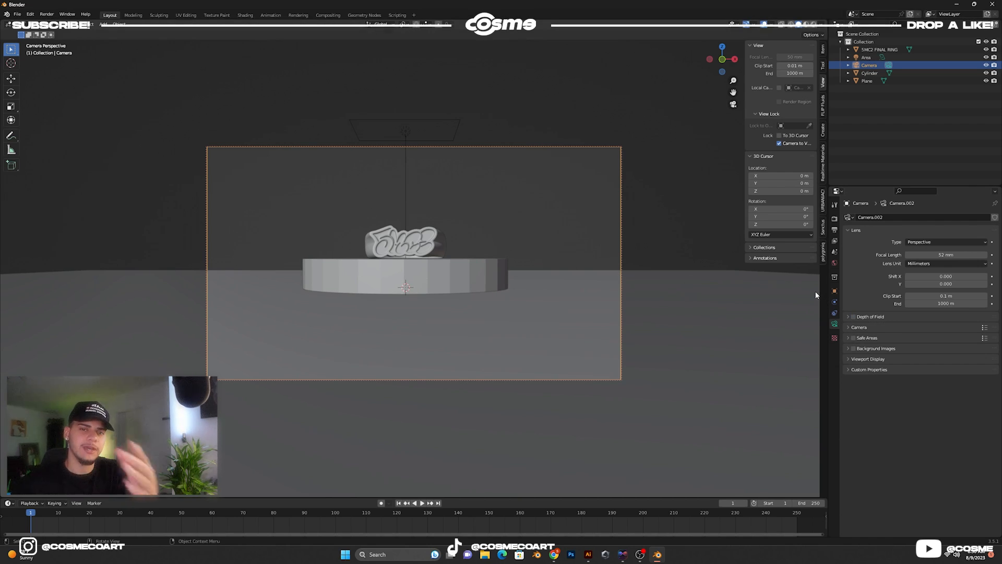
# - Add a Track To constraint to the camera with the ring as its target
pyautogui.click(532, 149)
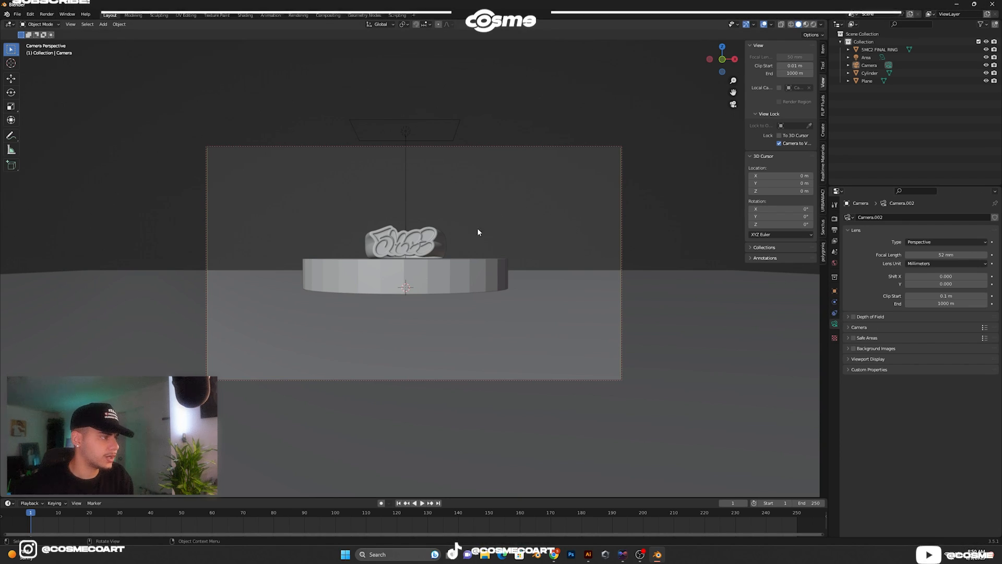
pyautogui.click(569, 146)
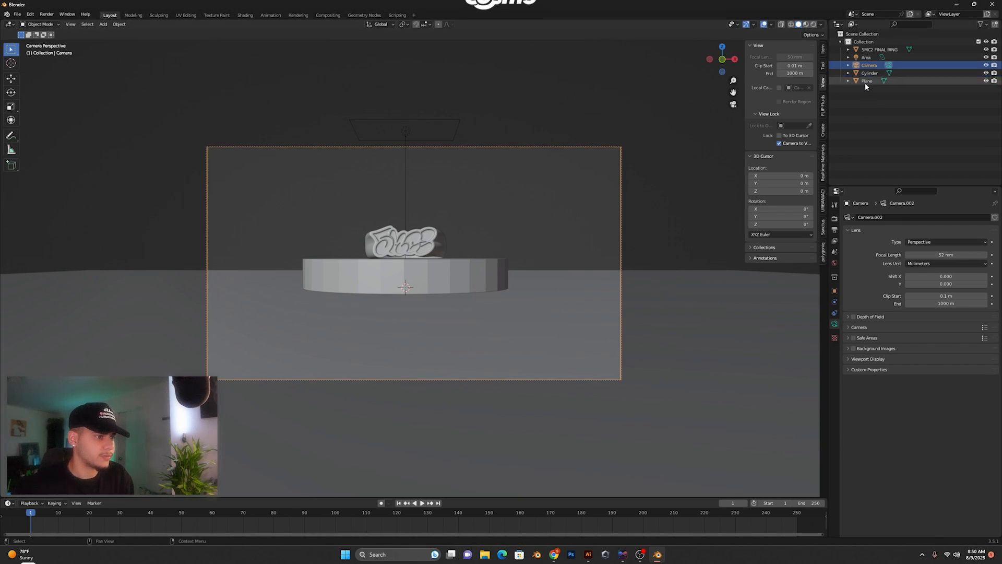
pyautogui.click(834, 313)
pyautogui.click(906, 217)
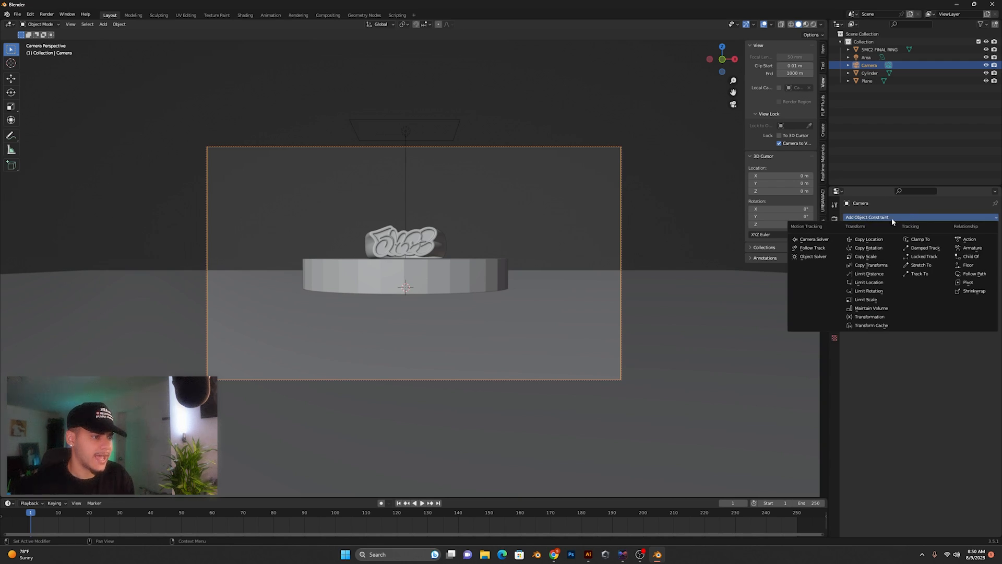
pyautogui.click(861, 274)
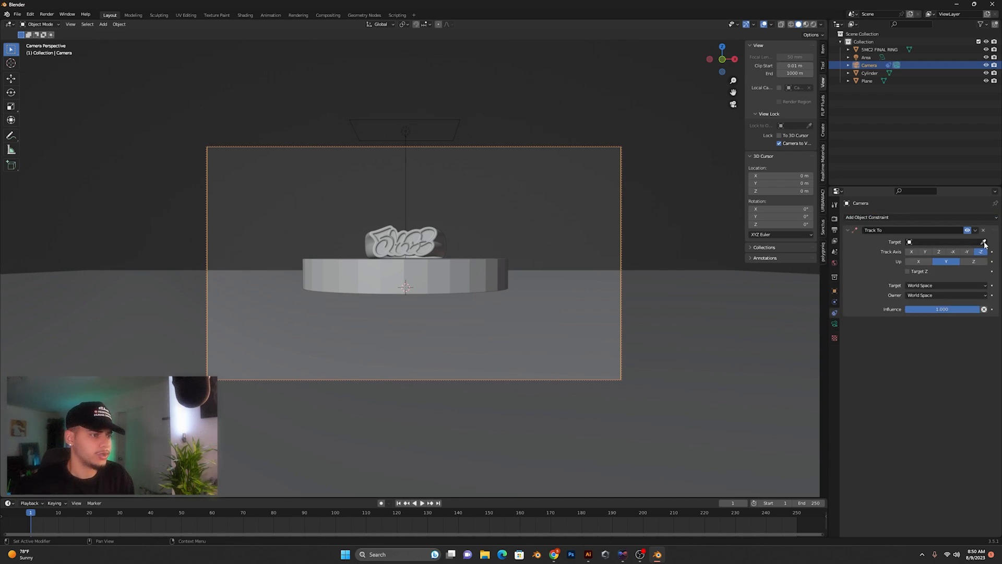
pyautogui.click(433, 234)
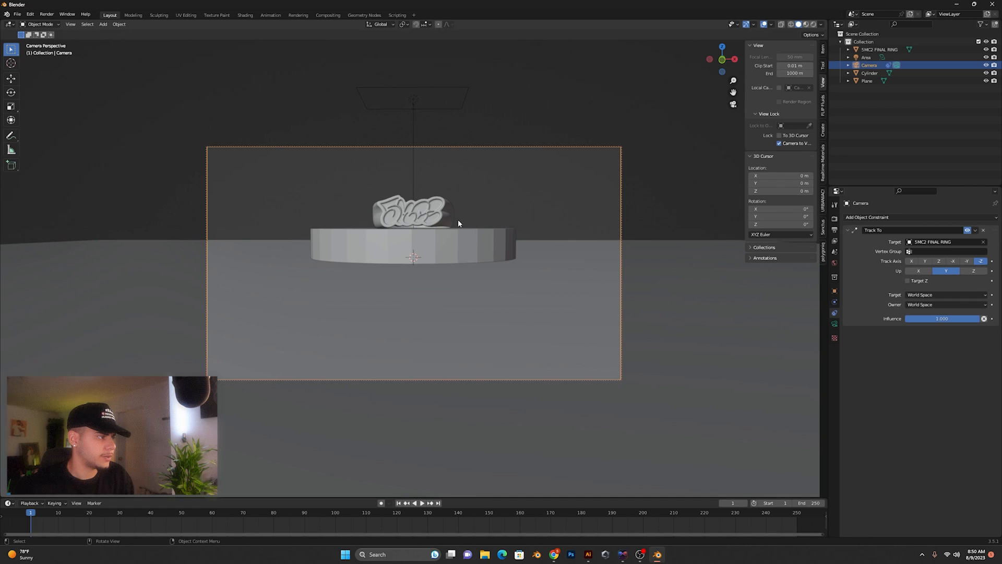
# - Try moving the camera around the ring with tracking active, and undo the movement
pyautogui.moveTo(503, 211); pyautogui.dragTo(438, 211, button='middle')
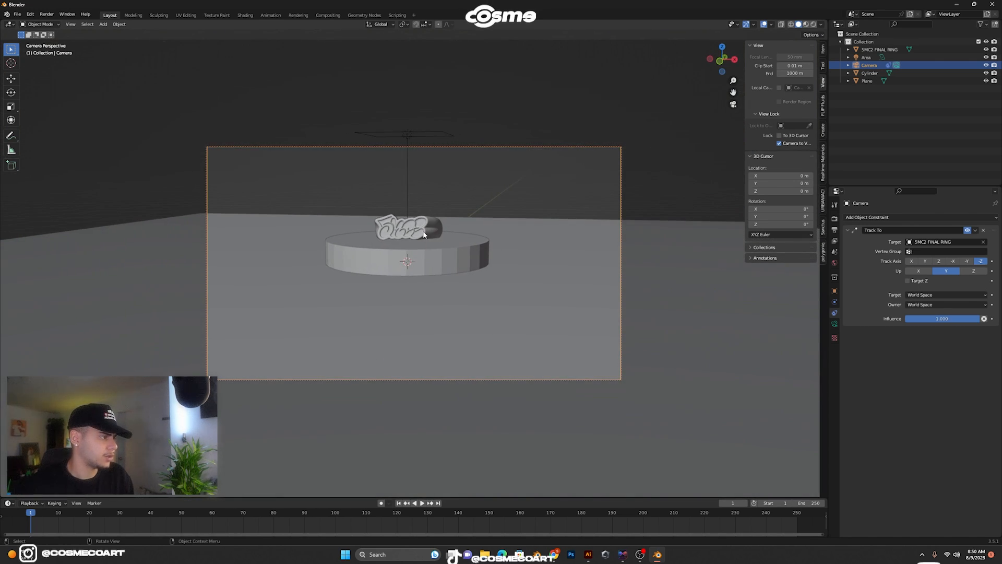
pyautogui.hotkey('ctrl', 'z')
pyautogui.hotkey('ctrl', 'z')
pyautogui.hotkey('ctrl', 'z')
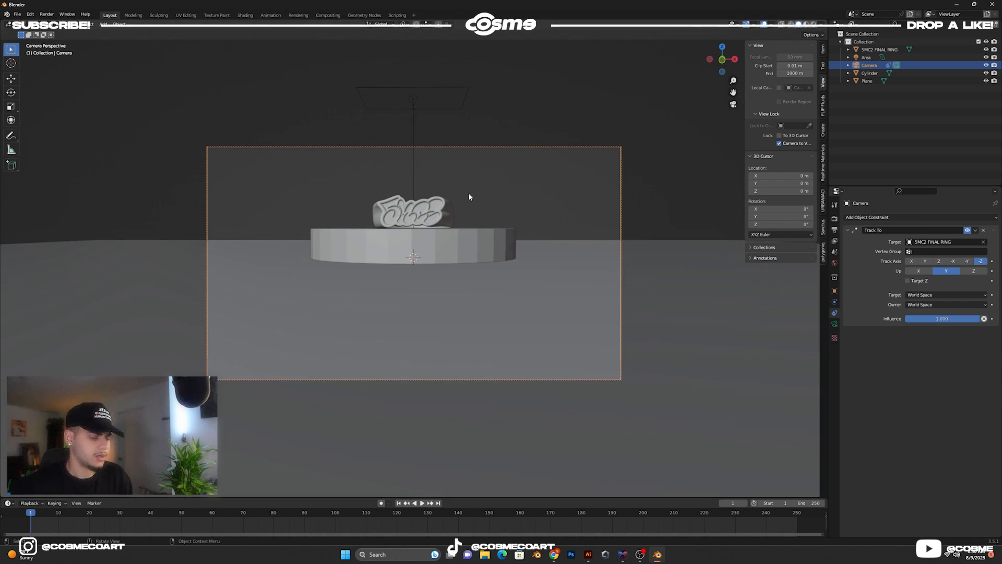
pyautogui.click(469, 195)
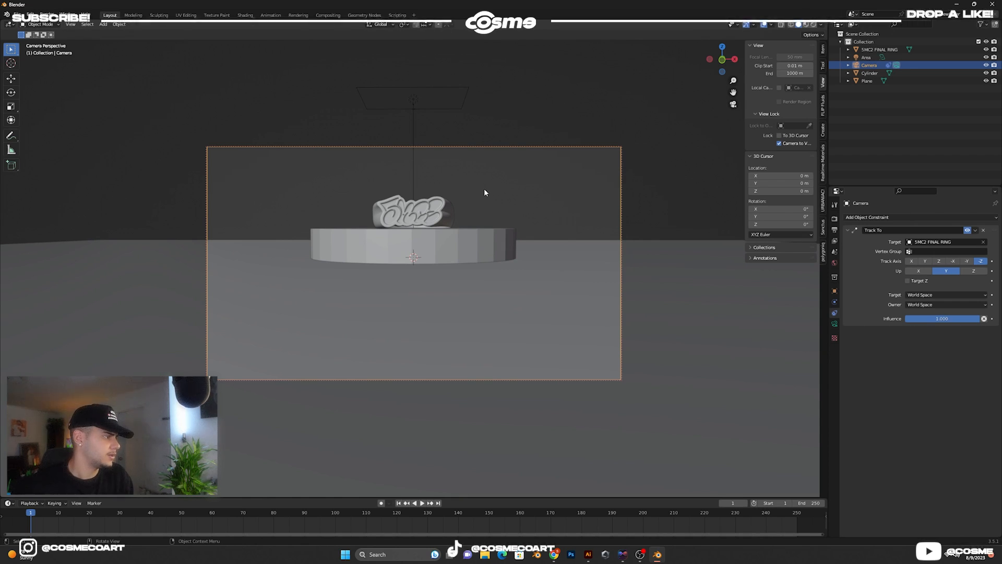
# - Leave the camera view, try a higher power for the area light, and restore it to 10 W
pyautogui.press('KP_0')
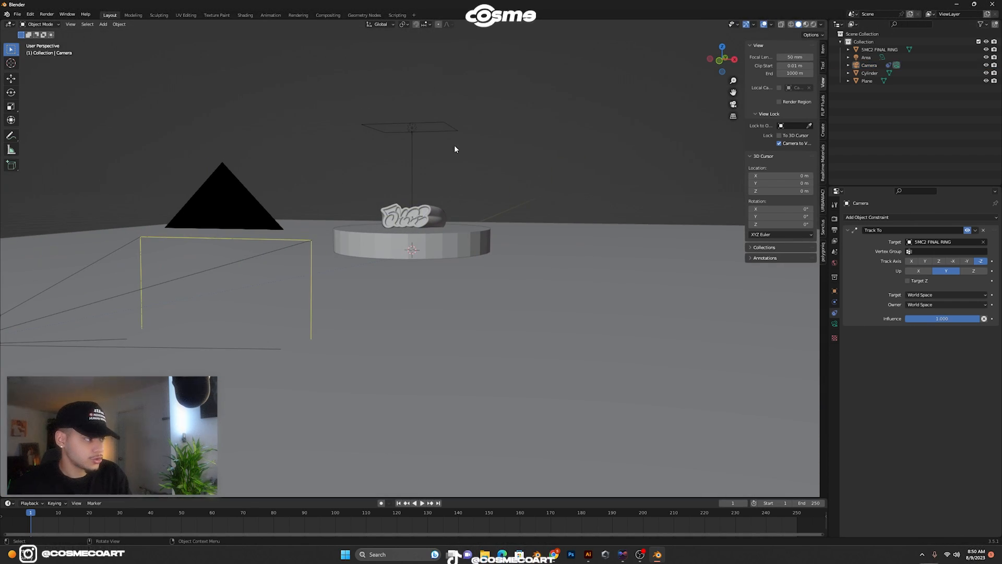
pyautogui.click(415, 127)
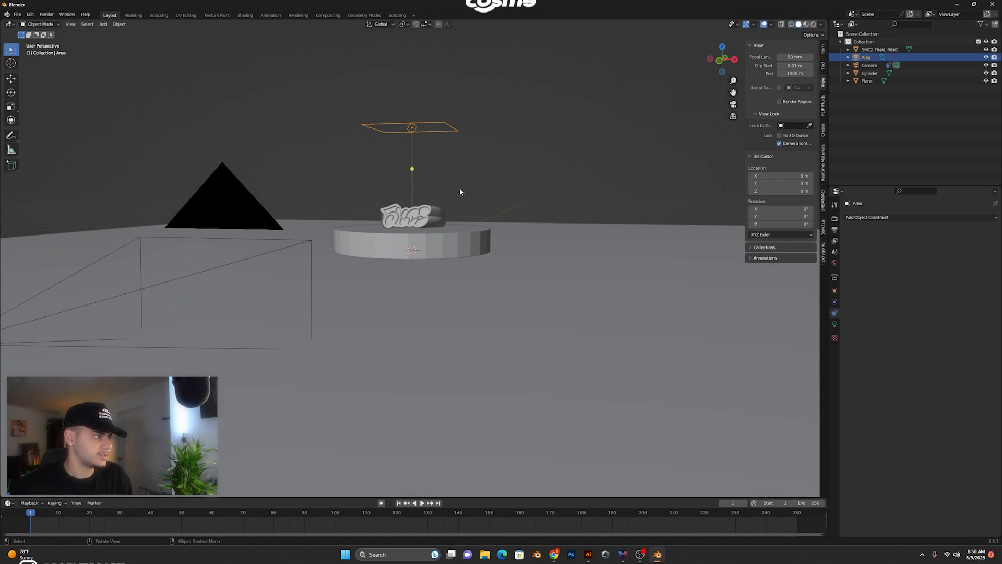
pyautogui.click(834, 324)
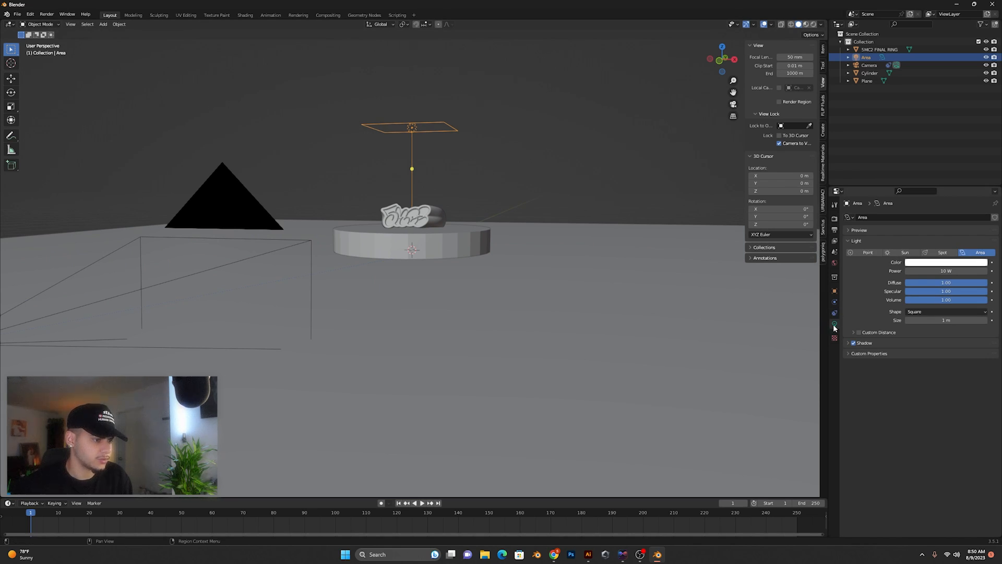
pyautogui.moveTo(936, 270); pyautogui.dragTo(960, 271)
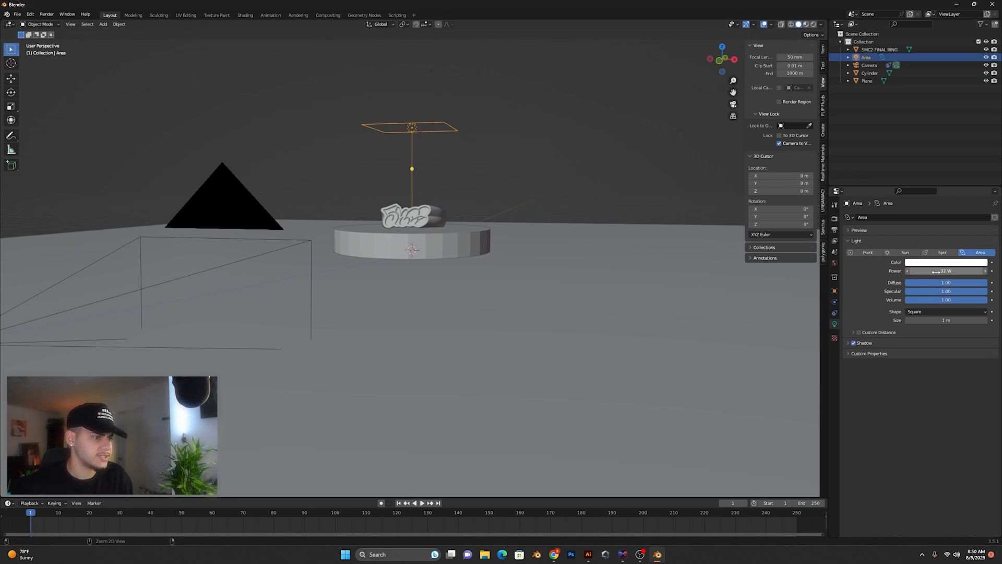
pyautogui.click(925, 311)
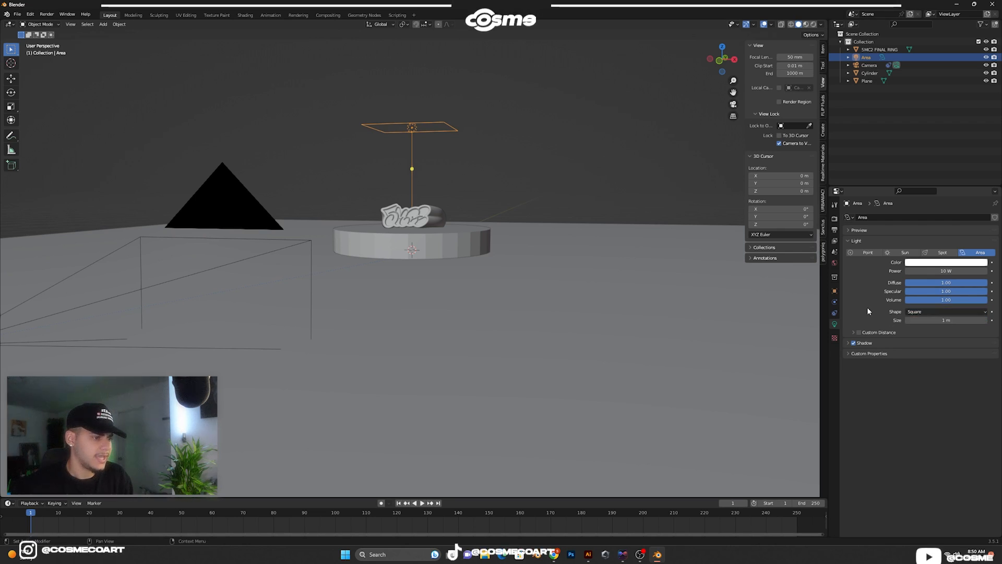
pyautogui.click(558, 201)
# - Show the render settings and switch the viewport to rendered shading to check the lighting on the ring and platform
pyautogui.moveTo(558, 201); pyautogui.dragTo(480, 188, button='middle')
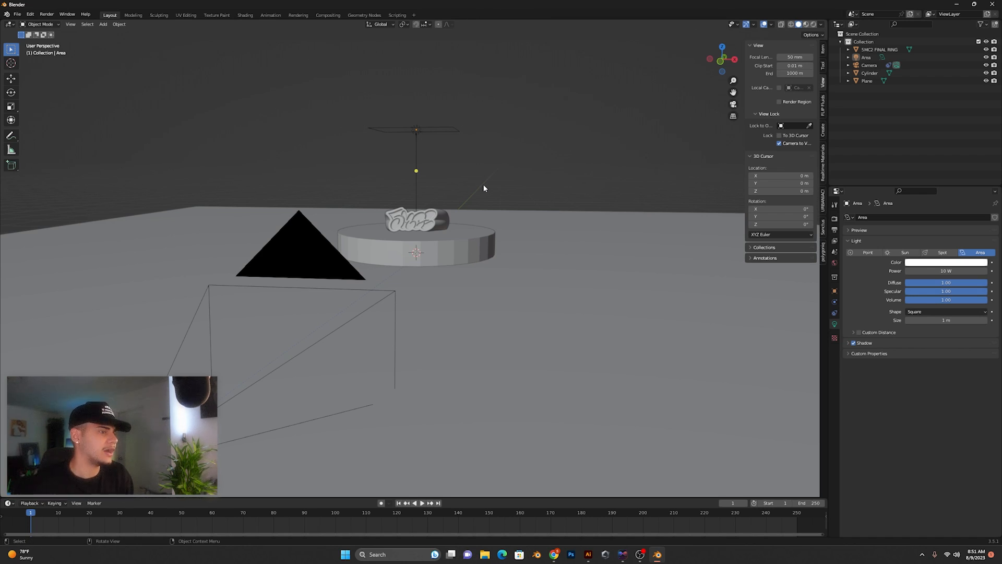
pyautogui.click(835, 223)
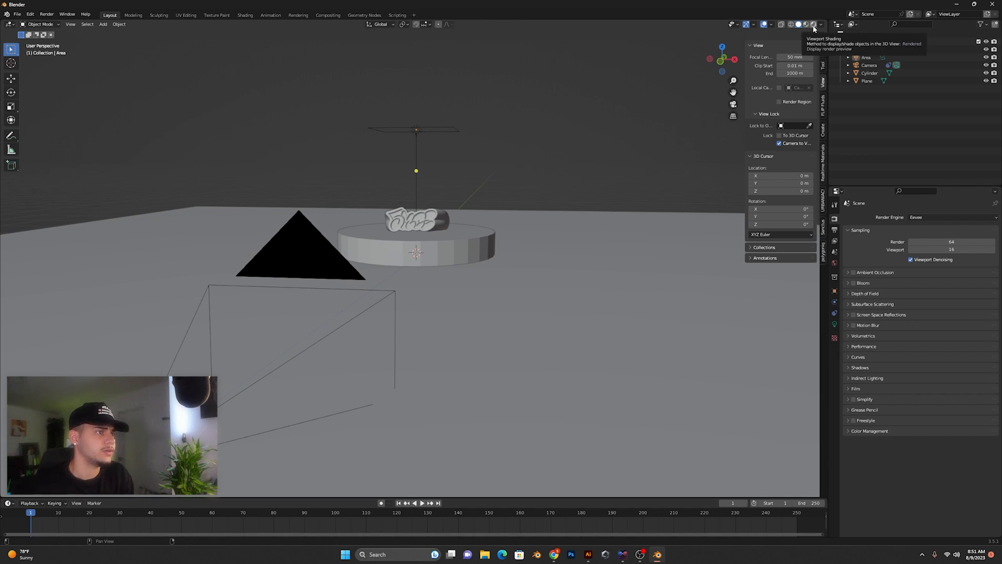
pyautogui.click(813, 25)
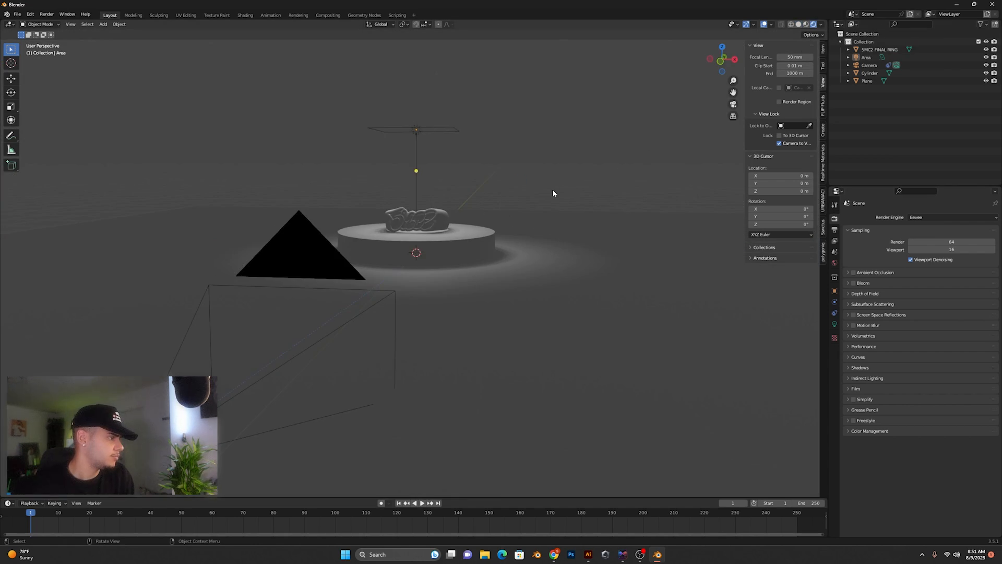
pyautogui.moveTo(551, 178); pyautogui.dragTo(520, 180, button='middle')
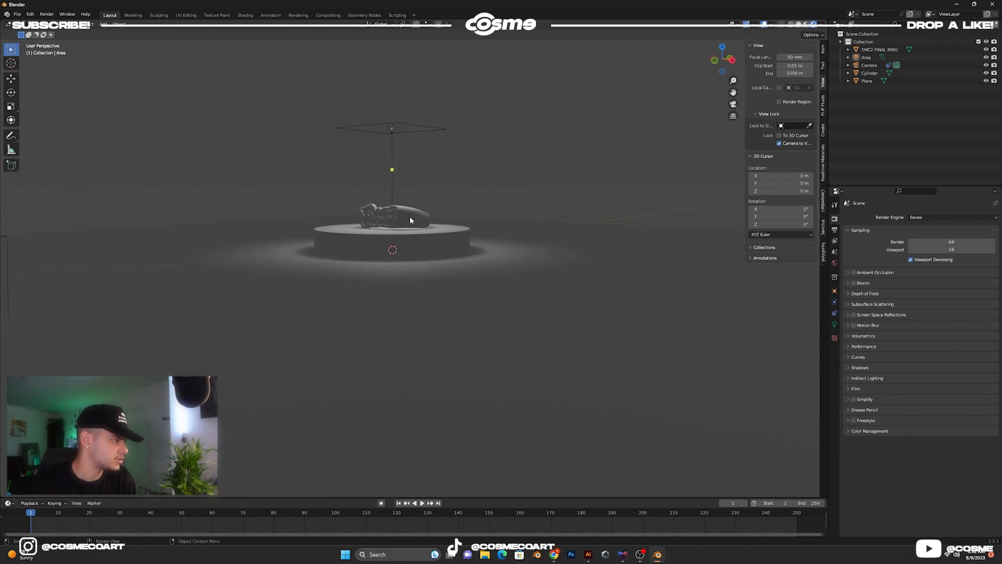
pyautogui.scroll(2, 411, 218)
pyautogui.moveTo(411, 218); pyautogui.dragTo(452, 218, button='middle')
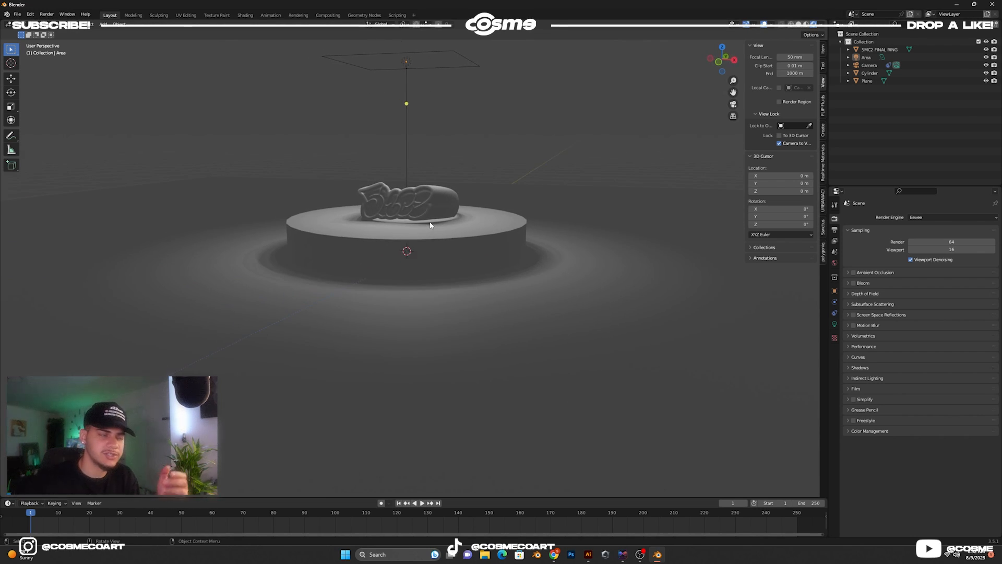
pyautogui.moveTo(572, 155); pyautogui.dragTo(542, 157, button='middle')
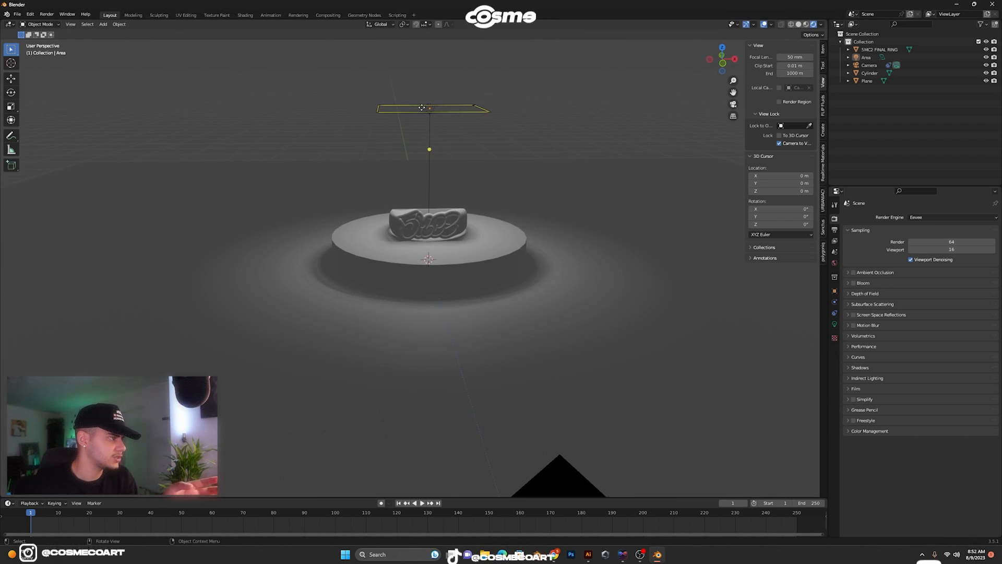
# - Try moving the area light above the ring, cancel the move, and deselect the light
pyautogui.click(427, 109)
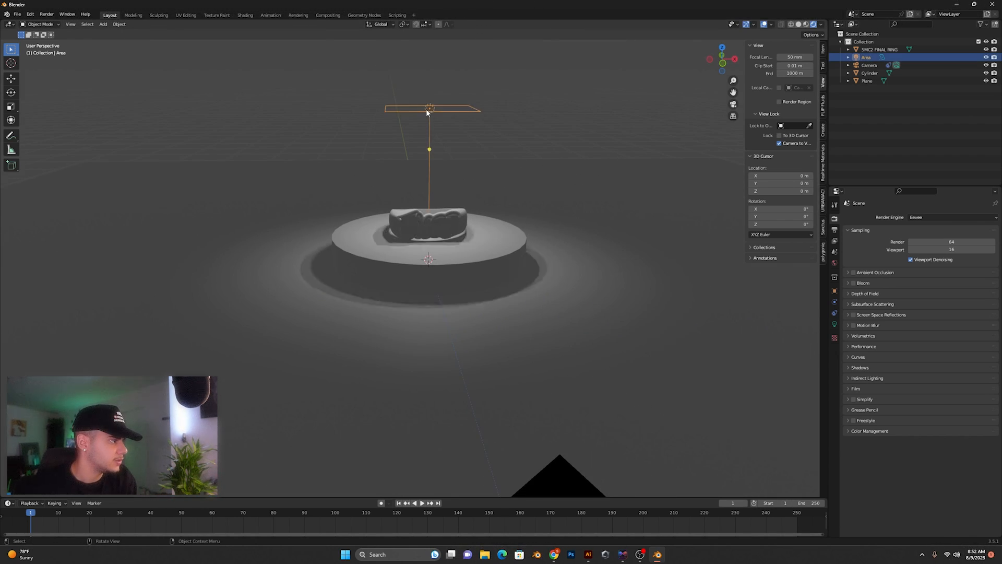
pyautogui.press('g')
pyautogui.rightClick(599, 151)
pyautogui.click(595, 150)
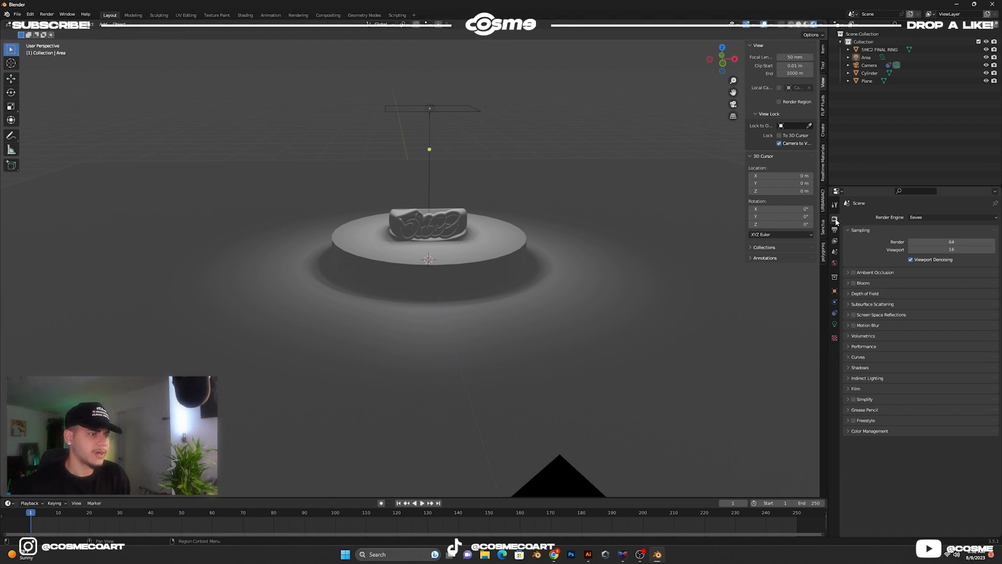
# - Switch the render engine back and forth between Eevee and Cycles to compare their results, ending on Eevee
pyautogui.click(919, 217)
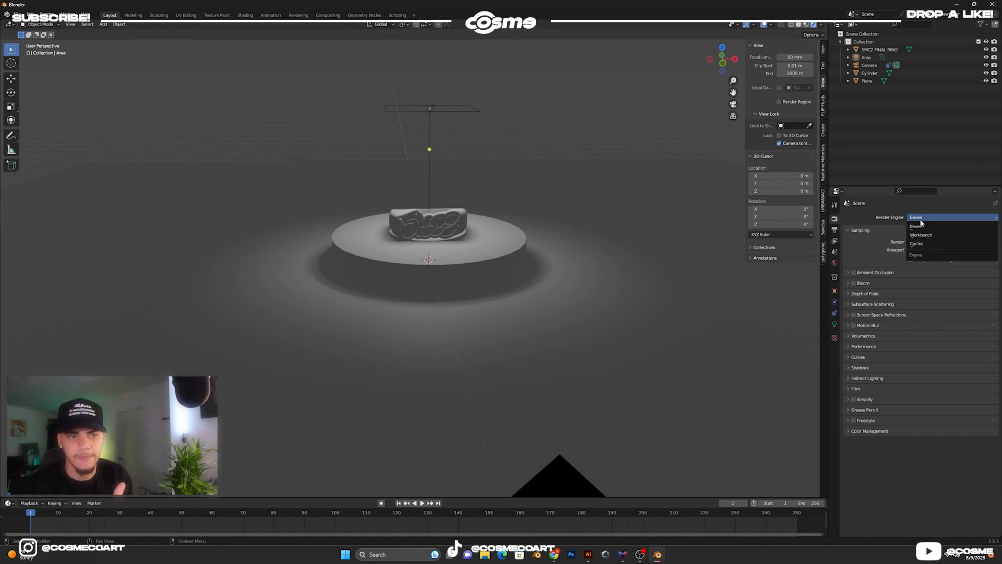
pyautogui.click(920, 224)
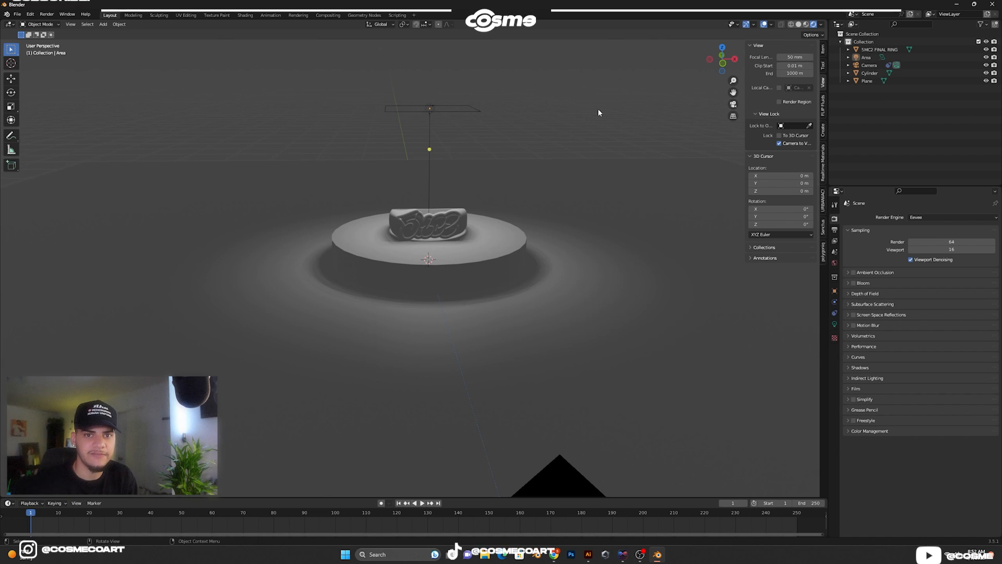
pyautogui.click(939, 217)
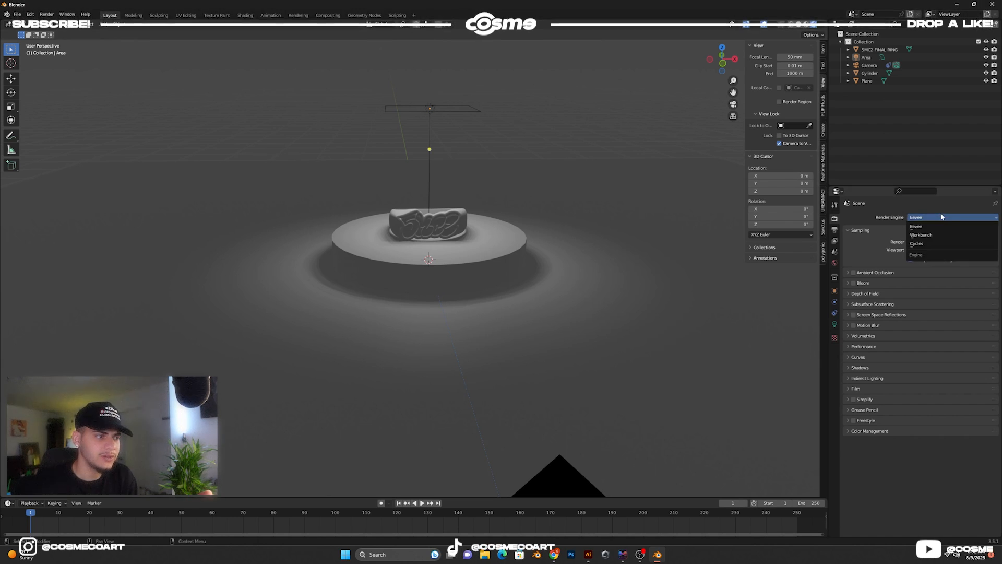
pyautogui.click(917, 244)
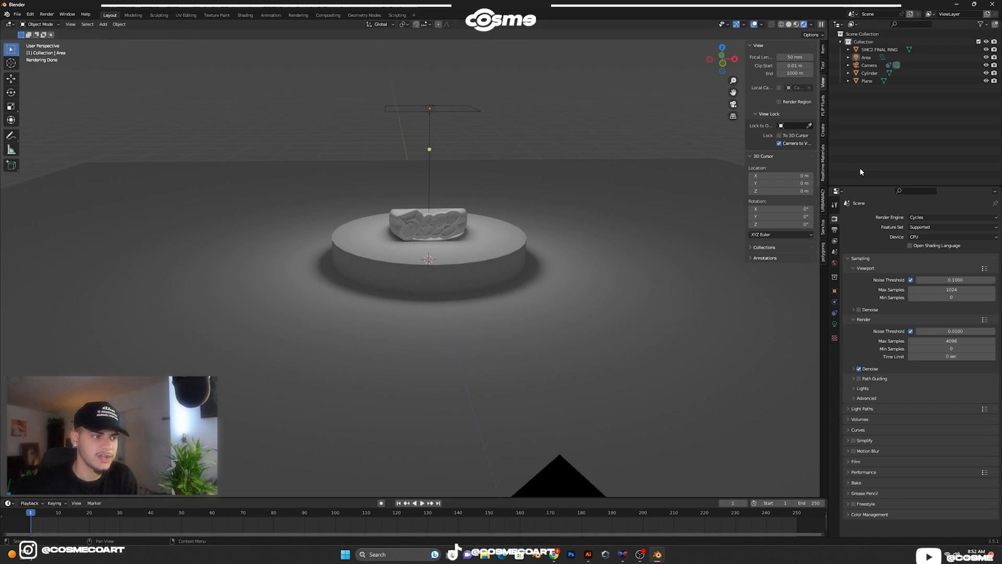
pyautogui.click(922, 217)
pyautogui.click(916, 226)
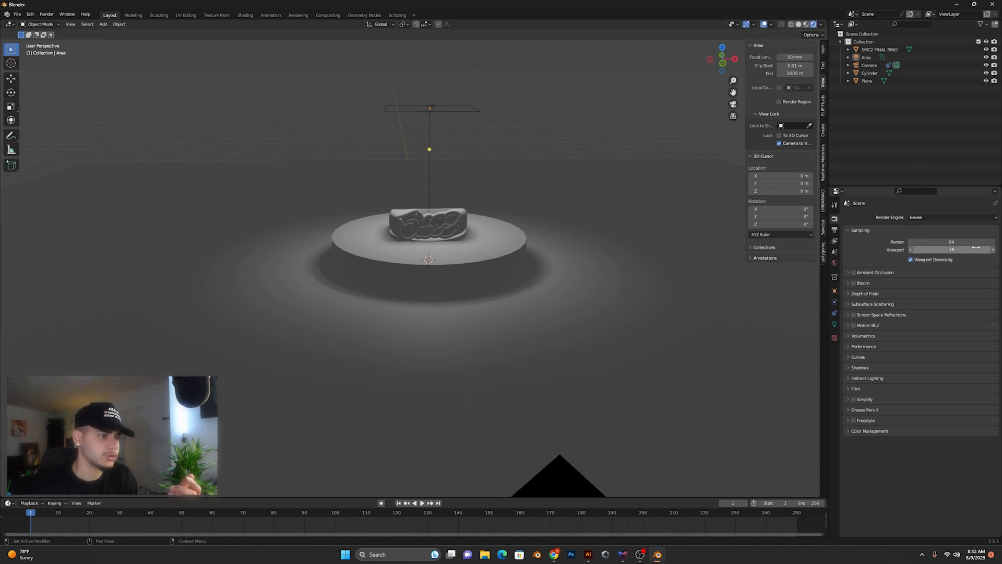
pyautogui.click(954, 219)
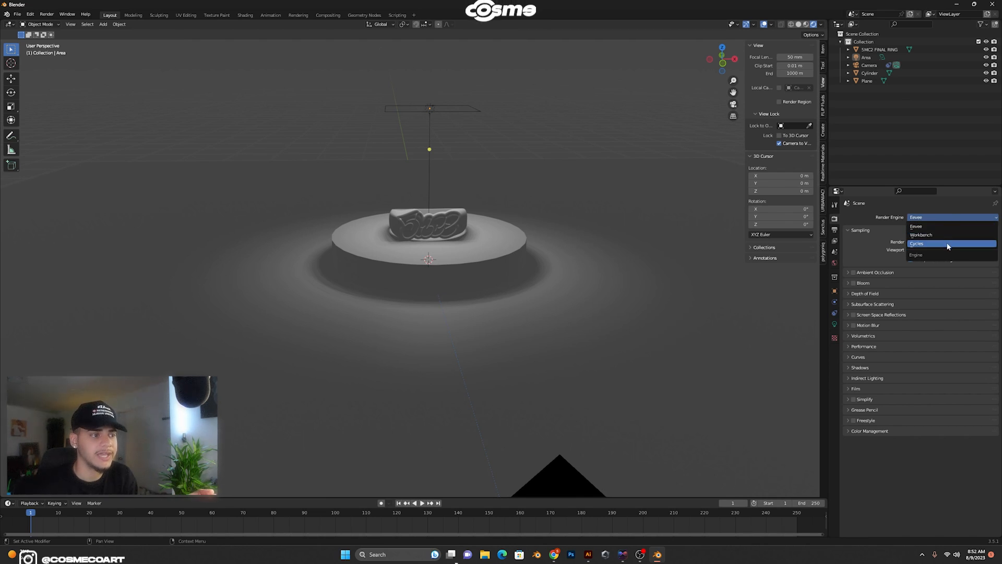
pyautogui.click(947, 243)
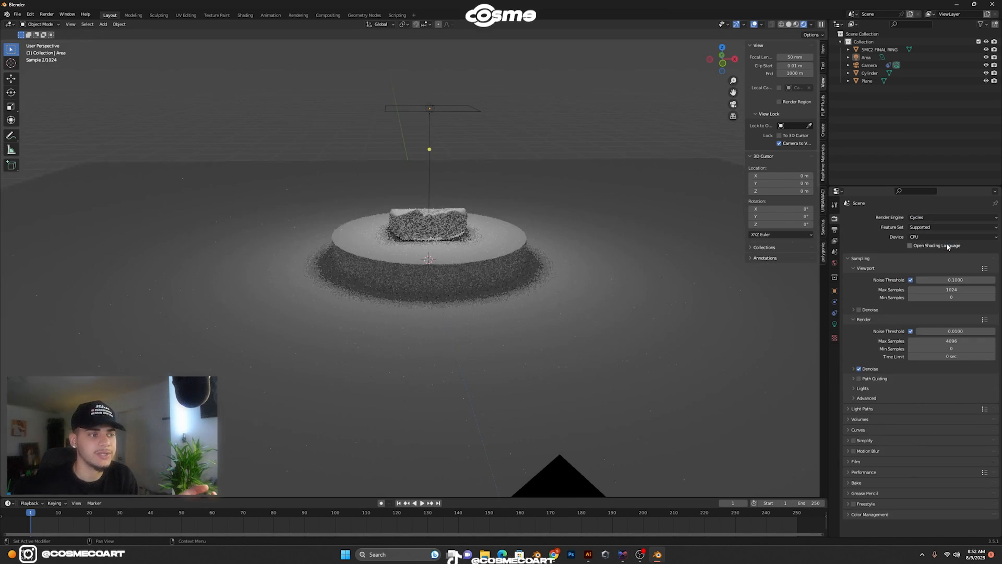
pyautogui.click(931, 214)
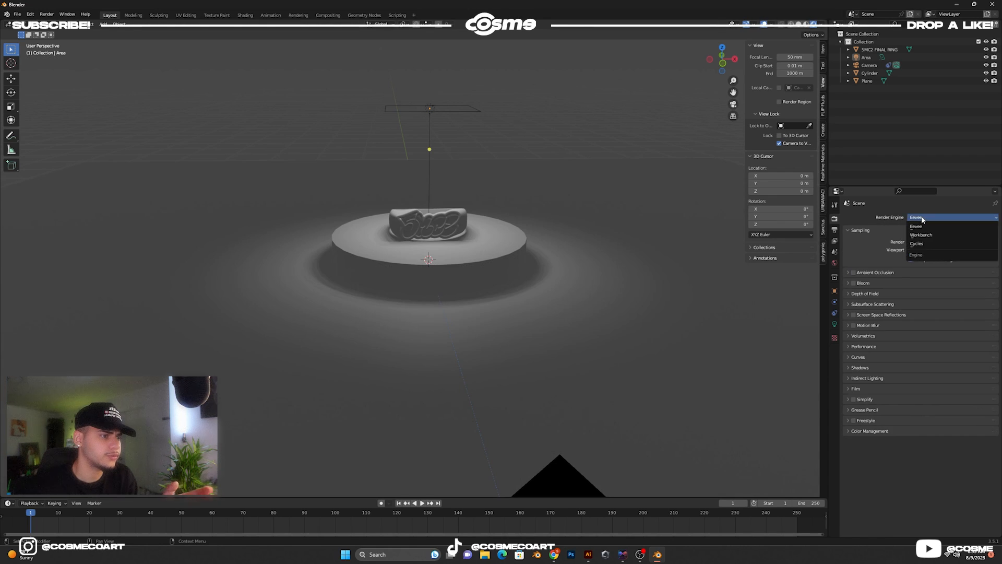
pyautogui.click(922, 216)
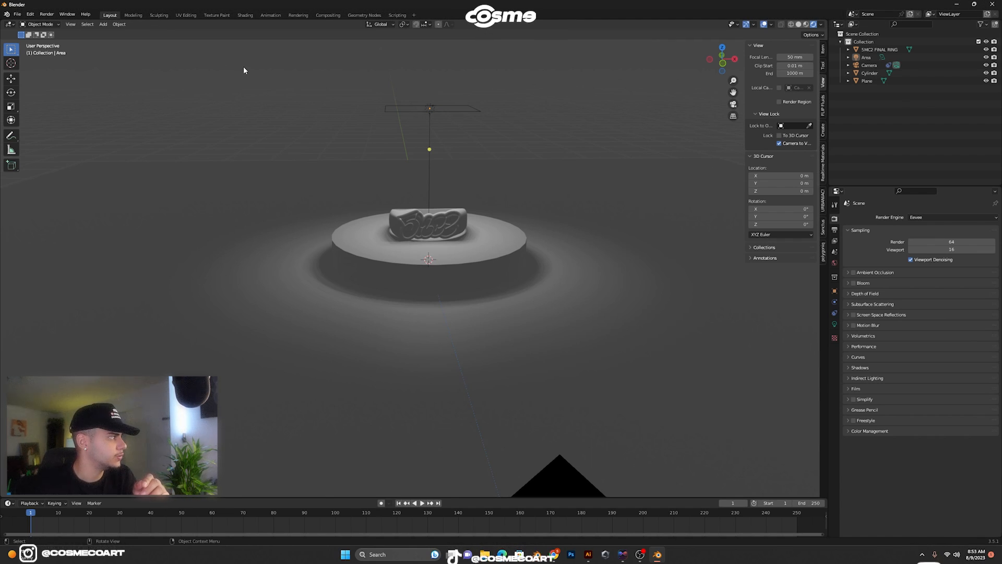
# - Set the Cycles render devices to OptiX in the system preferences, with the NVIDIA GeForce RTX 4090 and Intel Core i9-13900K enabled
pyautogui.click(31, 14)
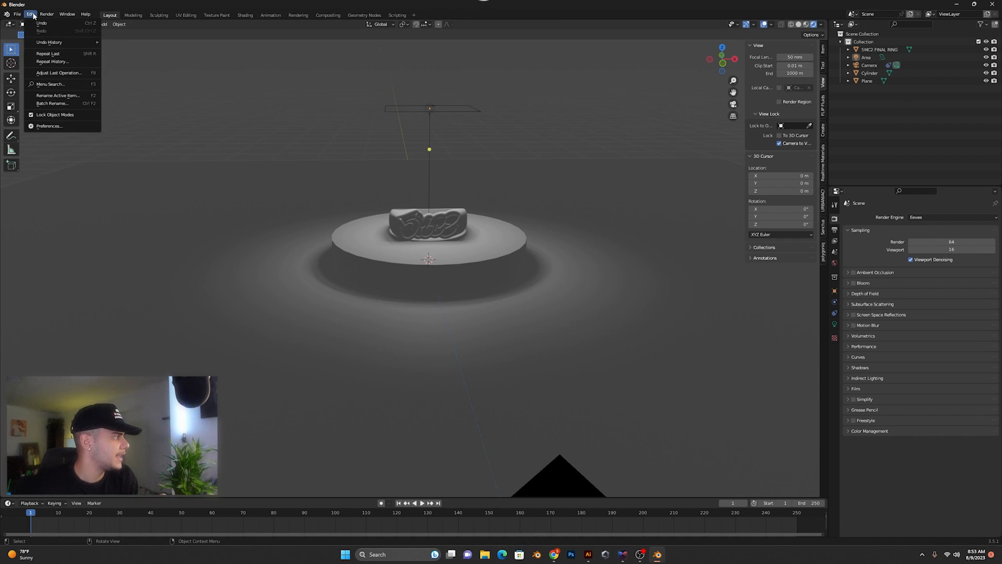
pyautogui.click(53, 127)
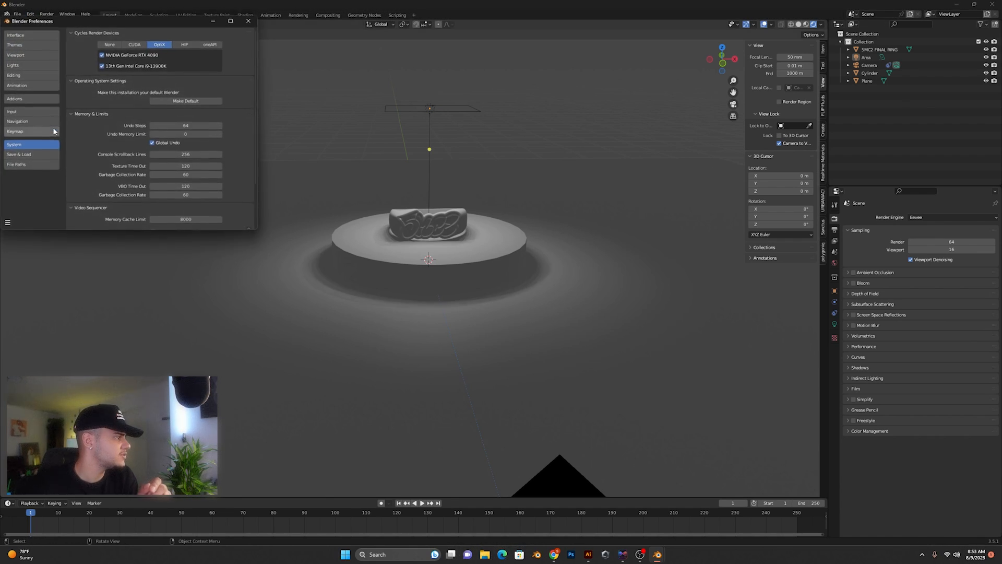
pyautogui.click(24, 132)
pyautogui.click(29, 100)
pyautogui.click(26, 144)
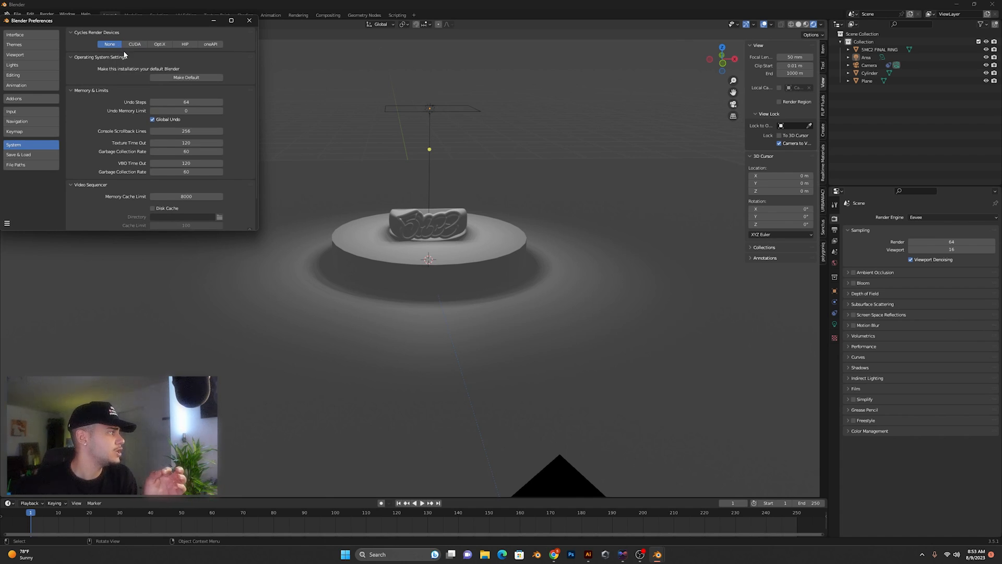
pyautogui.click(133, 46)
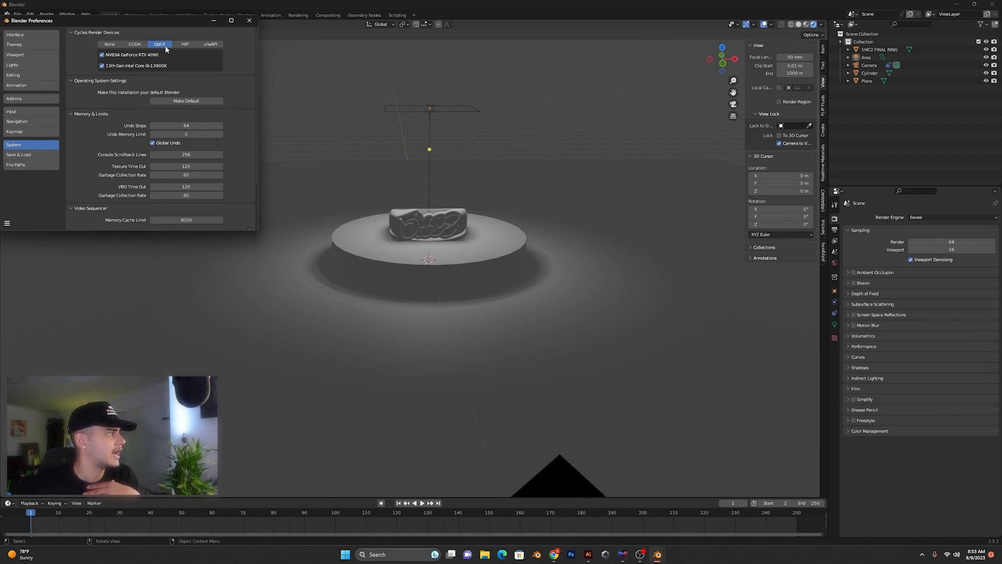
pyautogui.click(103, 56)
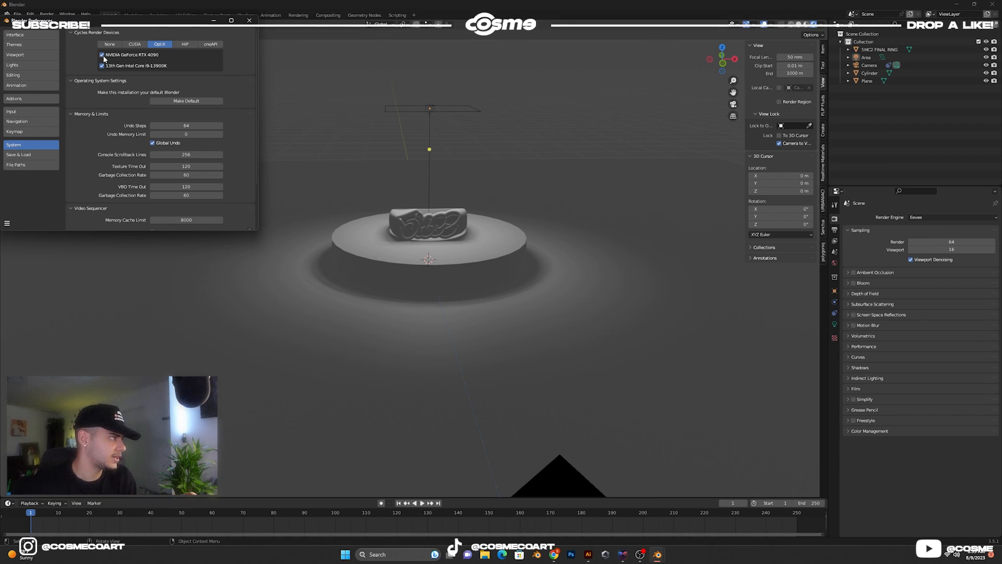
pyautogui.click(249, 22)
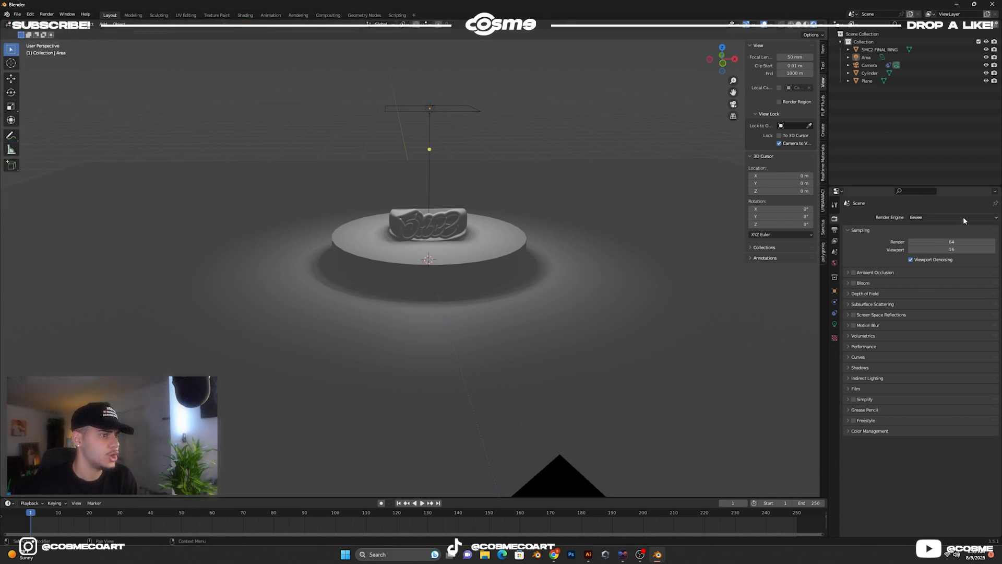
# - Switch the render engine to Cycles with GPU Compute as the device, and inspect the ring and platform up close
pyautogui.click(946, 219)
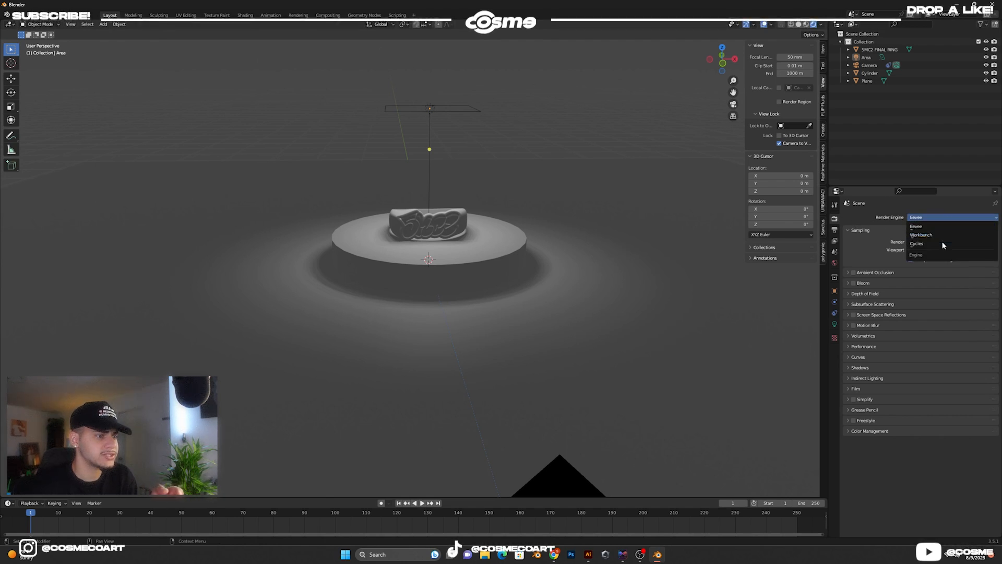
pyautogui.click(942, 239)
pyautogui.click(936, 236)
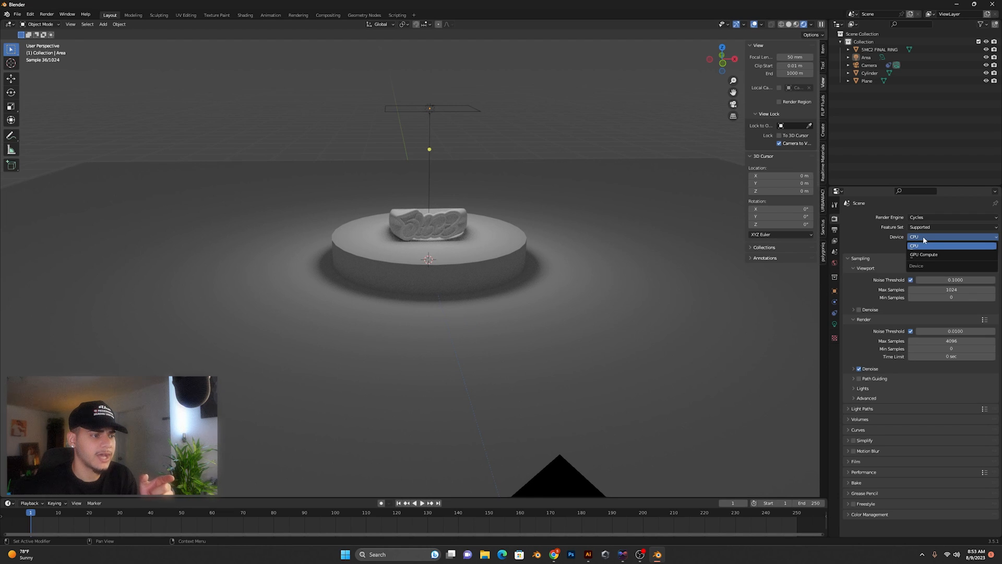
pyautogui.click(921, 254)
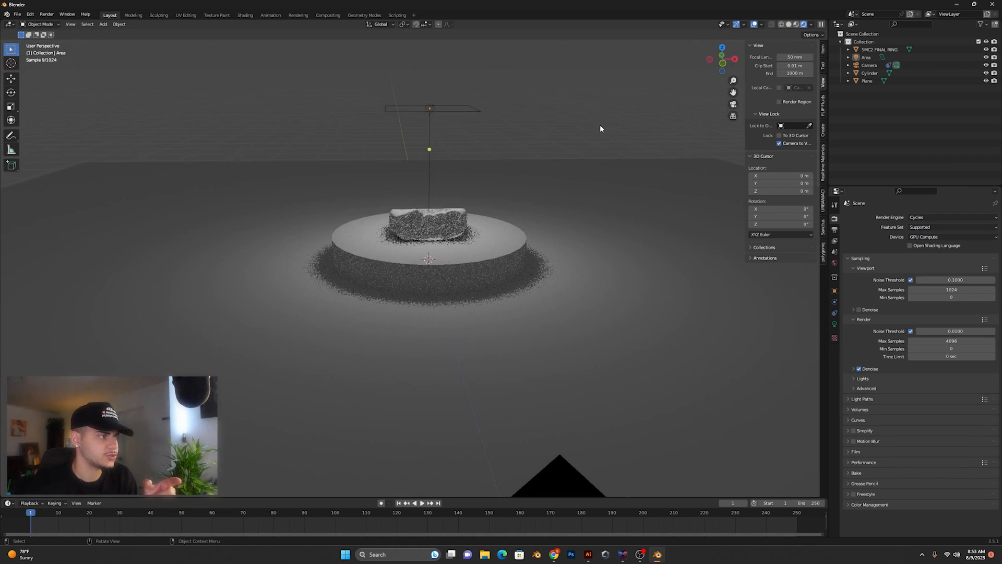
pyautogui.scroll(4, 502, 234)
pyautogui.moveTo(501, 235)
pyautogui.mouseDown(button='middle')
pyautogui.moveTo(482, 234)
pyautogui.moveTo(496, 224)
pyautogui.mouseUp(button='middle')
pyautogui.scroll(5, 447, 197)
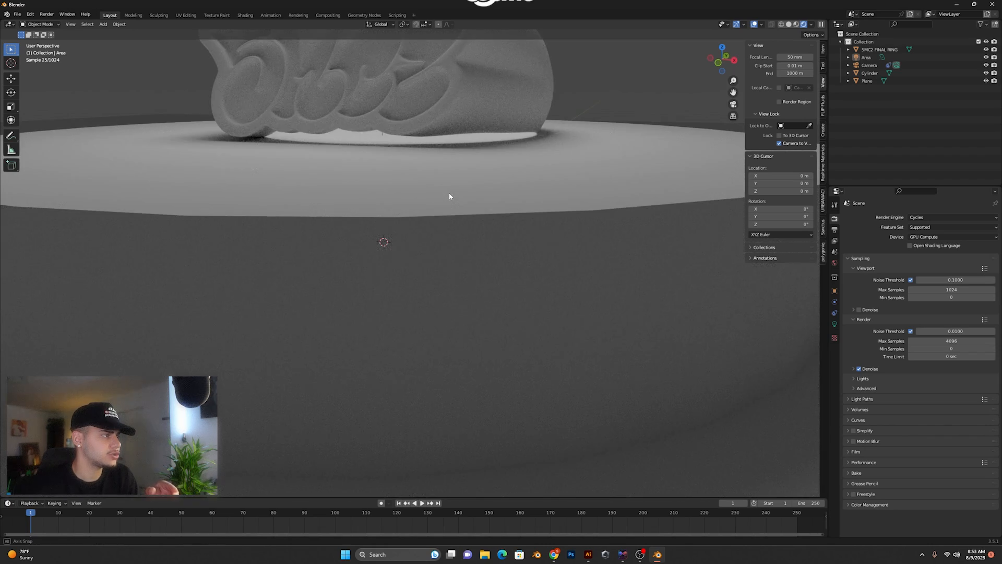
pyautogui.scroll(-3, 482, 197)
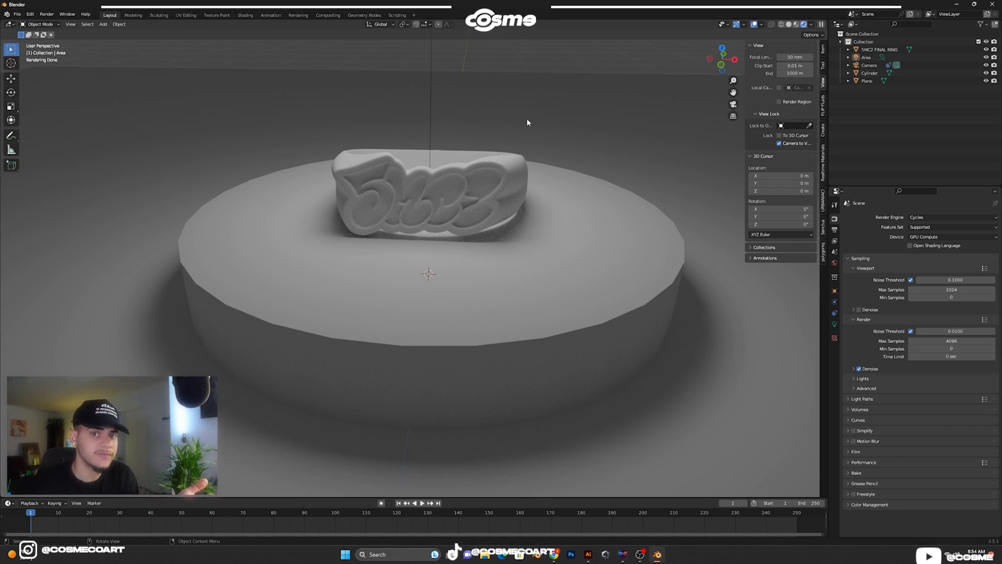
pyautogui.scroll(-1, 521, 127)
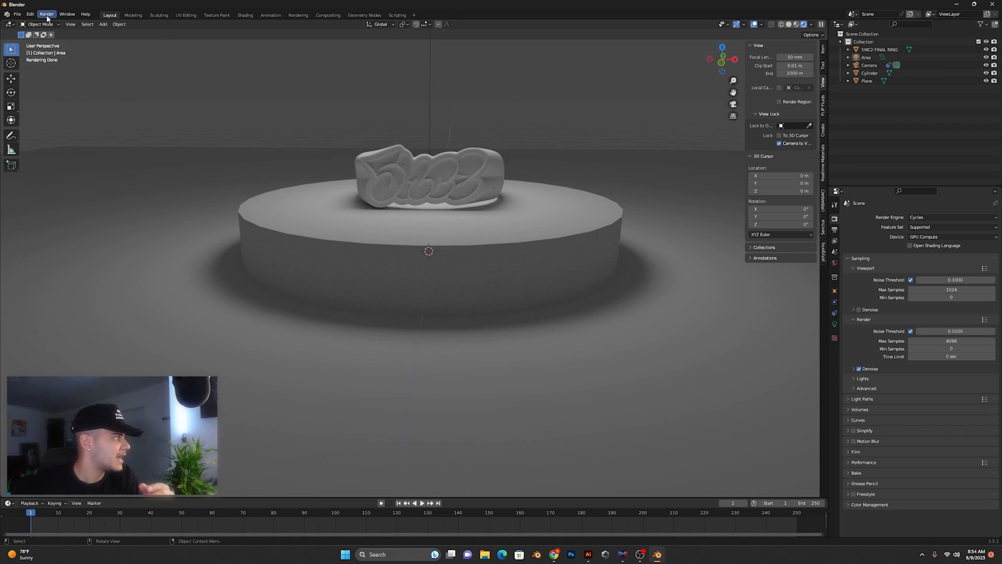
# - Search the add-on preferences for "node", make sure Node Wrangler is enabled, and save the preferences
pyautogui.click(31, 15)
pyautogui.click(57, 127)
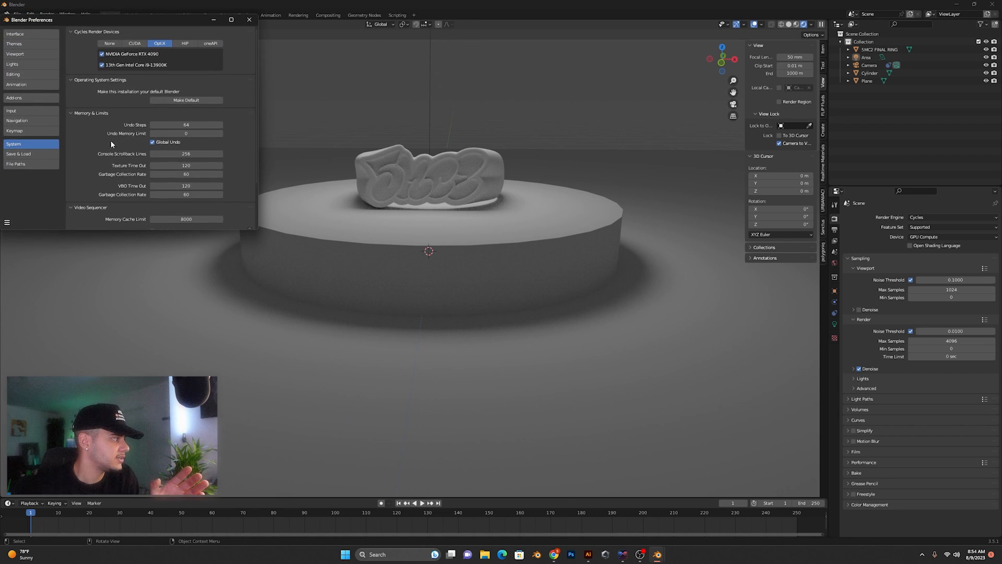
pyautogui.click(23, 98)
pyautogui.write('no')
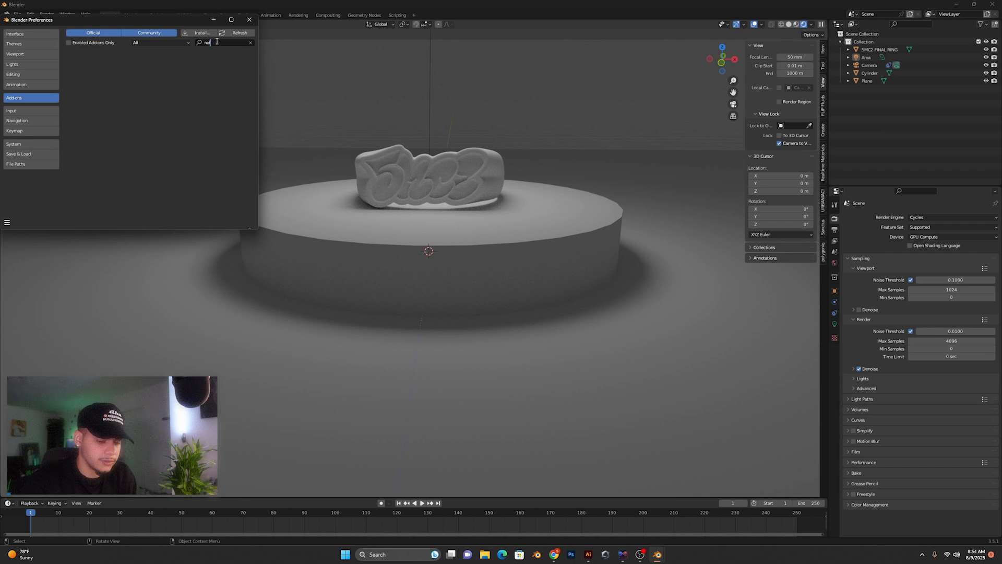
pyautogui.write('de')
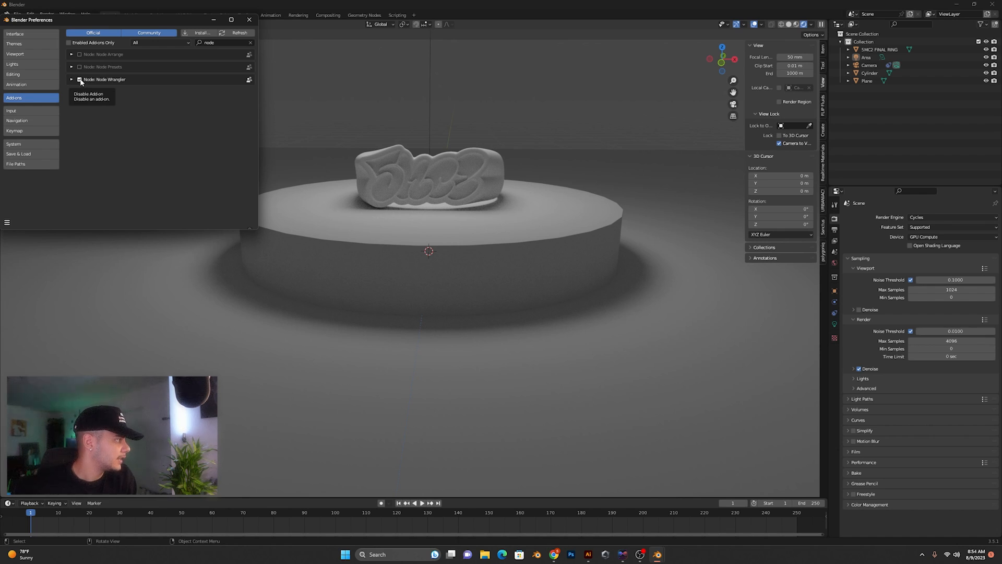
pyautogui.click(7, 222)
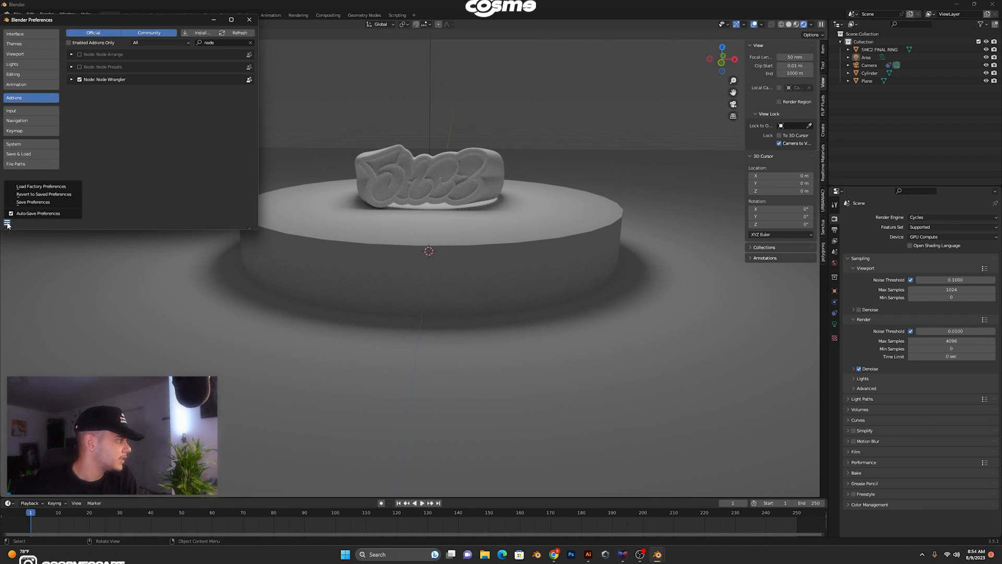
pyautogui.click(45, 201)
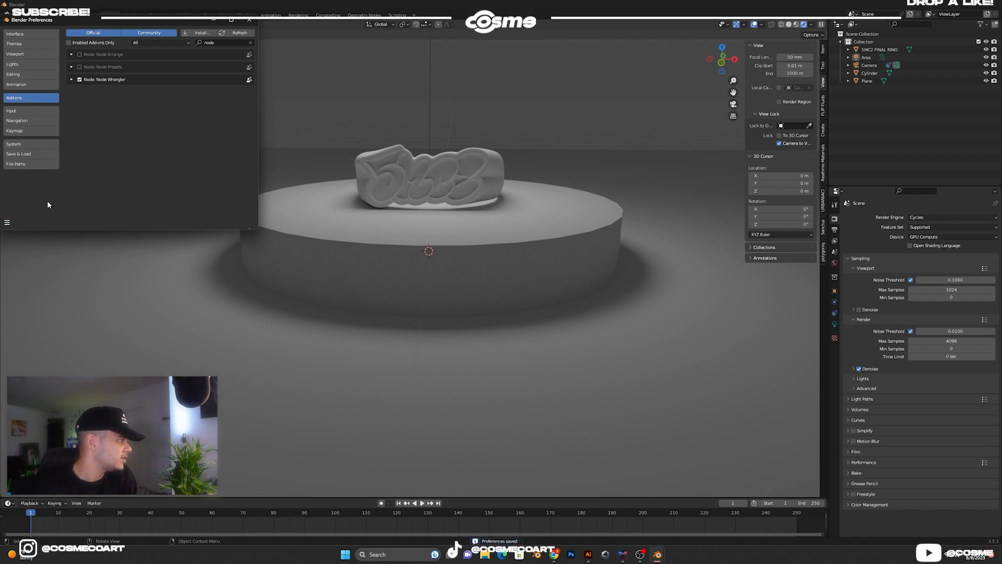
pyautogui.click(245, 24)
# - Set the render engine back to Eevee with the whole scene in view
pyautogui.scroll(-3, 523, 141)
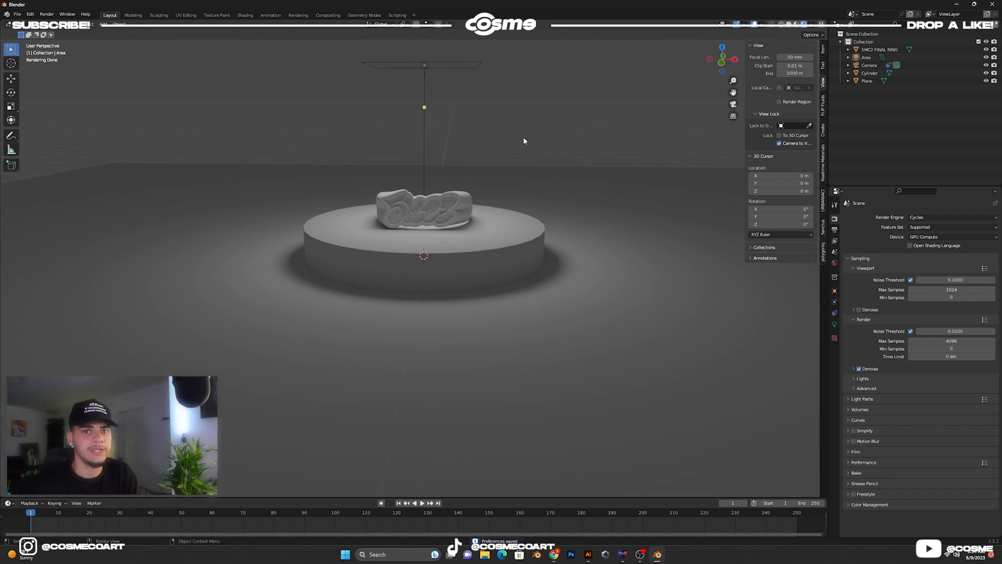
pyautogui.scroll(-1, 523, 141)
pyautogui.moveTo(496, 181); pyautogui.dragTo(494, 170, button='middle')
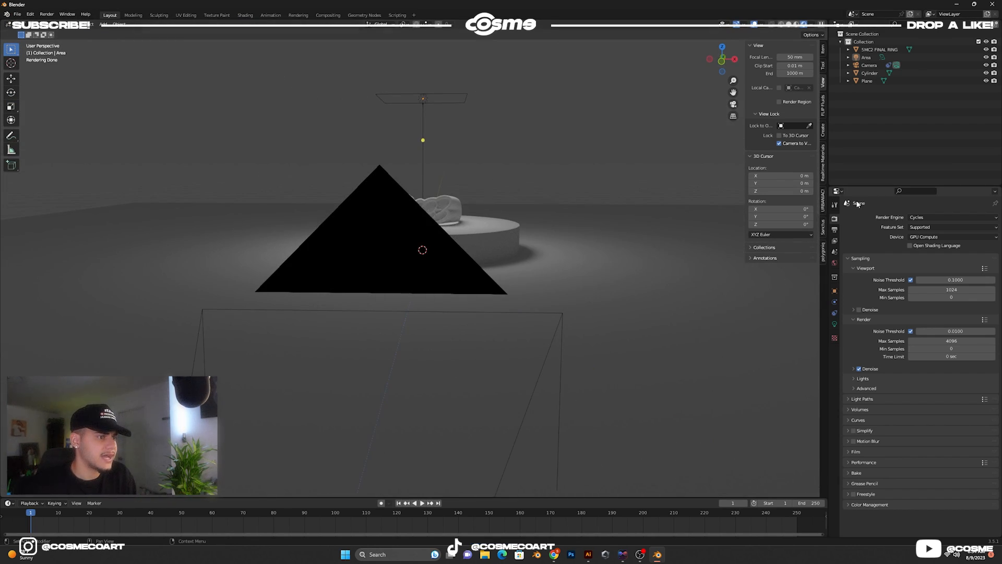
pyautogui.click(960, 217)
pyautogui.click(944, 227)
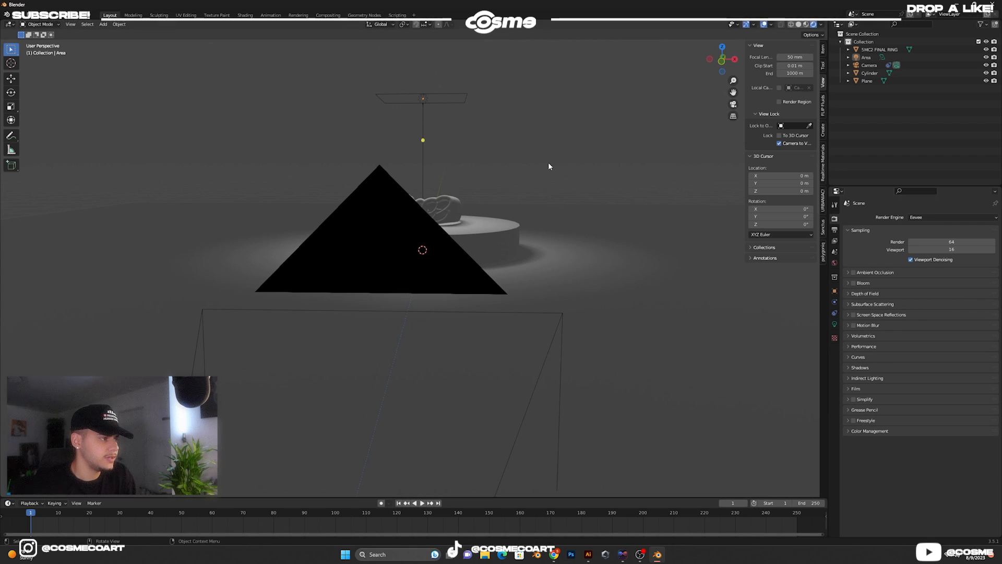
# - Give the cylinder platform a new material named "white platform" with a pure white base color
pyautogui.moveTo(563, 151); pyautogui.dragTo(550, 161, button='middle')
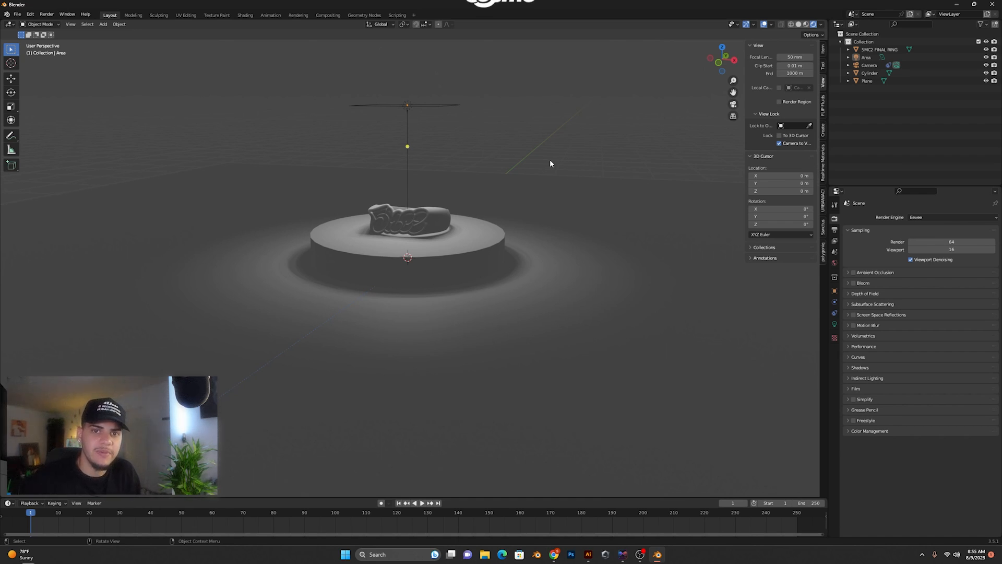
pyautogui.moveTo(524, 161)
pyautogui.mouseDown(button='middle')
pyautogui.moveTo(516, 166)
pyautogui.moveTo(532, 162)
pyautogui.mouseUp(button='middle')
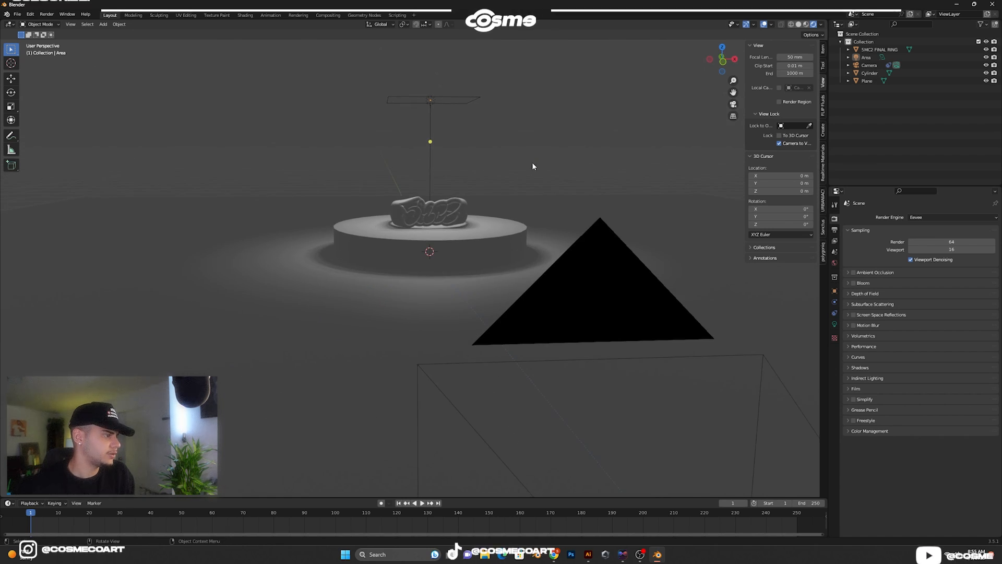
pyautogui.click(500, 238)
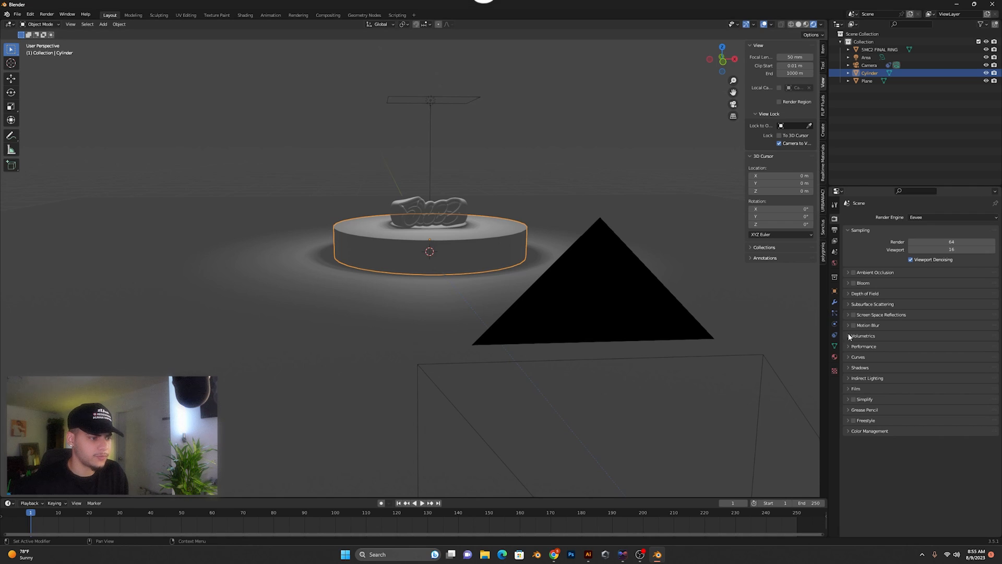
pyautogui.click(835, 357)
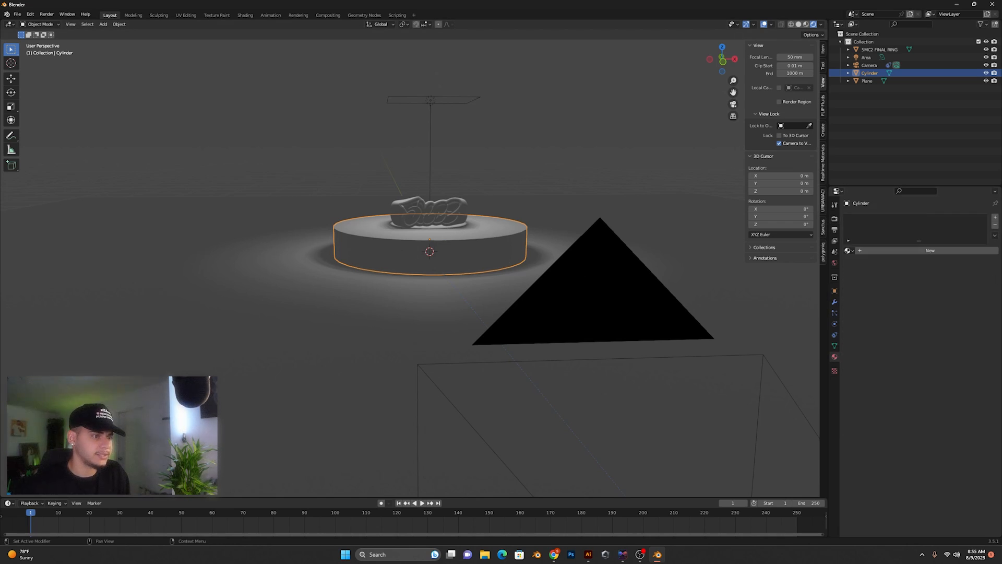
pyautogui.click(938, 252)
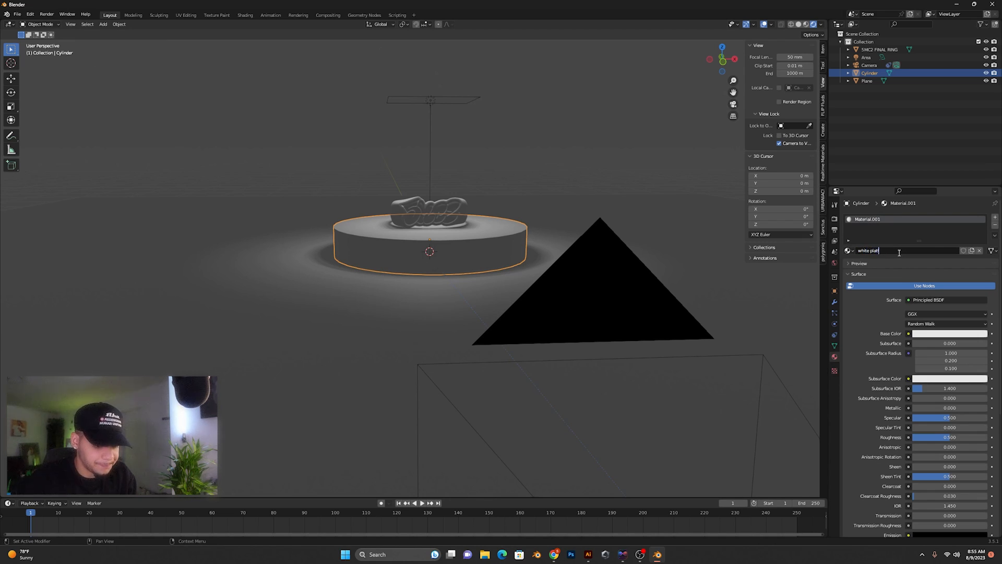
pyautogui.click(940, 335)
pyautogui.moveTo(981, 228); pyautogui.dragTo(982, 217)
# - Try a red base color on the platform material and undo it
pyautogui.click(950, 334)
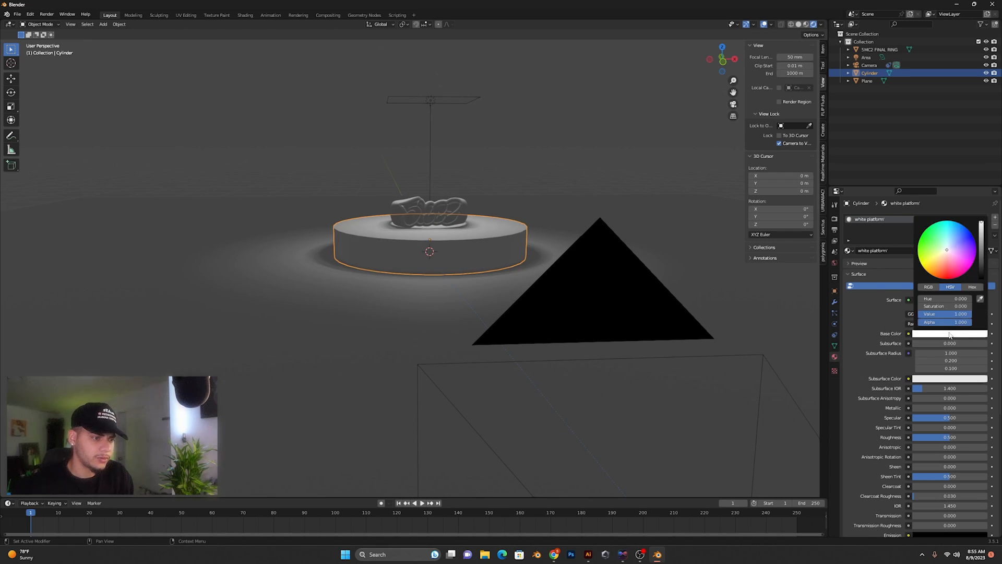
pyautogui.click(972, 255)
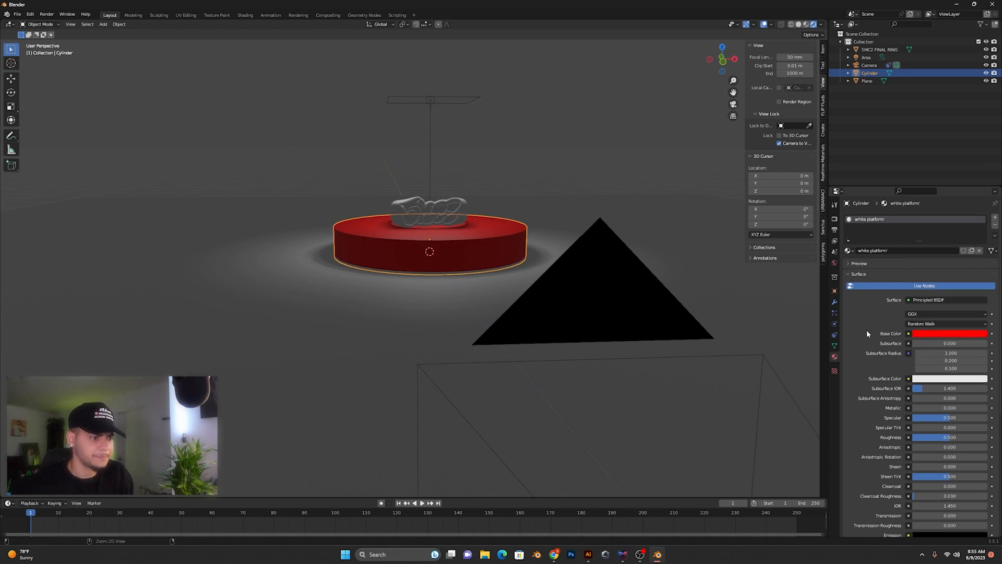
pyautogui.hotkey('ctrl', 'z')
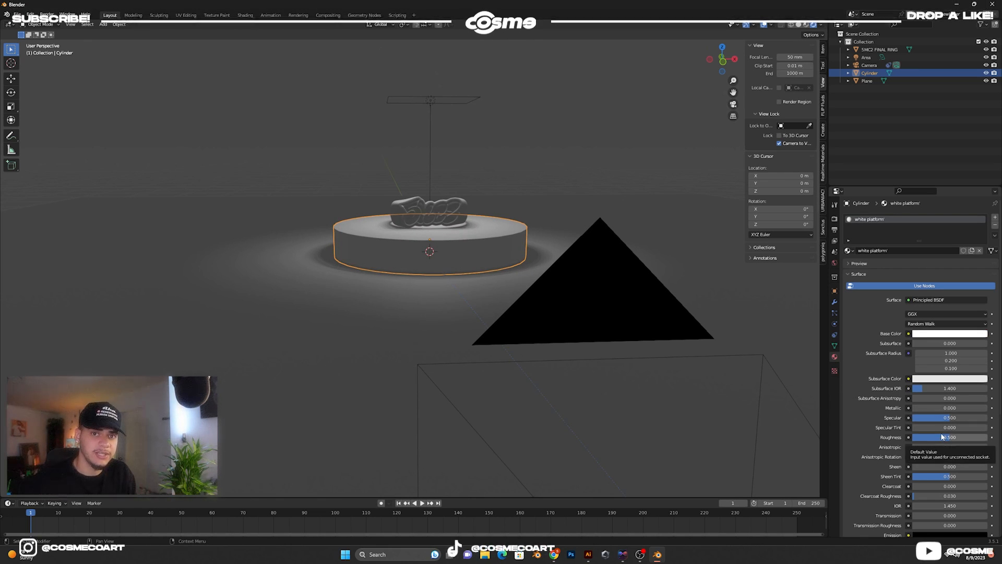
# - Set the platform material's roughness to 0 and check the surface up close
pyautogui.moveTo(942, 436); pyautogui.dragTo(898, 436)
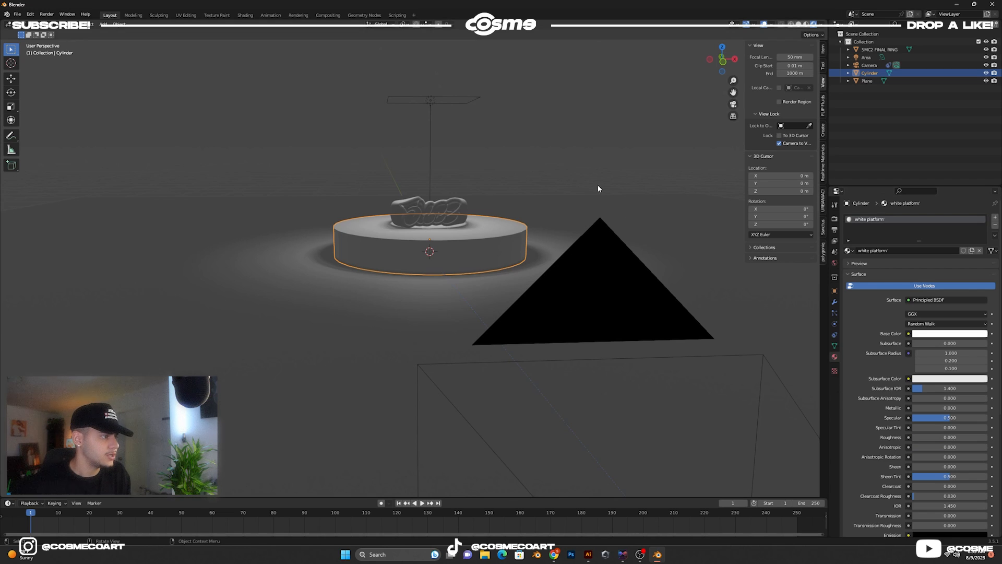
pyautogui.scroll(7, 491, 251)
pyautogui.scroll(-5, 488, 261)
# - Try out different metallic and transmission values on the platform material
pyautogui.moveTo(931, 407)
pyautogui.mouseDown()
pyautogui.moveTo(988, 410)
pyautogui.moveTo(921, 421)
pyautogui.mouseUp()
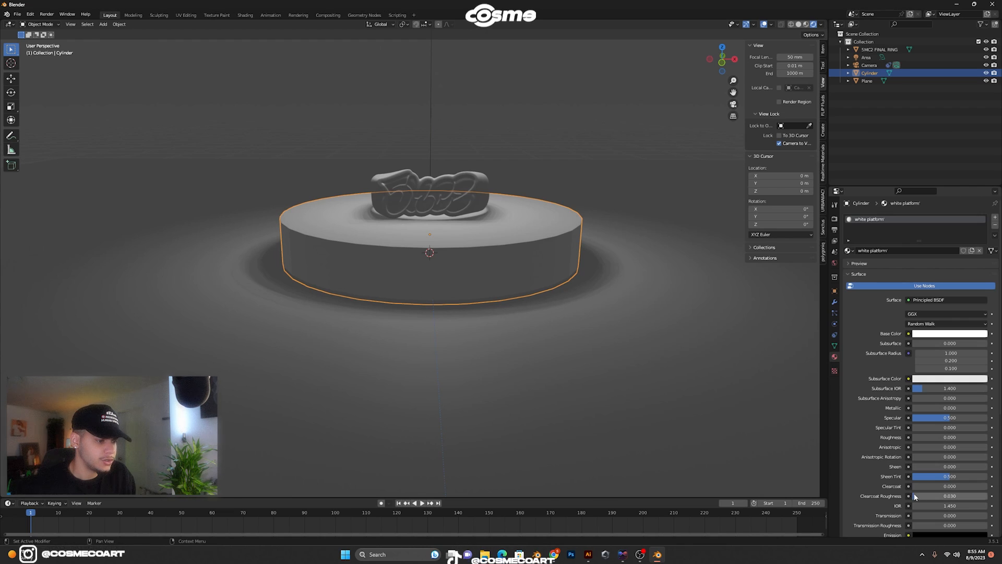
pyautogui.moveTo(919, 515); pyautogui.dragTo(993, 517)
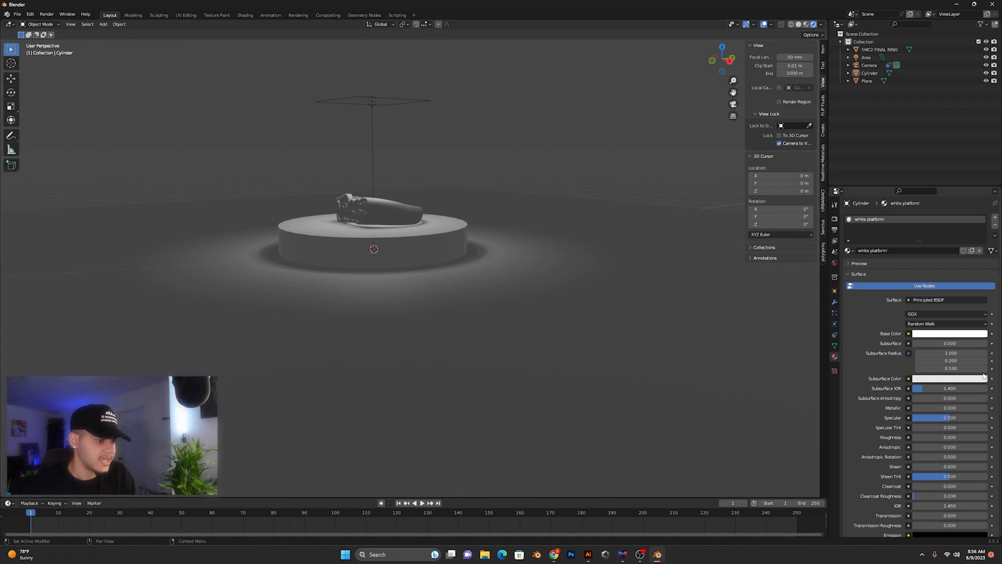
pyautogui.scroll(-6, 943, 410)
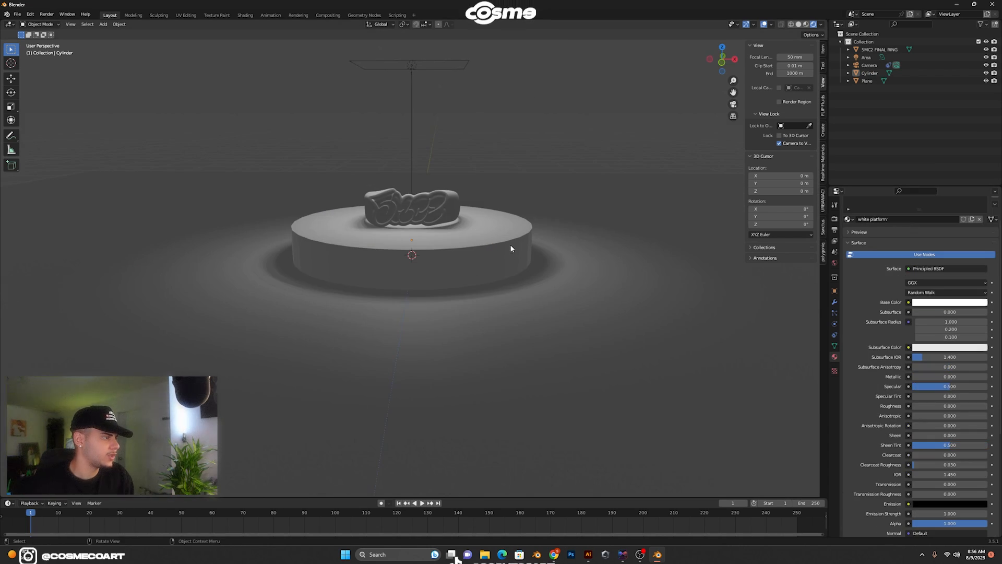
# - Enable Ambient Occlusion, Bloom and Screen Space Reflections in the Eevee render settings, and deselect the platform
pyautogui.click(509, 244)
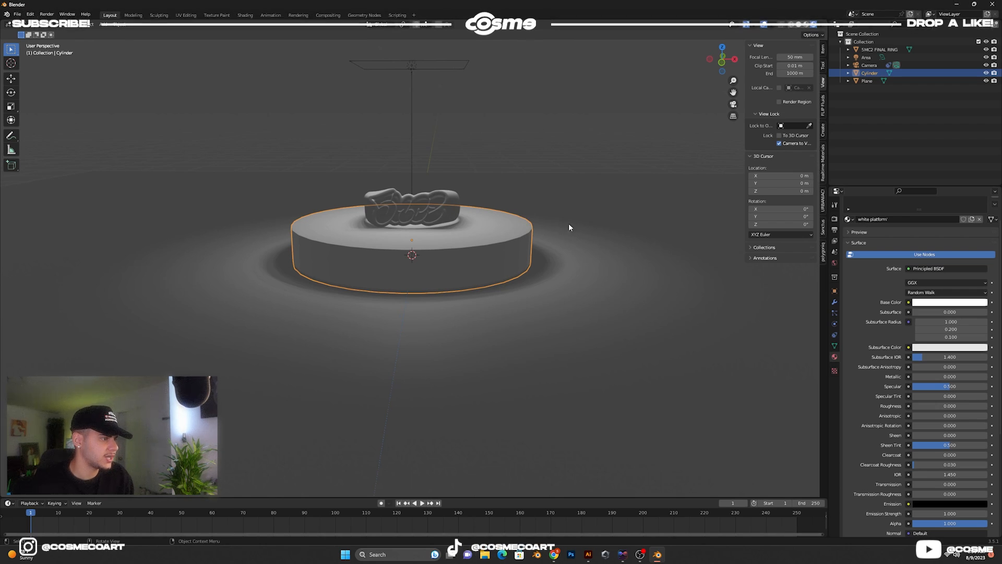
pyautogui.click(834, 219)
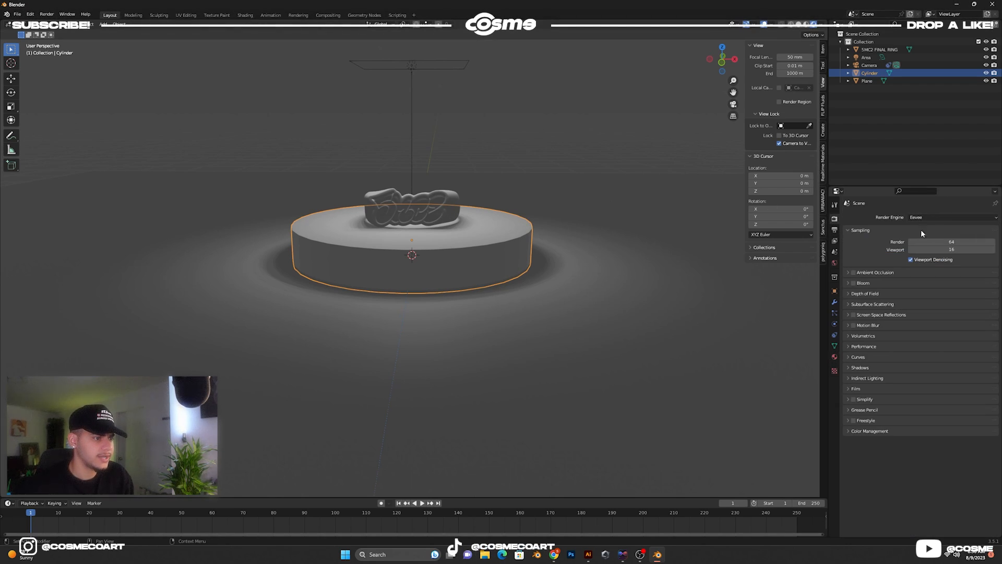
pyautogui.click(853, 273)
pyautogui.click(853, 283)
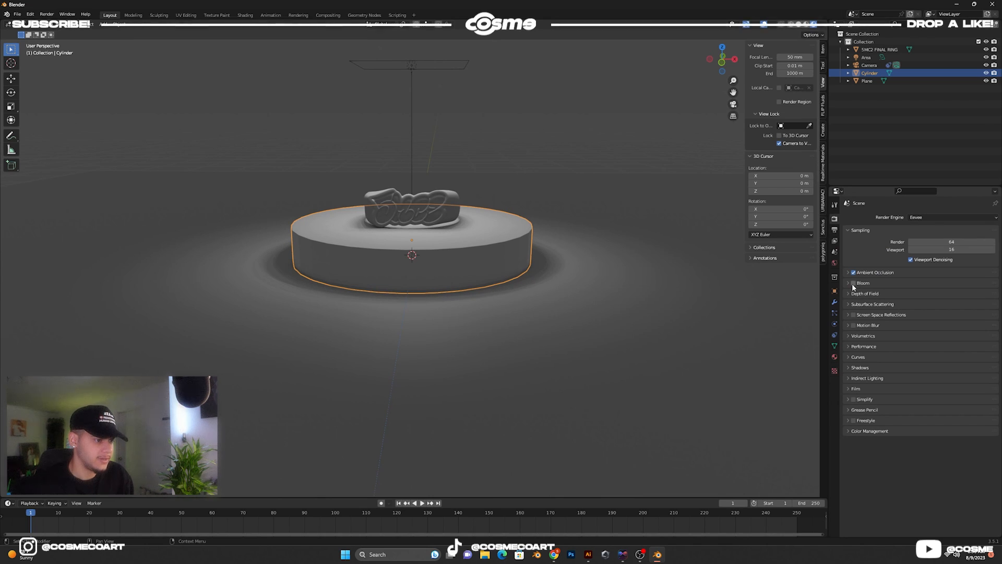
pyautogui.click(853, 314)
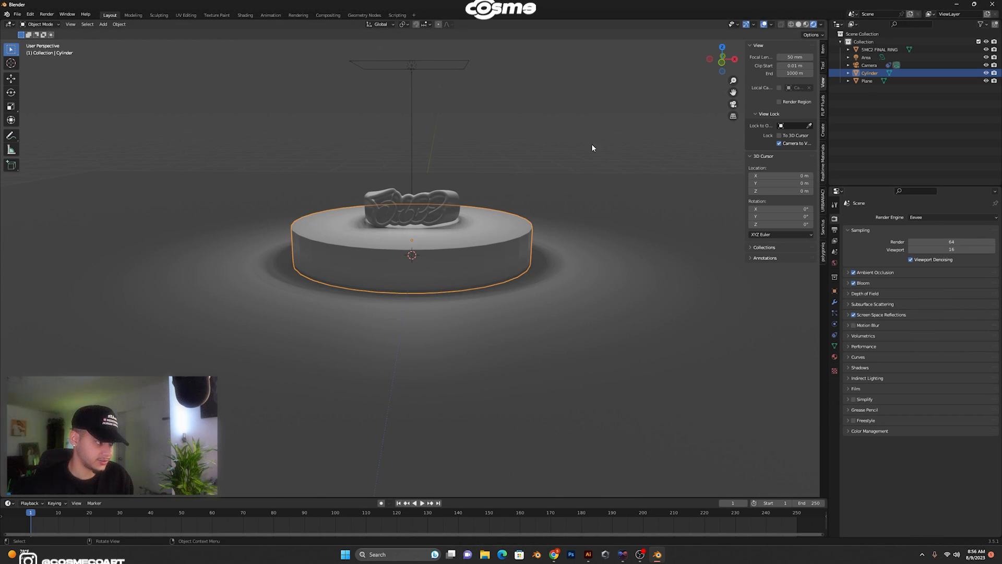
pyautogui.click(596, 147)
# - Create a new material named "wet floor" for the floor plane in the Shading workspace
pyautogui.scroll(-3, 590, 157)
pyautogui.moveTo(549, 179); pyautogui.dragTo(565, 195, button='middle')
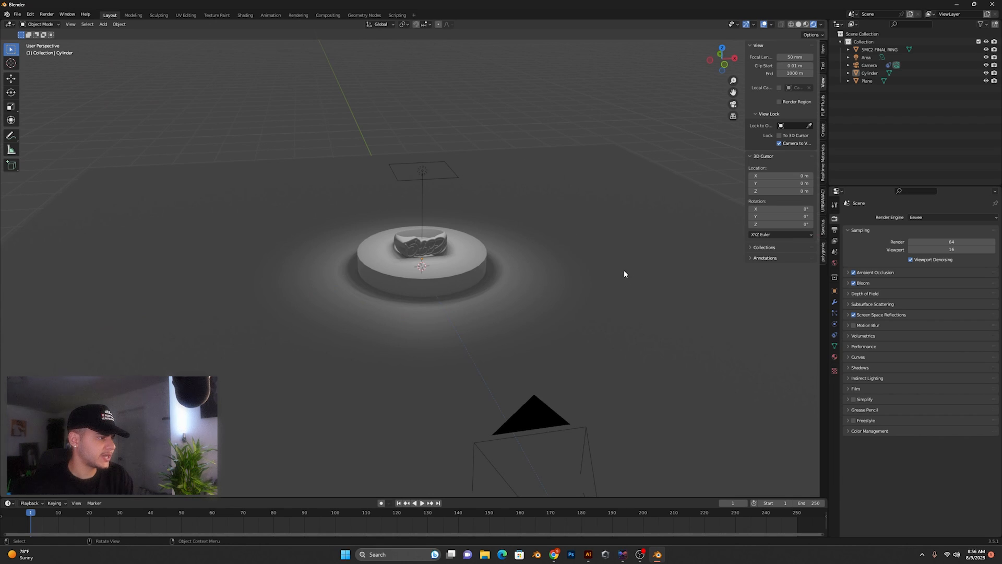
pyautogui.click(615, 238)
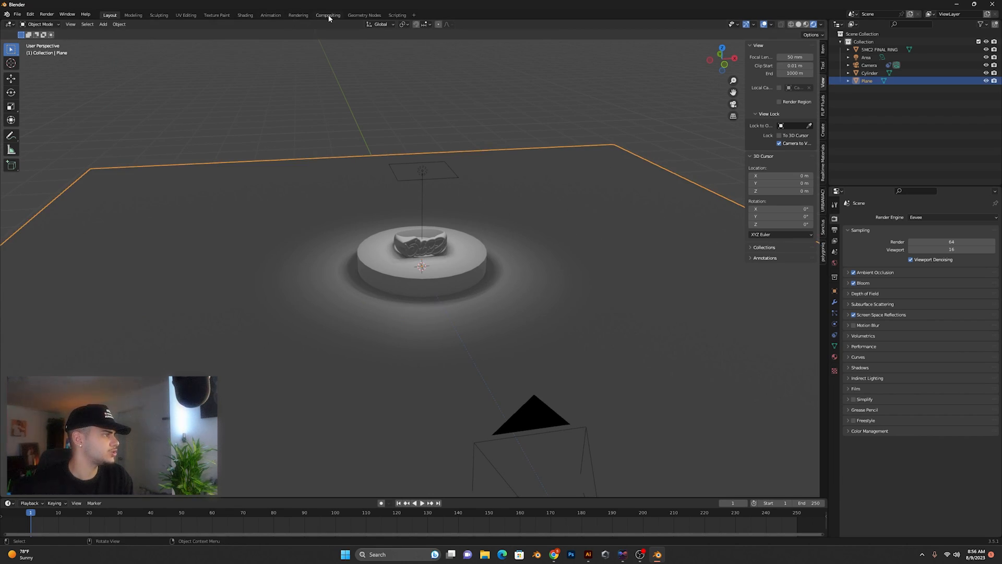
pyautogui.click(245, 15)
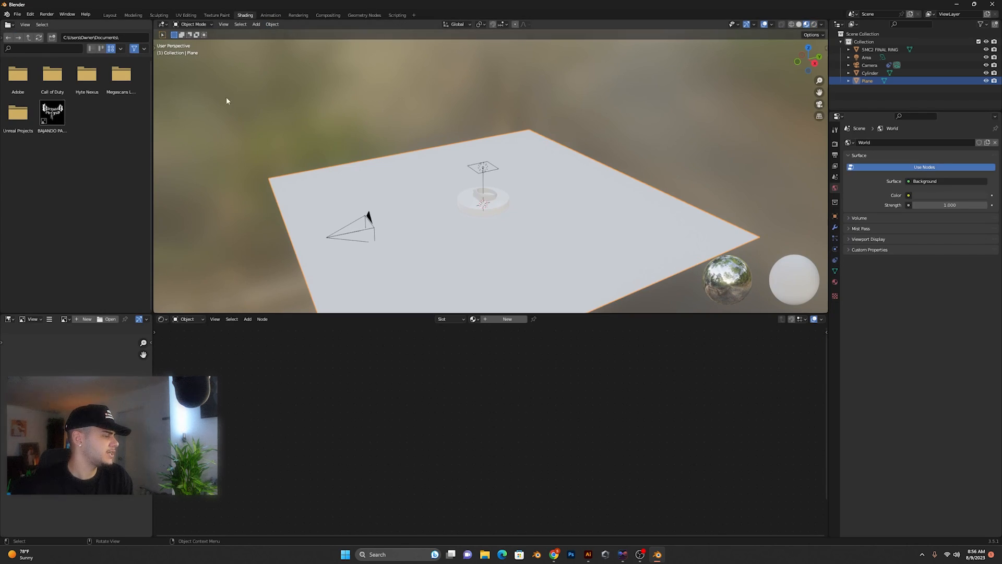
pyautogui.click(514, 321)
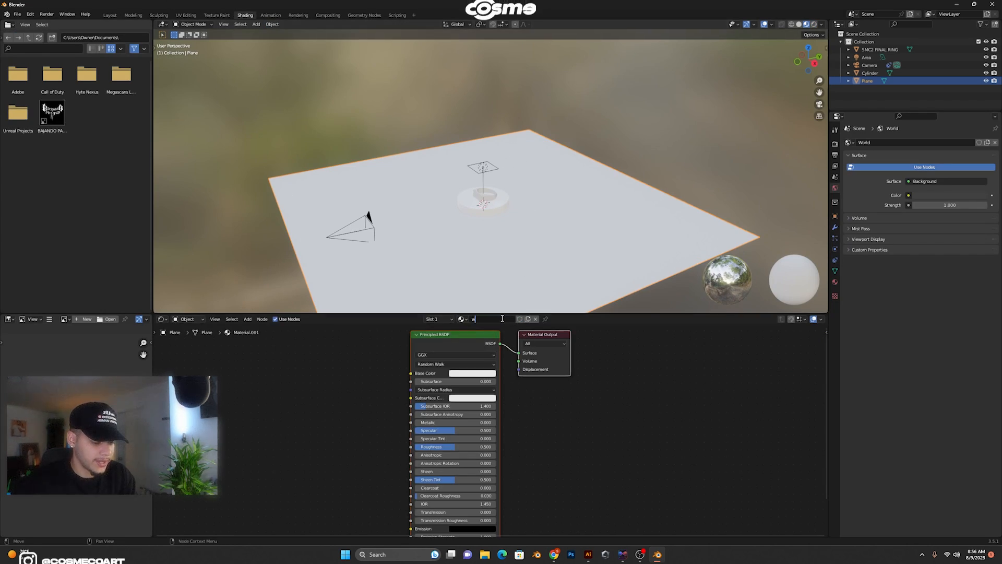
pyautogui.write('wet floor')
pyautogui.press('Return')
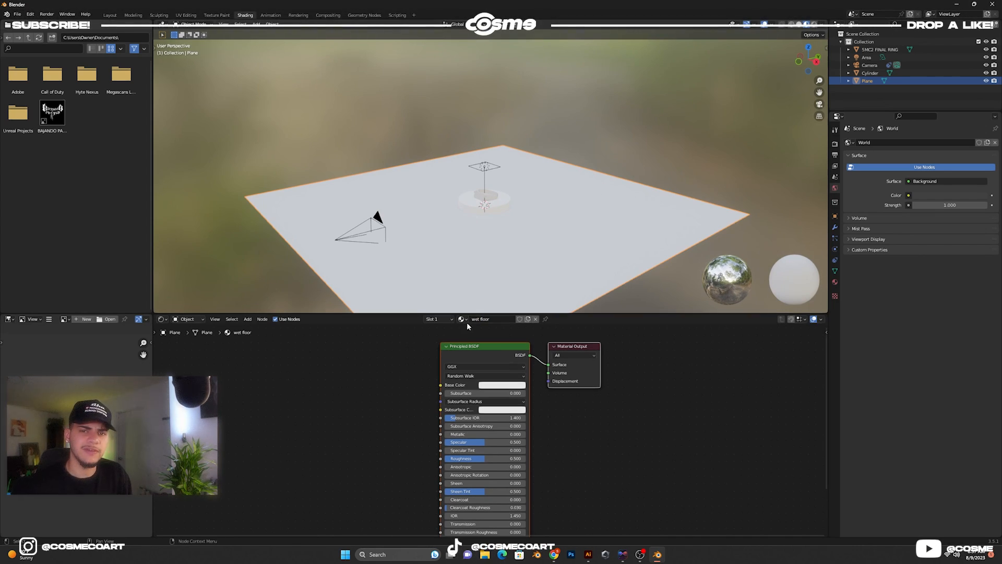
# - Add a ColorRamp node beside the Principled BSDF and connect its Color output to the Roughness input
pyautogui.click(415, 358)
pyautogui.moveTo(391, 361); pyautogui.dragTo(429, 365, button='middle')
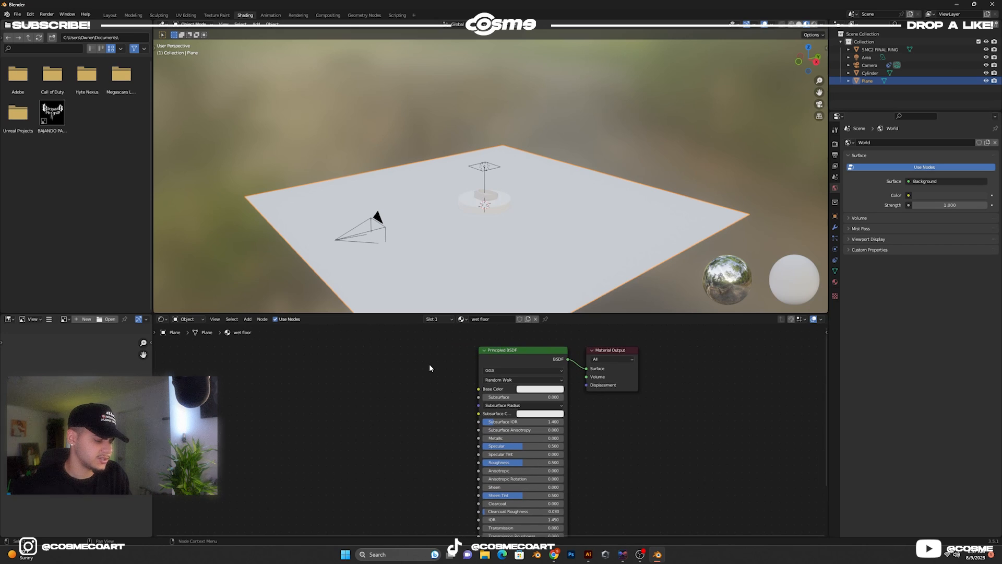
pyautogui.hotkey('shift', 'a')
pyautogui.write('color')
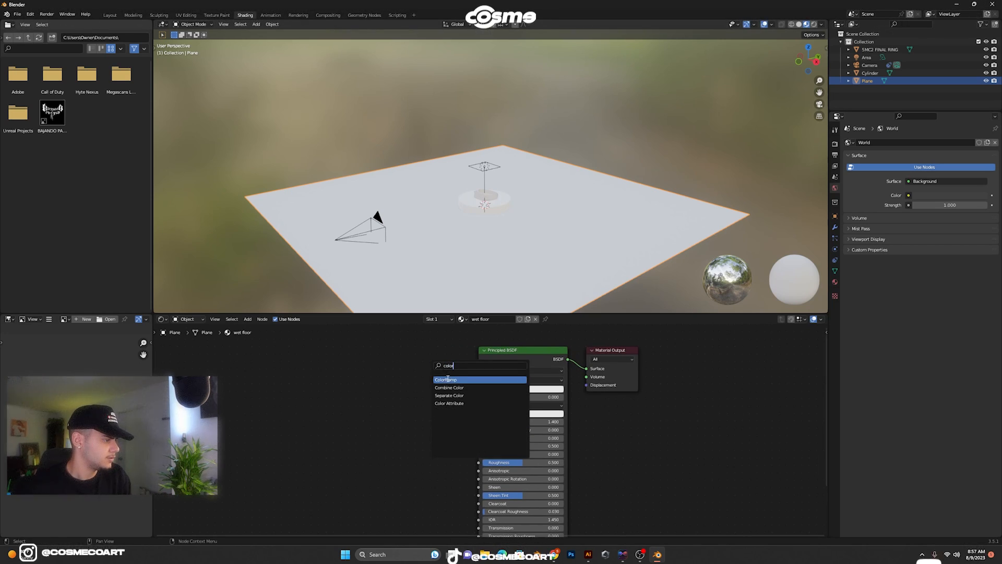
pyautogui.press('Return')
pyautogui.click(350, 385)
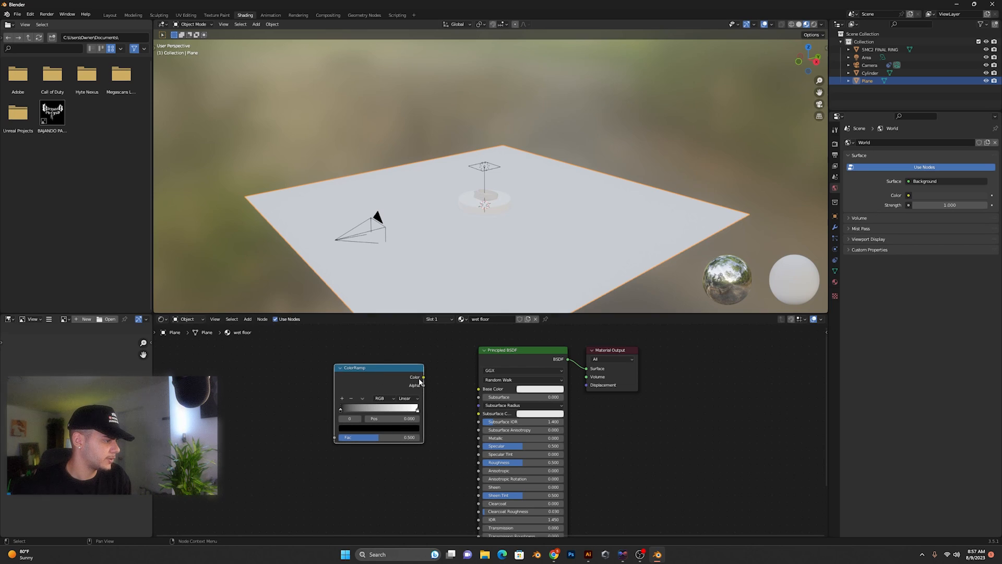
pyautogui.moveTo(424, 377); pyautogui.dragTo(441, 384)
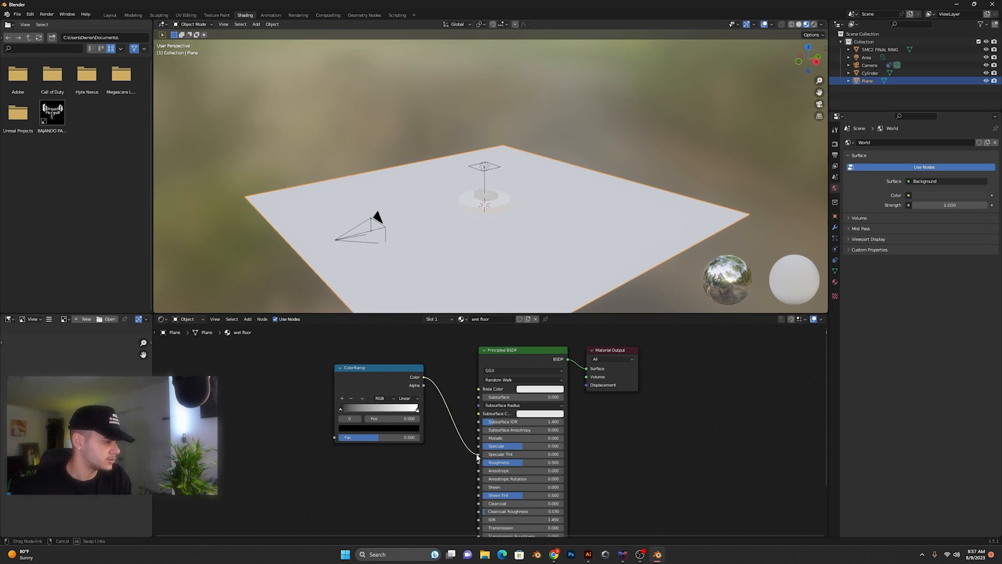
pyautogui.moveTo(478, 462); pyautogui.dragTo(478, 463)
# - Add a Noise Texture node before the ColorRamp and connect its Fac output to the ramp's Fac input
pyautogui.hotkey('shift', 'a')
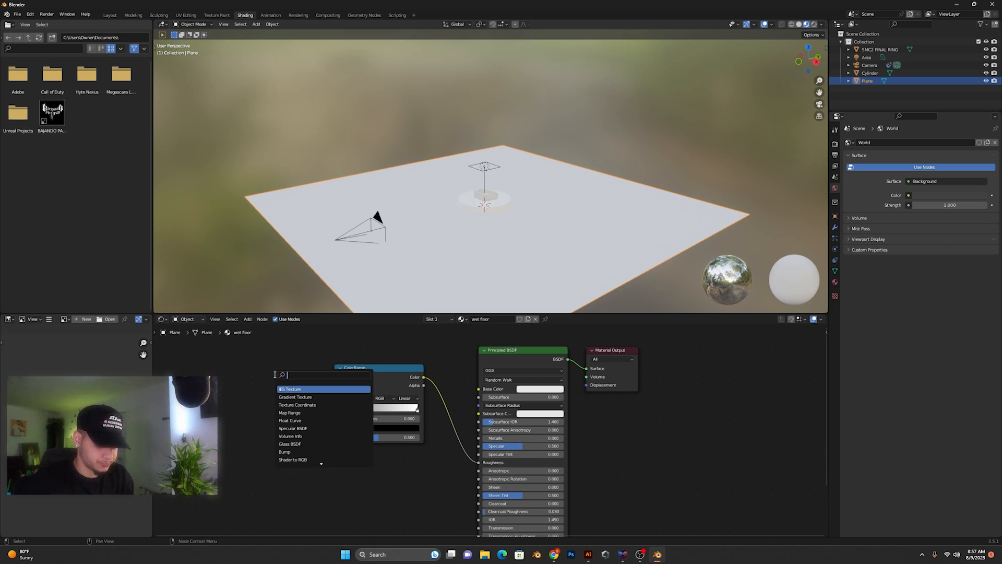
pyautogui.write('noise')
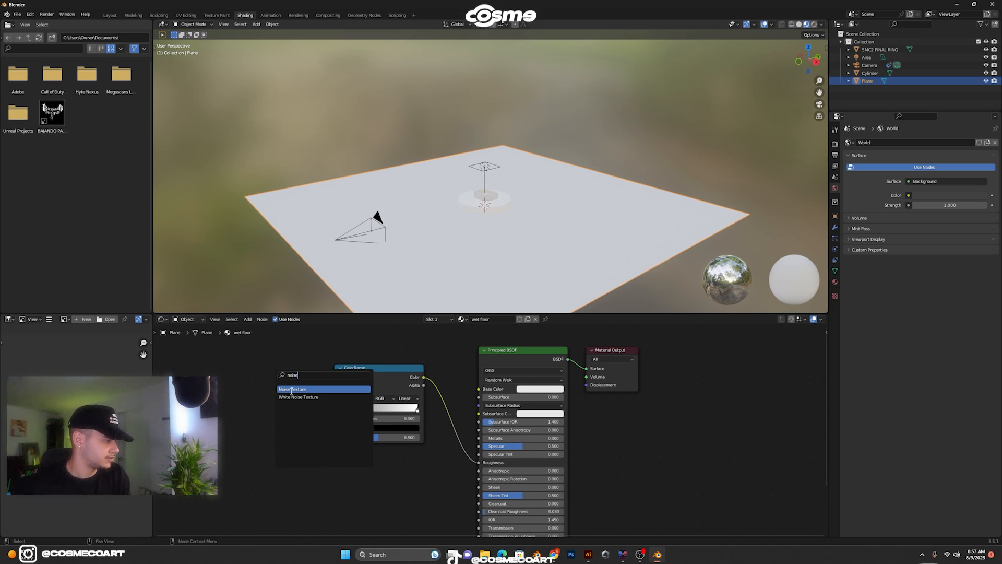
pyautogui.click(293, 389)
pyautogui.click(252, 387)
pyautogui.moveTo(287, 373); pyautogui.dragTo(342, 387)
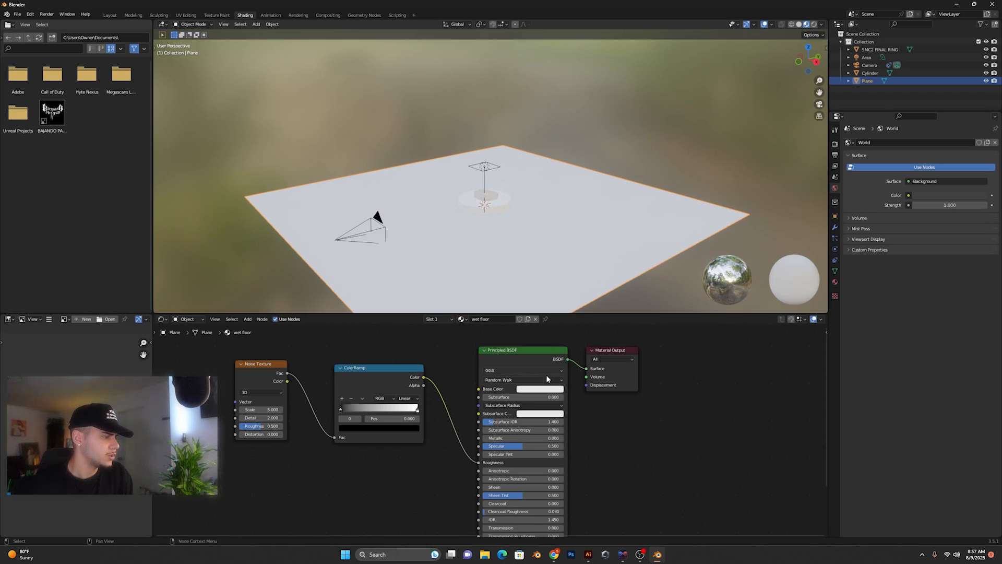
# - Set the wet floor material's base color to black and view the floor from a low angle
pyautogui.click(542, 390)
pyautogui.moveTo(584, 313); pyautogui.dragTo(583, 334)
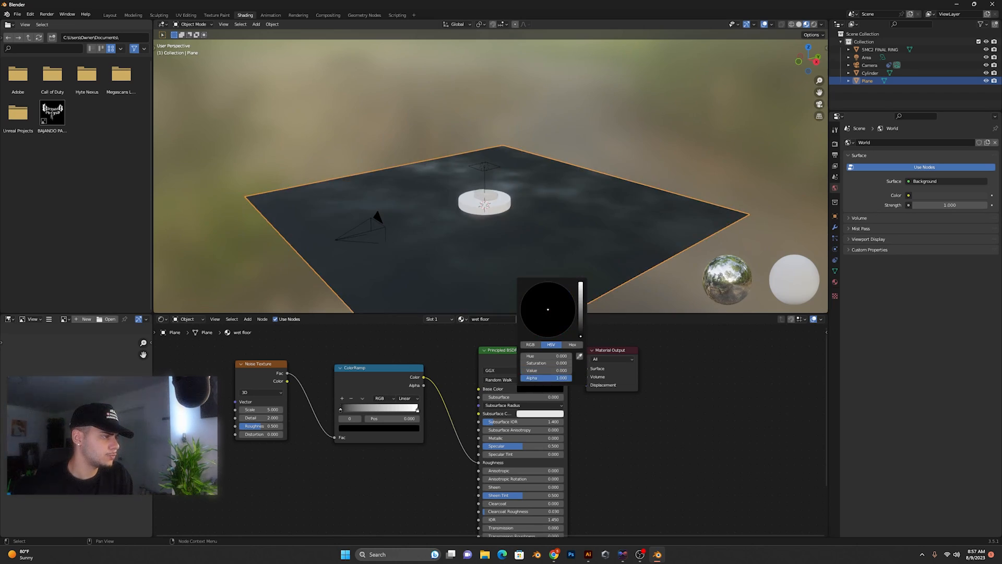
pyautogui.scroll(5, 539, 192)
pyautogui.moveTo(538, 193); pyautogui.dragTo(595, 172, button='middle')
# - Tighten the ColorRamp to a sharp white-to-black transition near 0.47, and set the Noise Texture's Detail to 4.9 and Roughness to 0.467
pyautogui.moveTo(342, 412); pyautogui.dragTo(369, 415)
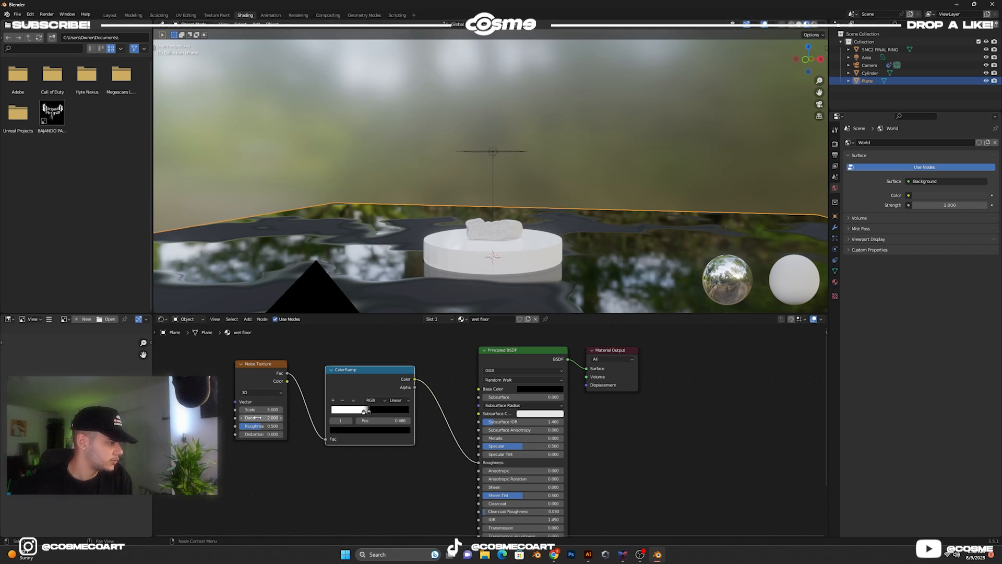
pyautogui.moveTo(257, 418); pyautogui.dragTo(271, 418)
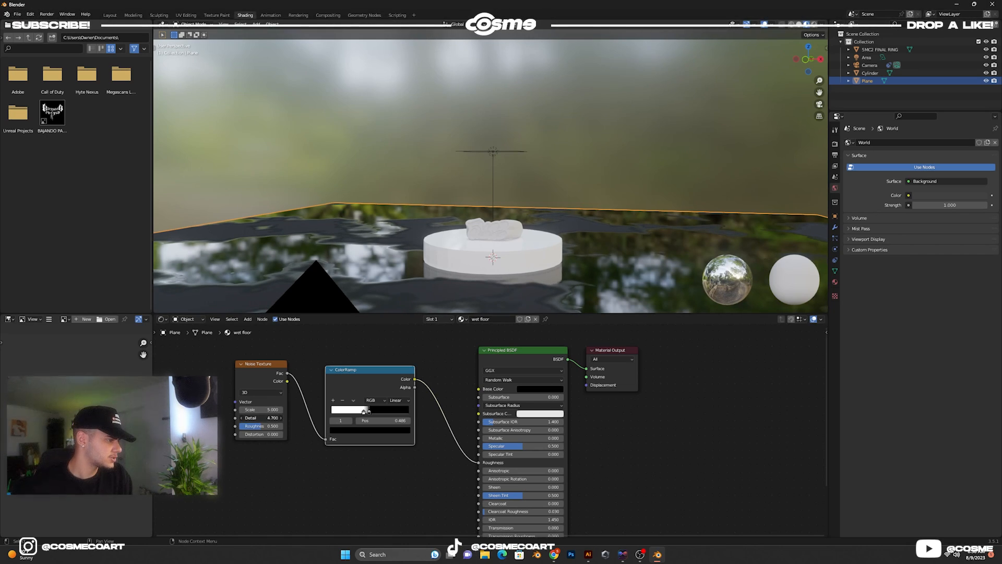
pyautogui.moveTo(261, 426); pyautogui.dragTo(255, 426)
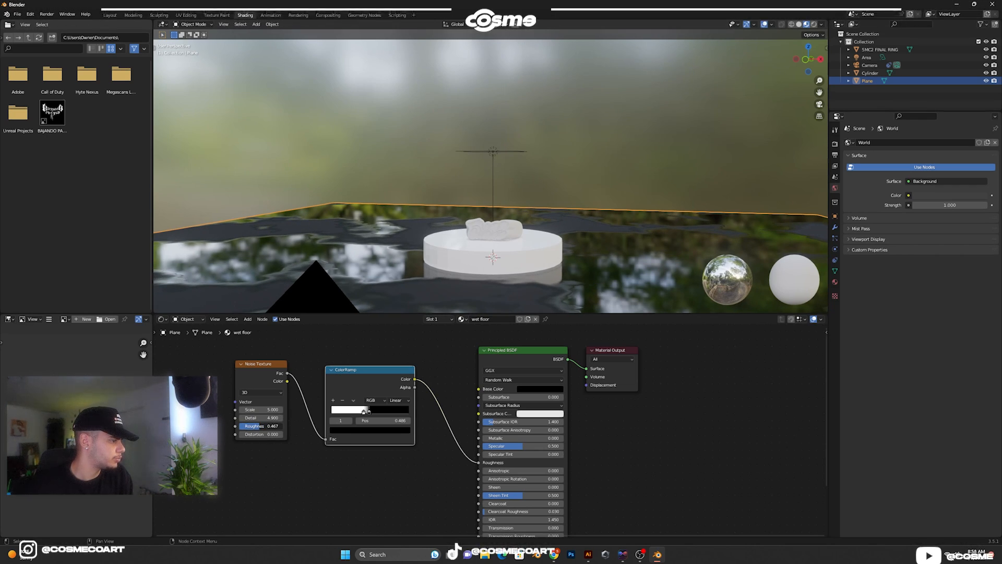
pyautogui.click(385, 172)
# - Return to the Layout workspace and inspect the wet floor material around the platform in the rendered view
pyautogui.click(110, 15)
pyautogui.moveTo(340, 231); pyautogui.dragTo(304, 215, button='middle')
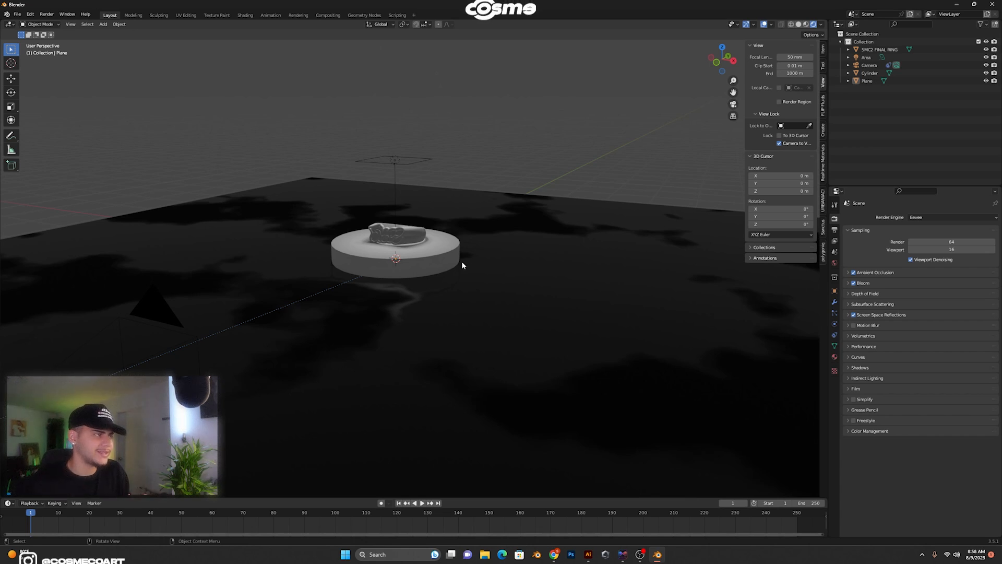
pyautogui.click(247, 15)
pyautogui.click(110, 15)
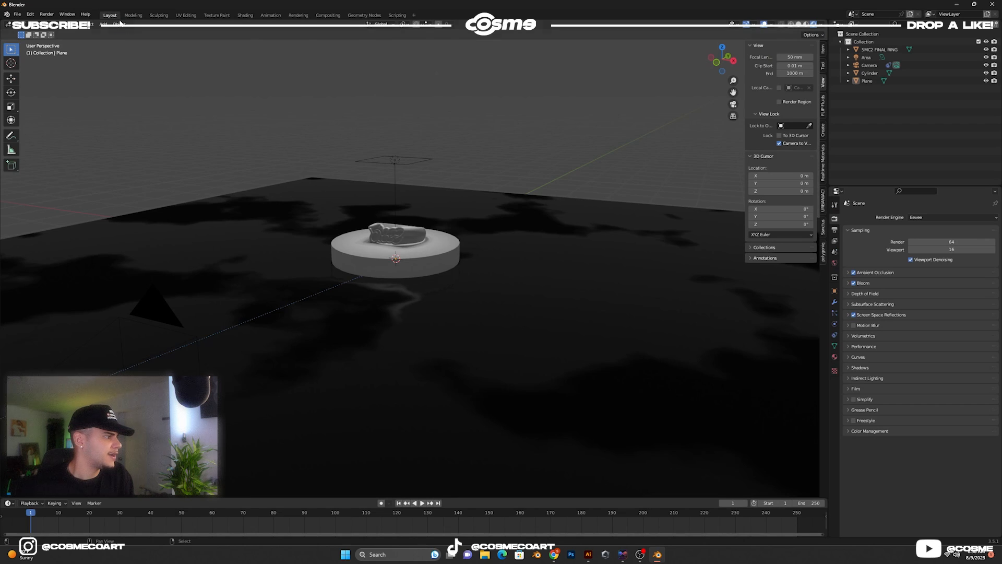
pyautogui.moveTo(464, 275); pyautogui.dragTo(472, 271, button='middle')
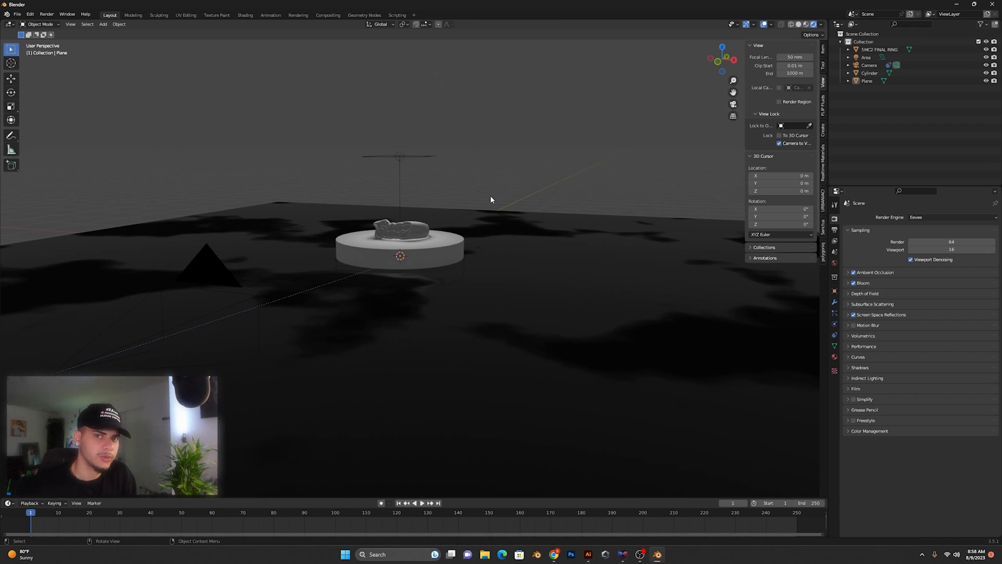
# - Select the ring, open the Shading workspace and give the ring a new material named metal
pyautogui.click(447, 248)
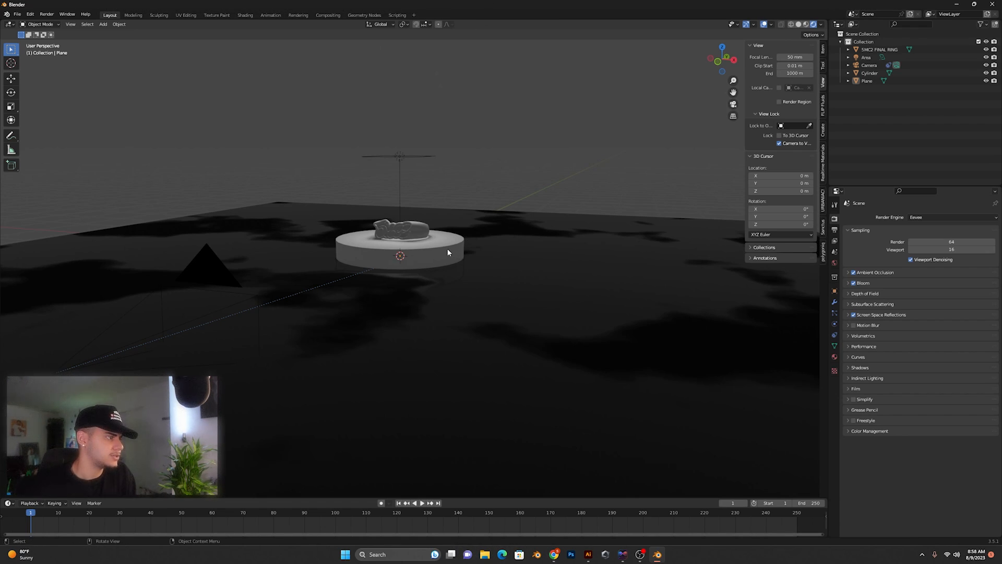
pyautogui.click(520, 179)
pyautogui.click(410, 228)
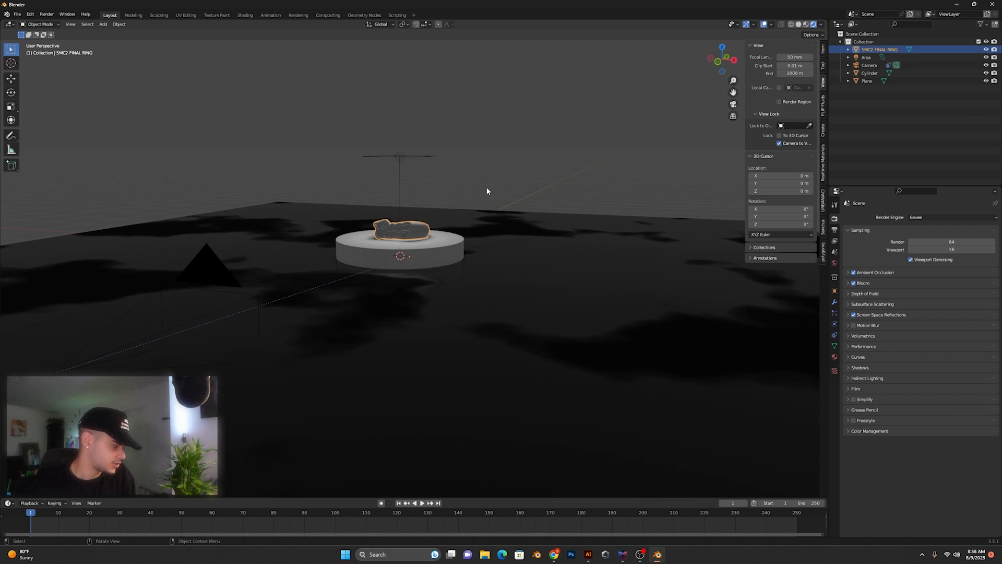
pyautogui.click(446, 197)
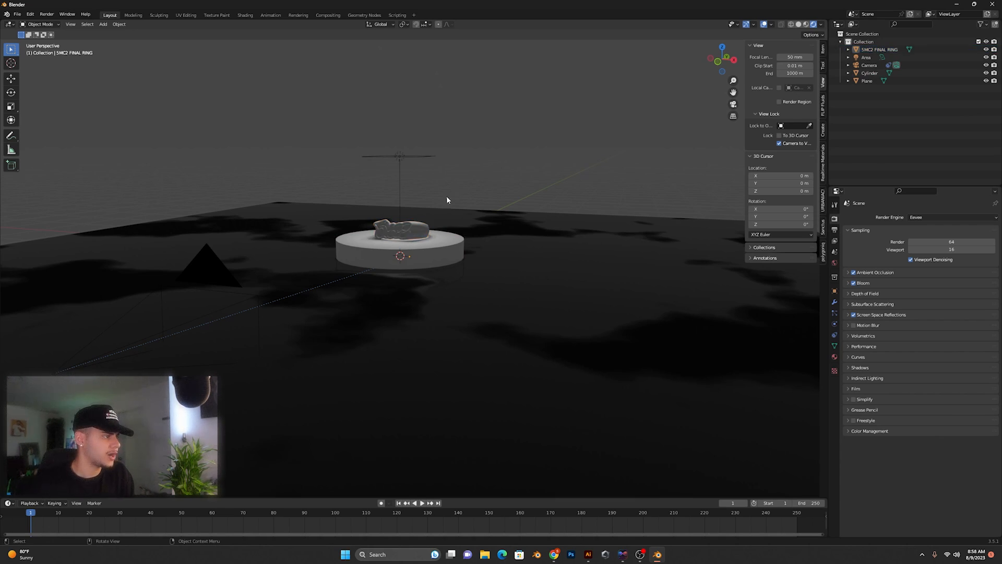
pyautogui.click(418, 230)
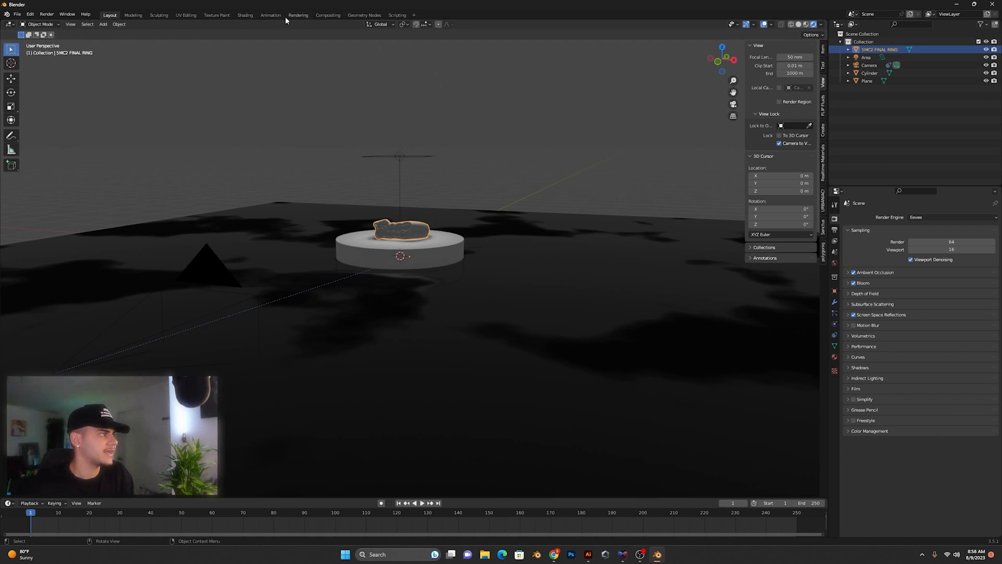
pyautogui.click(245, 15)
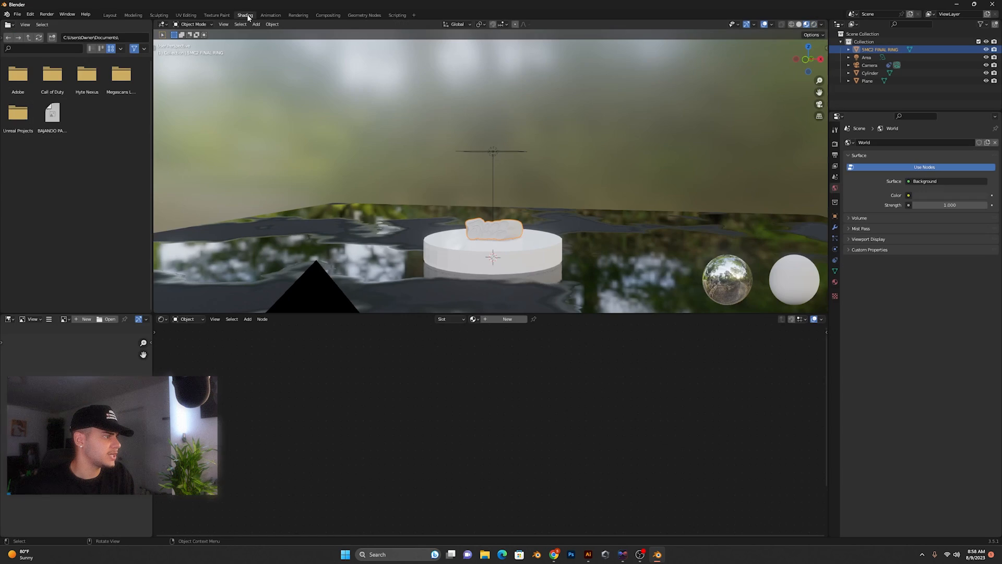
pyautogui.click(506, 320)
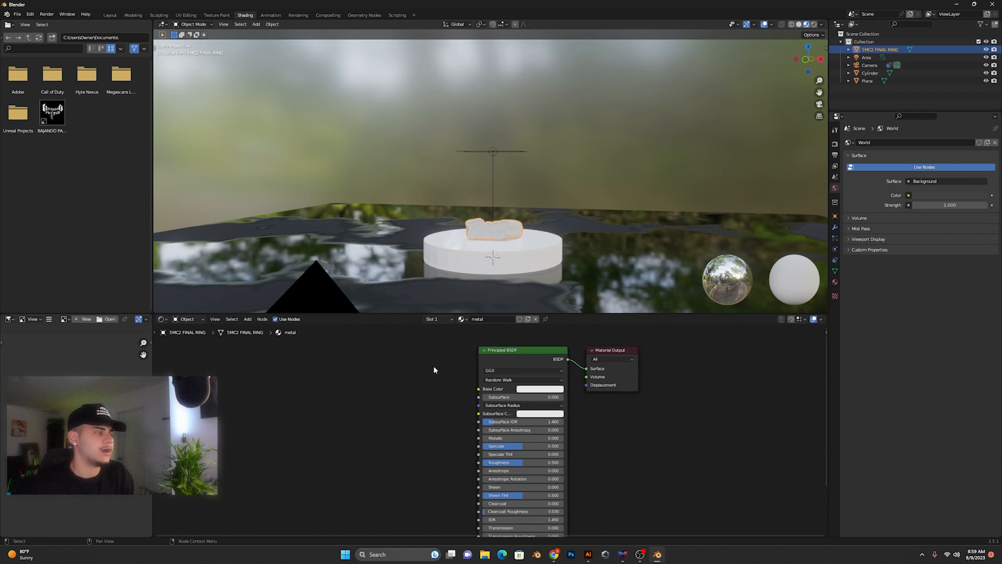
# - Load the TexturesCom_Metal_StainlessClean_4K normal, metallic, roughness and albedo maps from Downloads onto the Principled BSDF with Principled Texture Setup
pyautogui.scroll(-2, 434, 365)
pyautogui.scroll(-2, 454, 376)
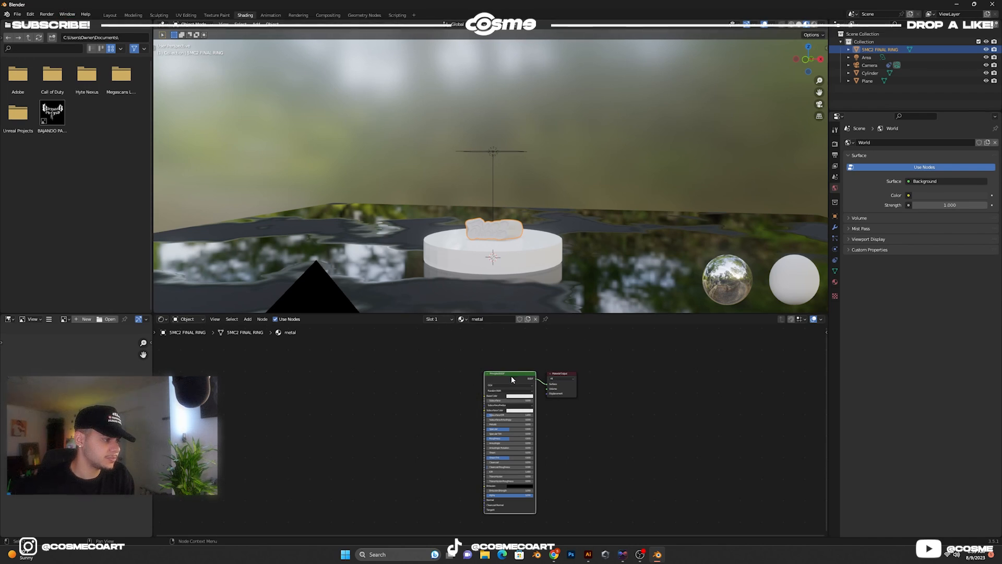
pyautogui.scroll(4, 512, 375)
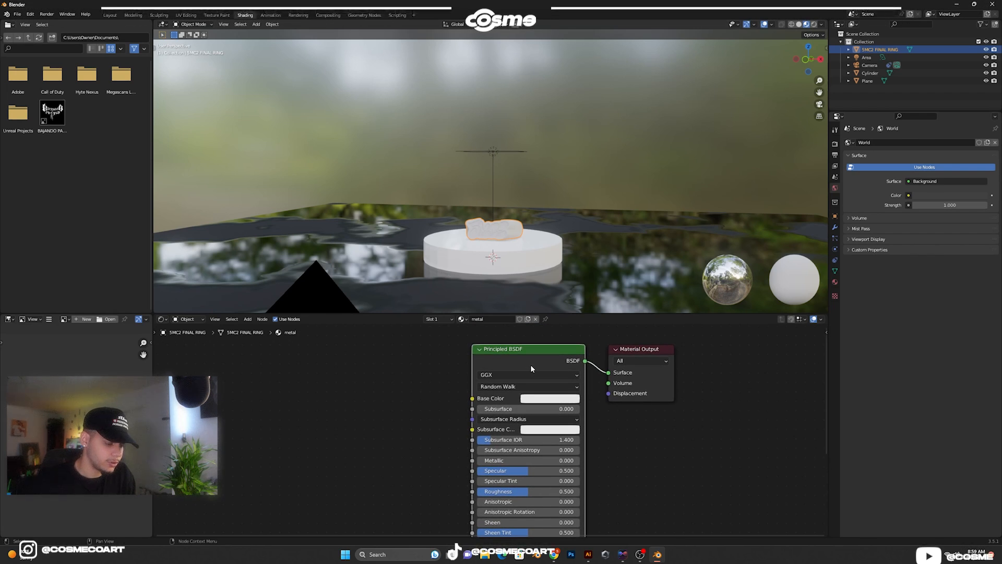
pyautogui.hotkey('ctrl', 'shift', 't')
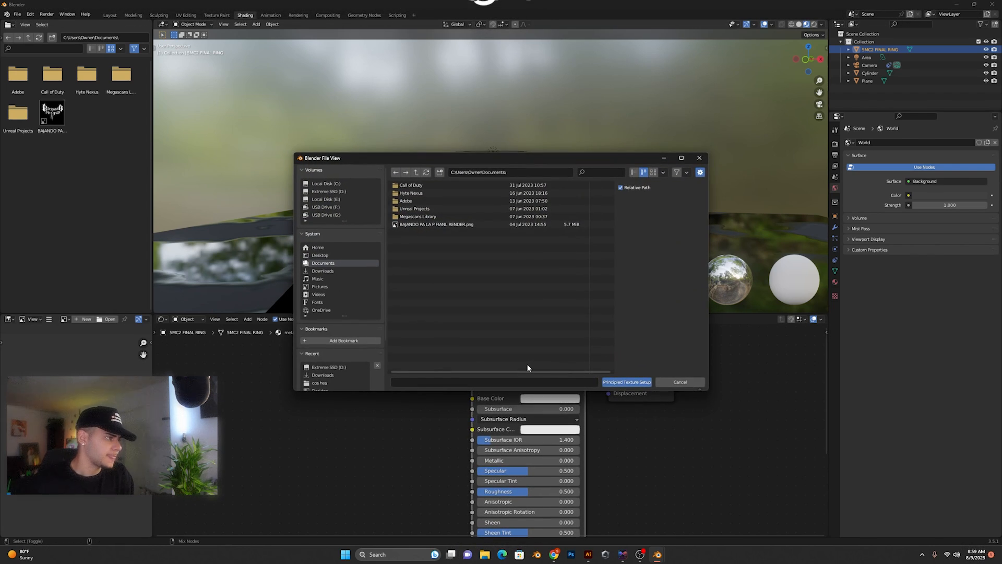
pyautogui.scroll(-1, 351, 257)
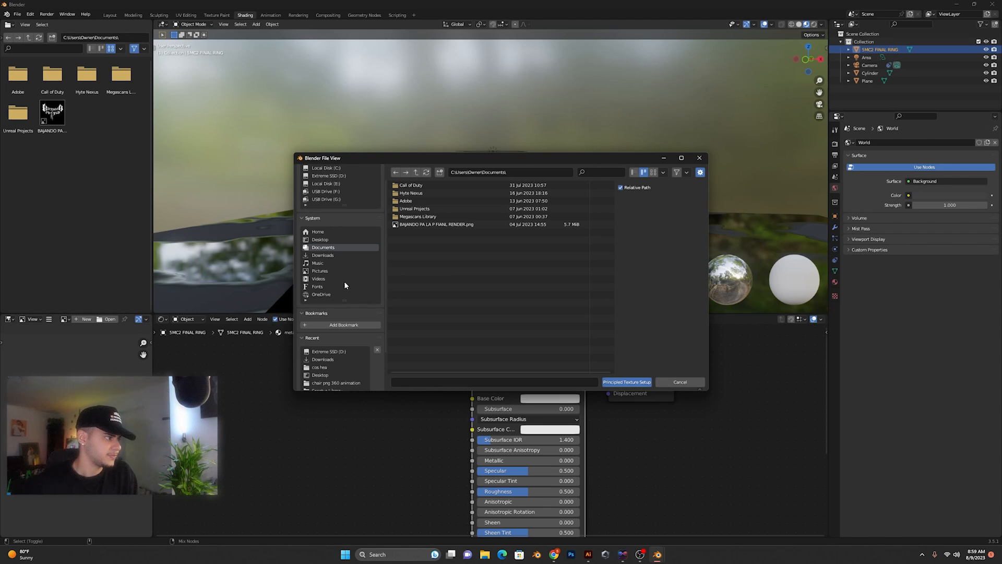
pyautogui.click(322, 255)
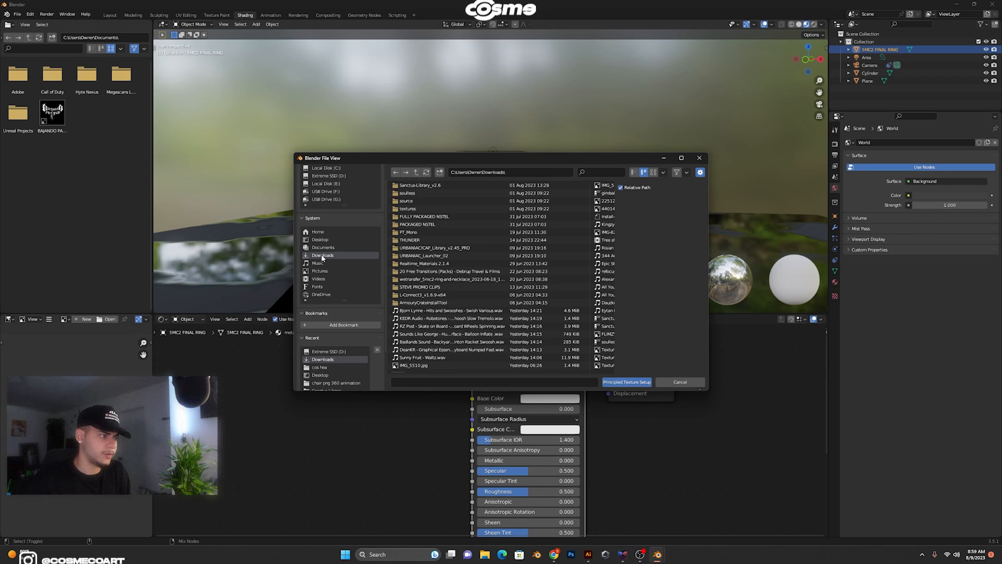
pyautogui.scroll(-5, 456, 279)
pyautogui.scroll(-5, 461, 280)
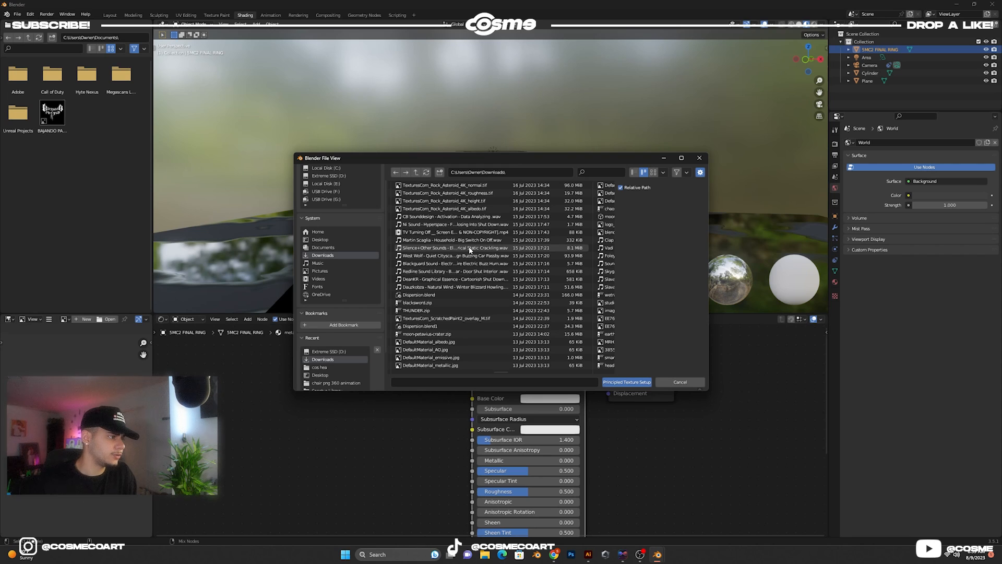
pyautogui.scroll(-8, 470, 250)
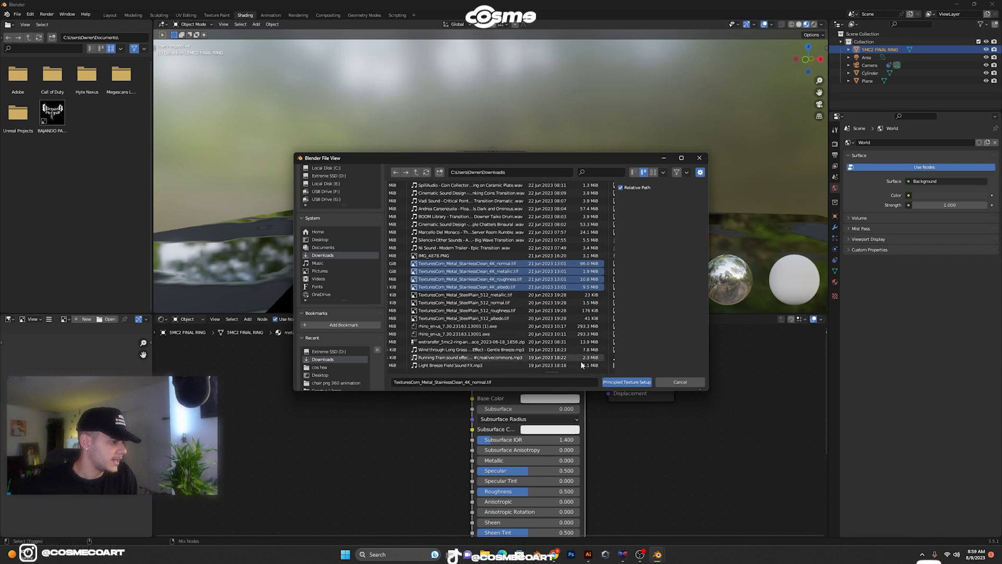
pyautogui.click(622, 385)
# - Inspect the metal texture on the ring up close, and return to the Layout workspace to check the shot through the camera
pyautogui.scroll(-2, 386, 389)
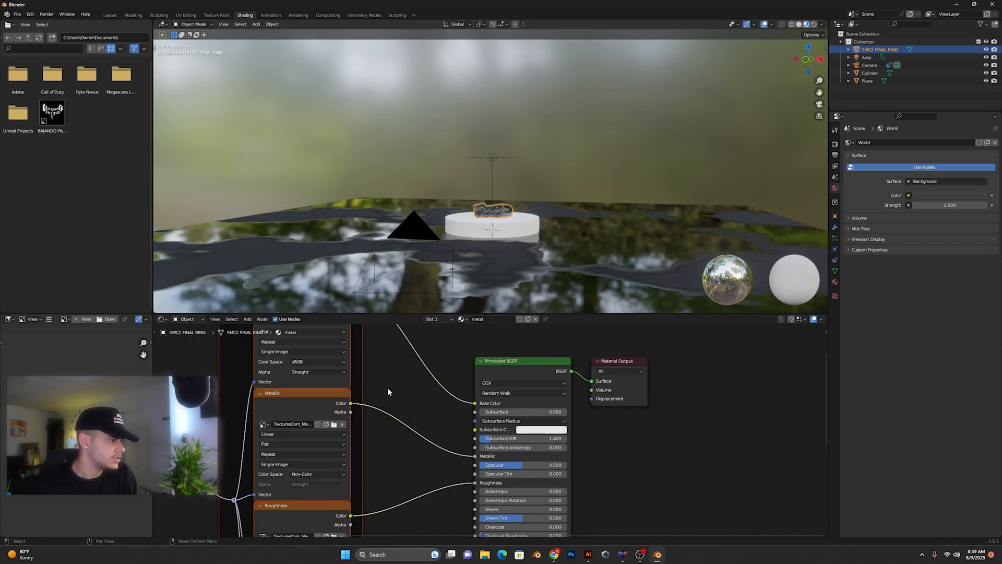
pyautogui.scroll(7, 529, 268)
pyautogui.keyDown('shift'); pyautogui.moveTo(529, 270); pyautogui.dragTo(577, 237, button='middle'); pyautogui.keyUp('shift')
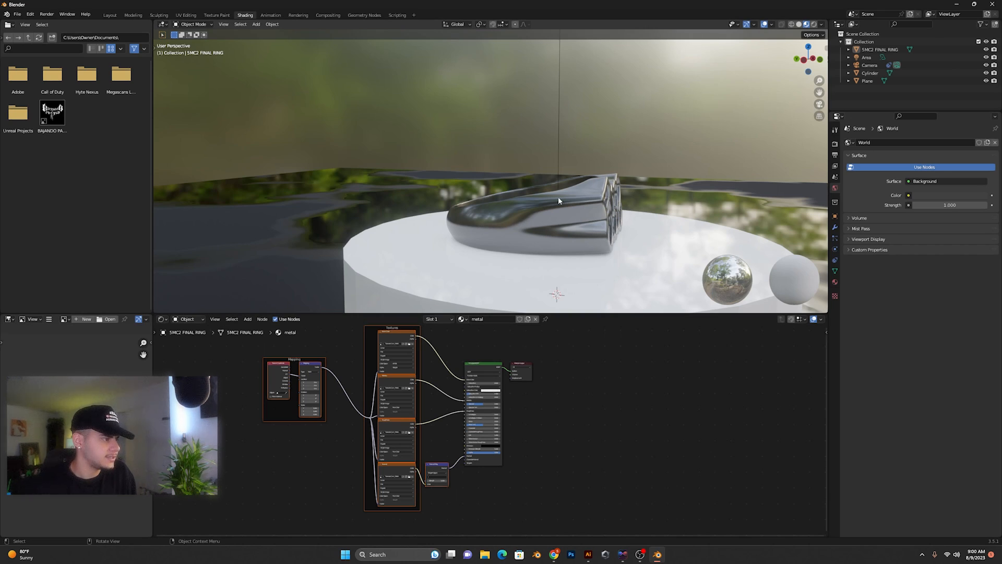
pyautogui.click(110, 15)
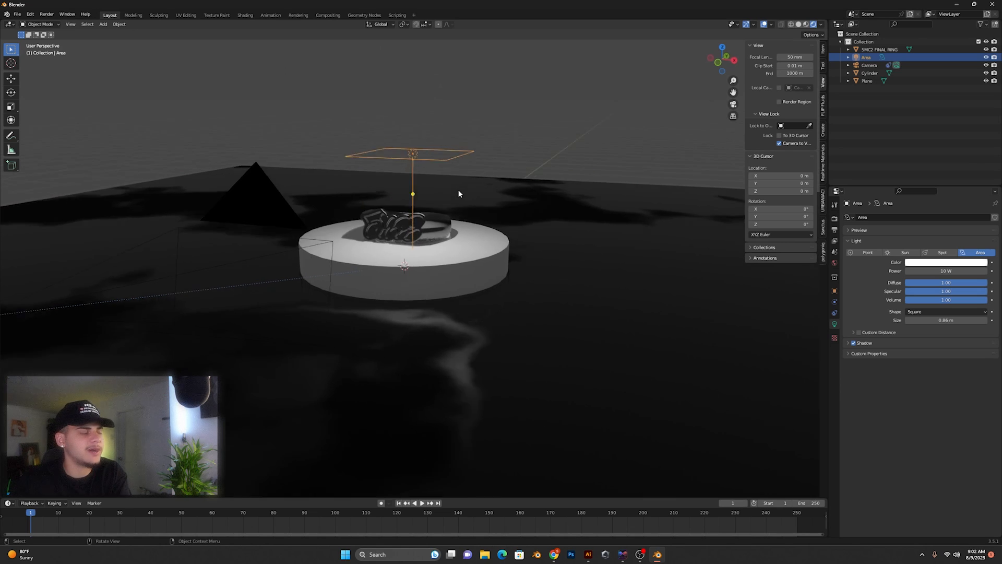
pyautogui.press('KP_0')
pyautogui.moveTo(458, 197)
pyautogui.mouseDown(button='middle')
pyautogui.moveTo(456, 206)
pyautogui.moveTo(458, 194)
pyautogui.mouseUp(button='middle')
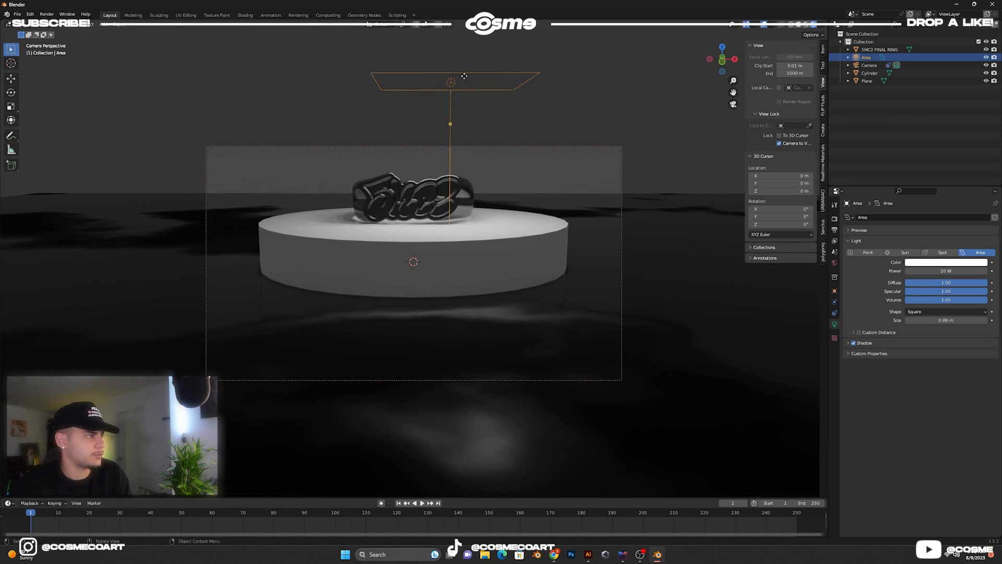
pyautogui.press('KP_0')
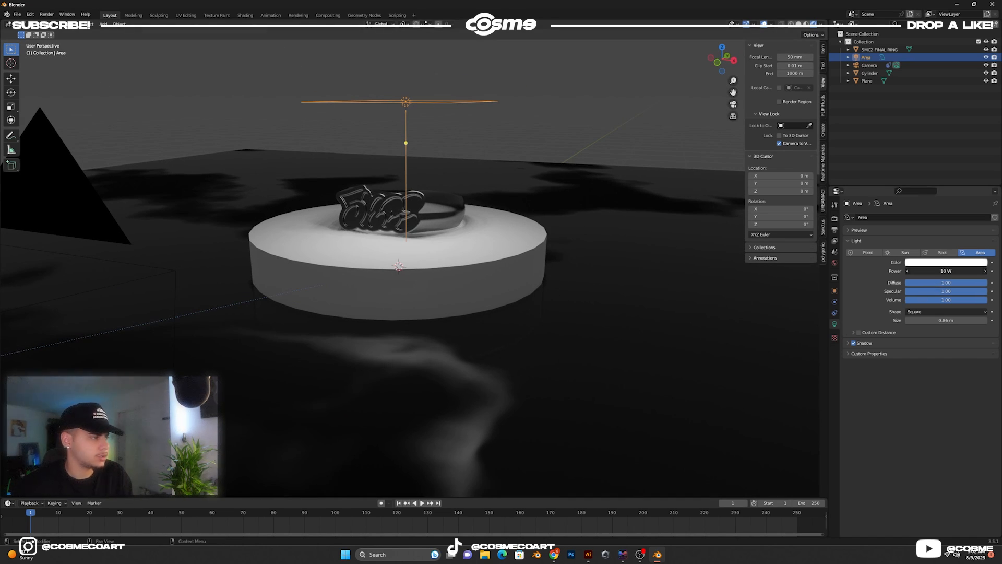
# - Try a power of 50 W on the area light above the ring
pyautogui.moveTo(950, 270); pyautogui.dragTo(968, 271)
pyautogui.hotkey('ctrl', 'z')
pyautogui.click(949, 271)
pyautogui.write('50')
pyautogui.press('Return')
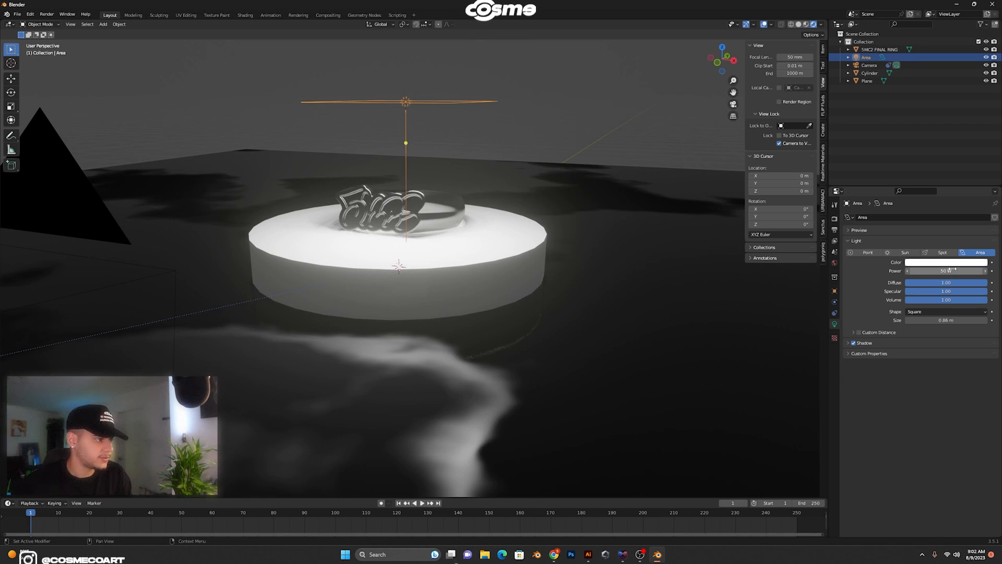
# - Set the overhead area light's power to 25 W
pyautogui.click(947, 269)
pyautogui.write('2')
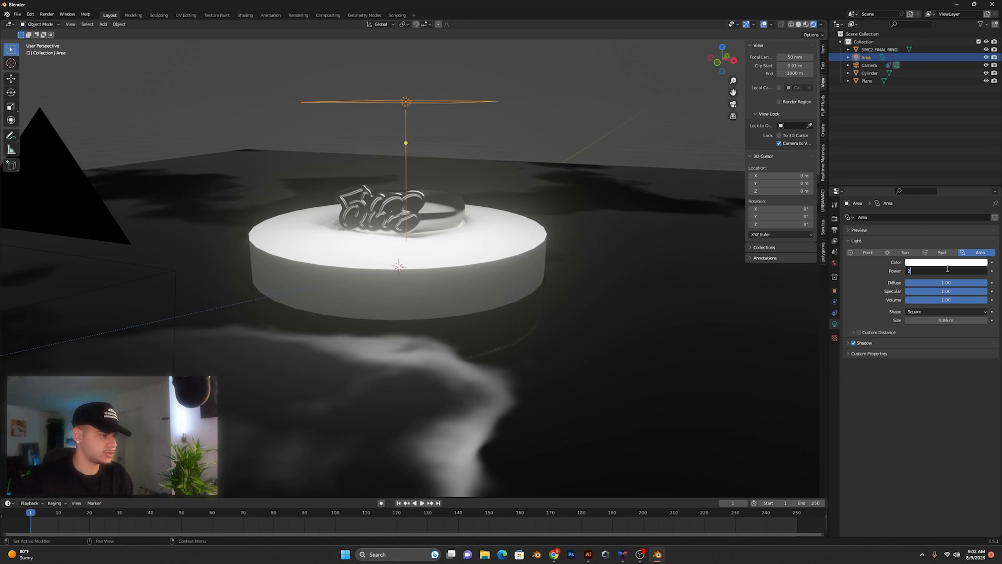
pyautogui.write('5')
pyautogui.press('Return')
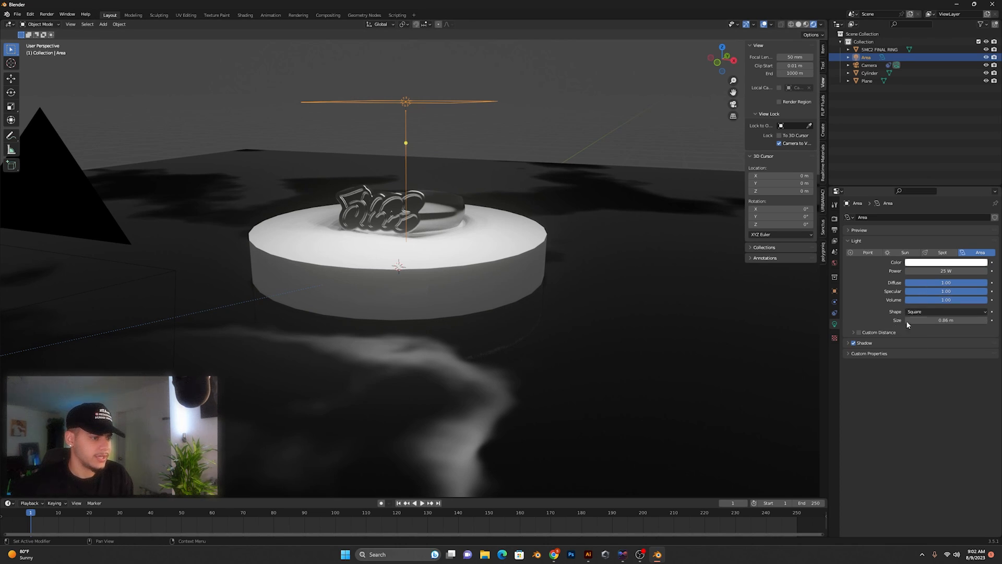
# - Change the area light's shape to Disk and reduce its size to 0.41 m
pyautogui.click(928, 312)
pyautogui.click(927, 338)
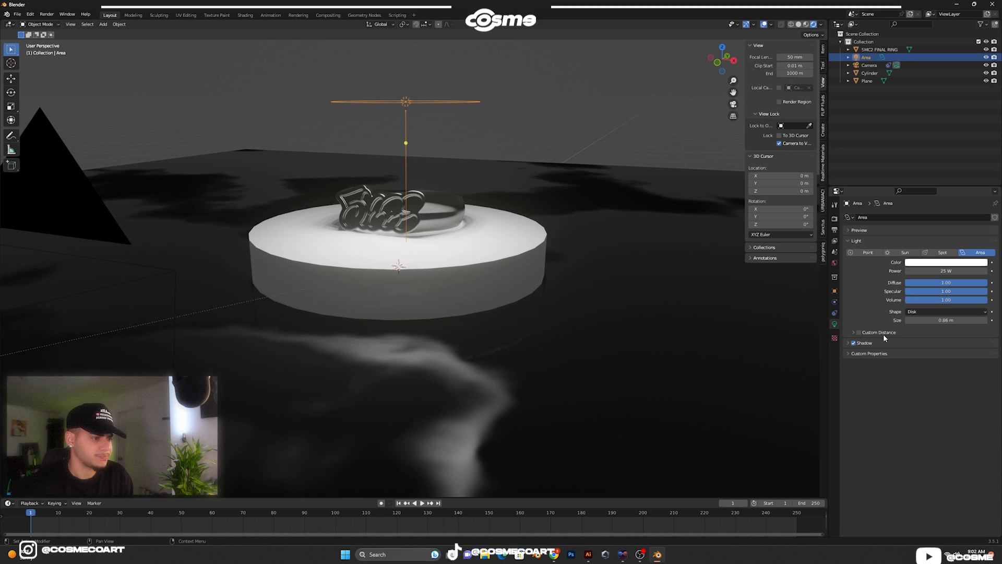
pyautogui.moveTo(924, 320); pyautogui.dragTo(886, 320)
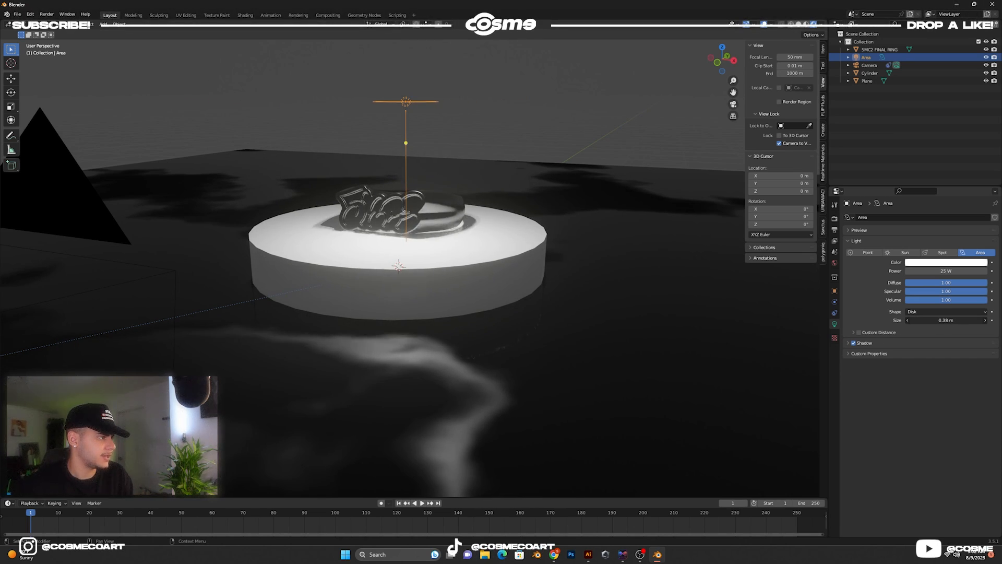
pyautogui.moveTo(642, 292); pyautogui.dragTo(589, 308, button='middle')
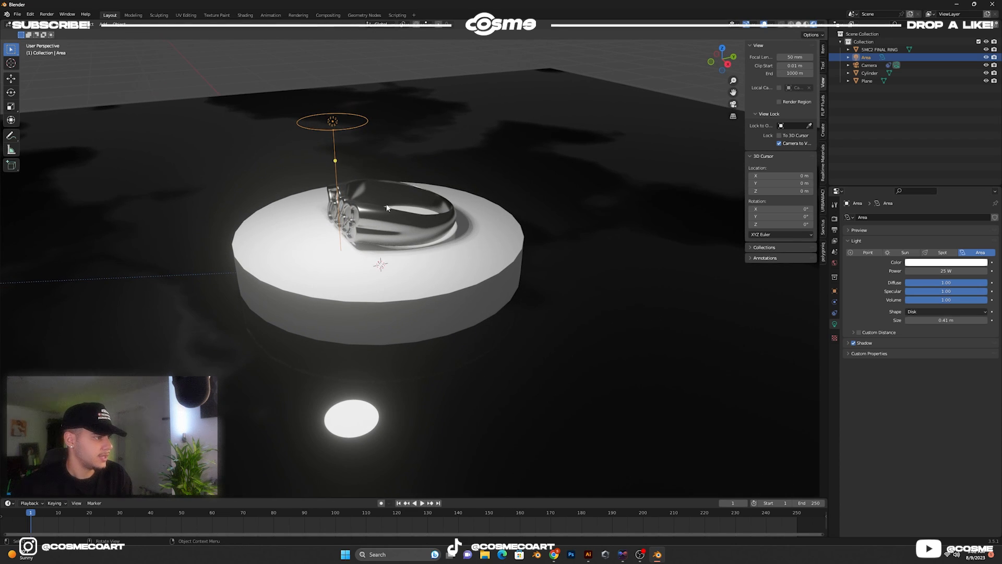
# - Add a Track To constraint targeting the ring to the area light, and move the light up and to the left of the ring
pyautogui.click(834, 337)
pyautogui.click(893, 217)
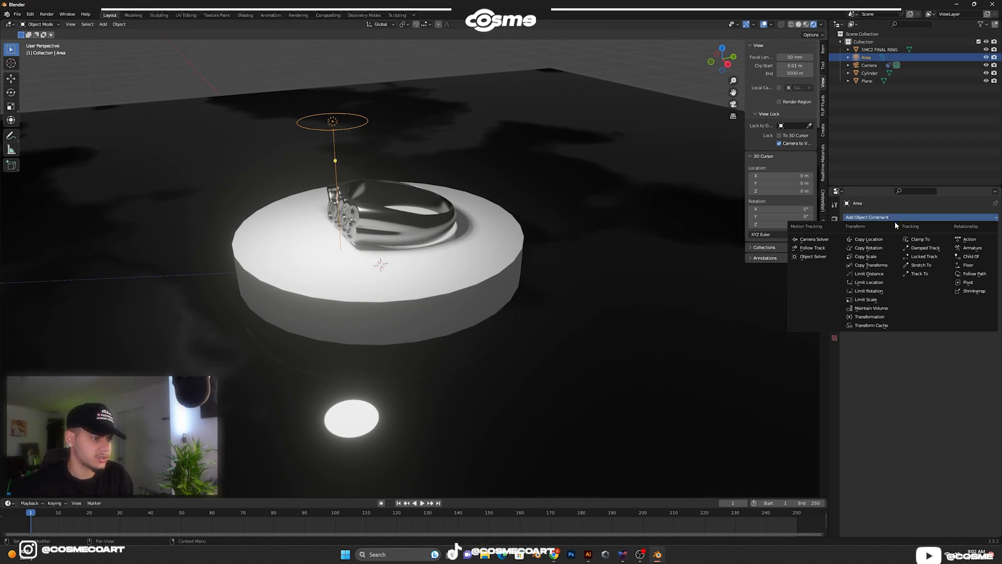
pyautogui.click(926, 274)
pyautogui.click(983, 241)
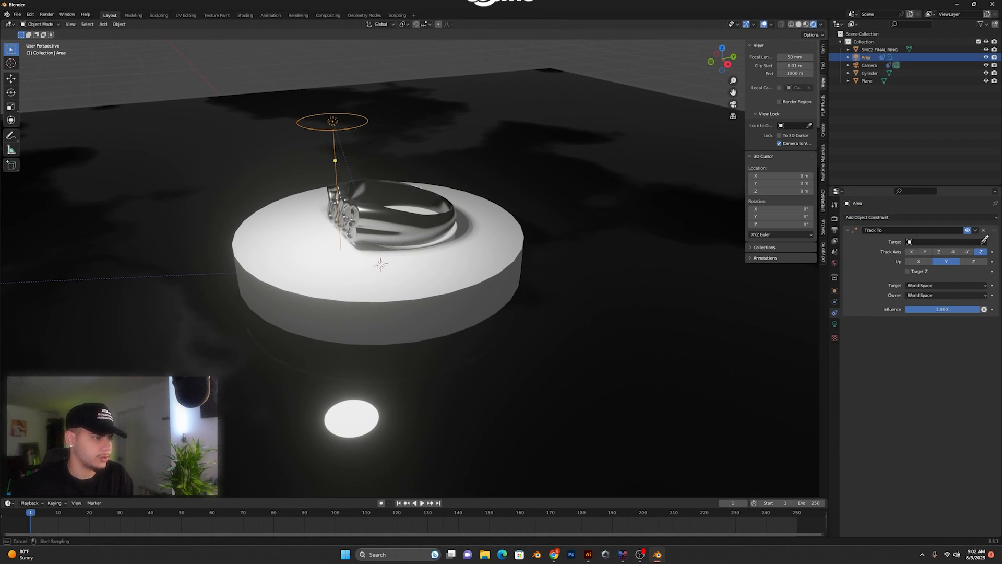
pyautogui.click(373, 215)
pyautogui.moveTo(400, 225); pyautogui.dragTo(433, 223, button='middle')
pyautogui.press('g')
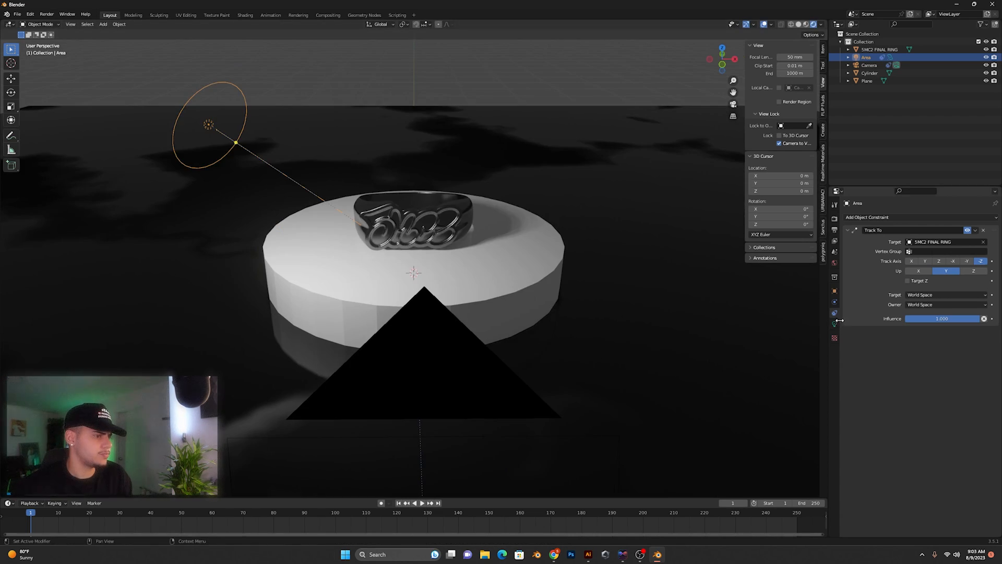
# - Set the repositioned area light's power to 50 W
pyautogui.click(835, 325)
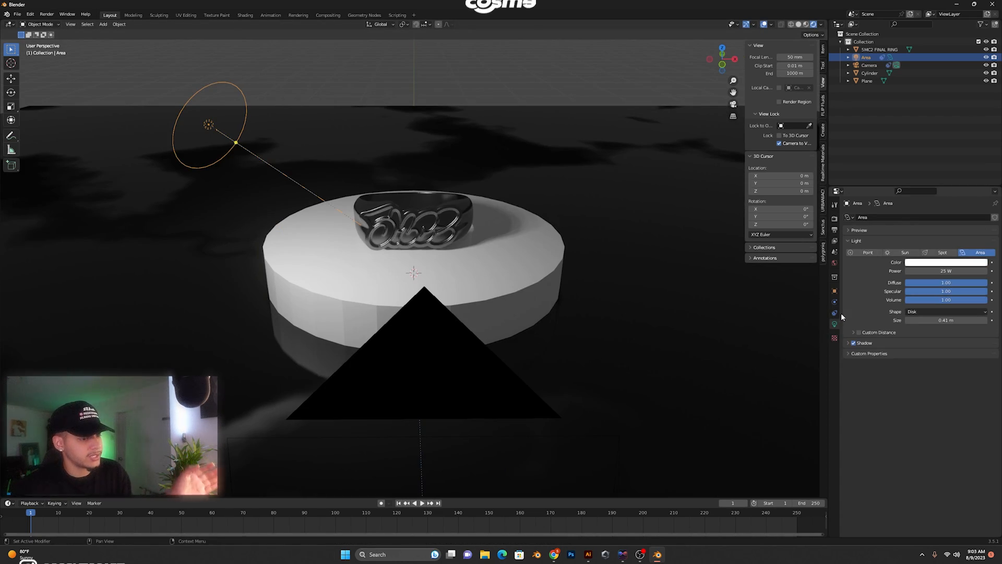
pyautogui.moveTo(941, 271); pyautogui.dragTo(952, 272)
pyautogui.click(941, 272)
pyautogui.write('52')
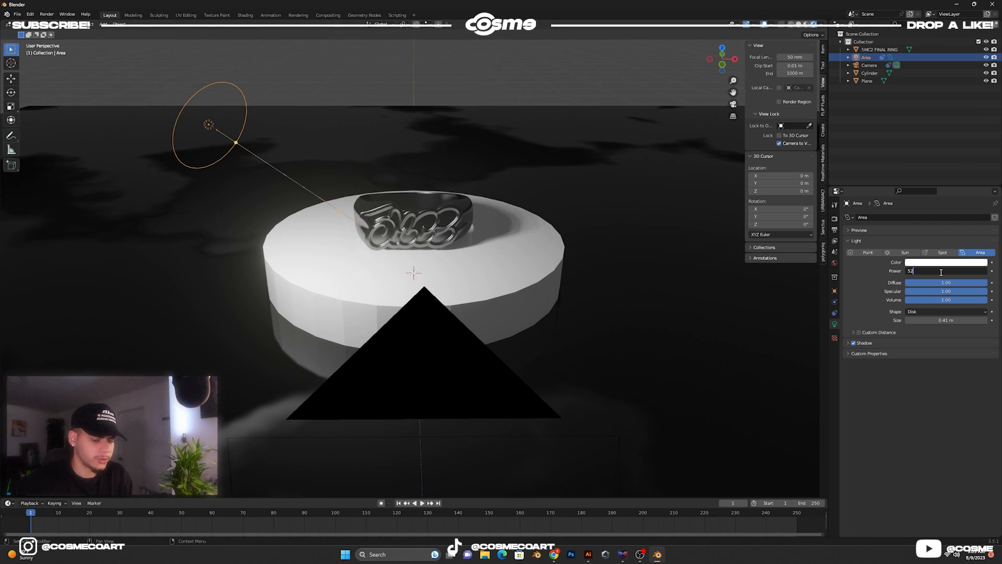
pyautogui.press('BackSpace')
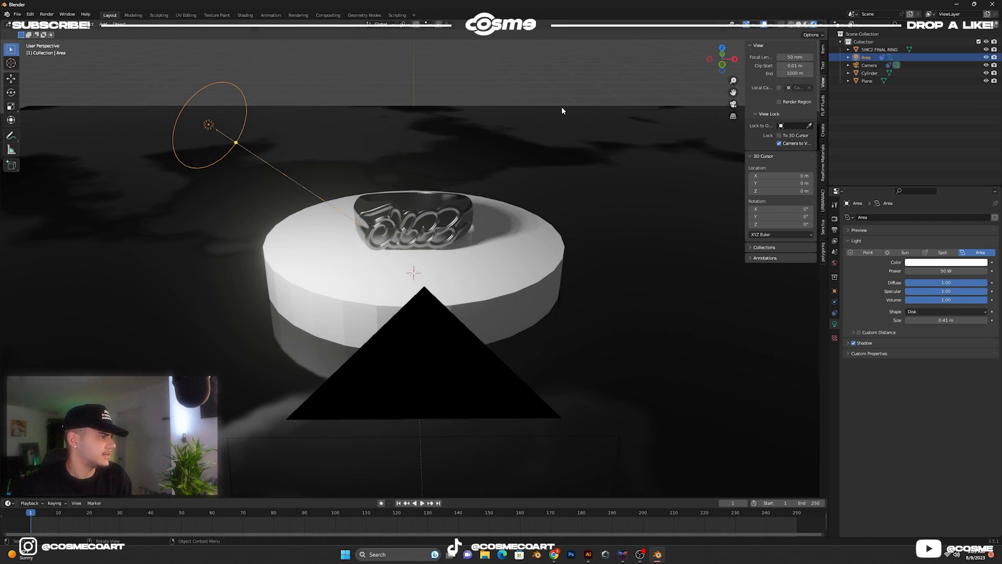
# - Deselect everything, look through the camera and set the world background color to black
pyautogui.moveTo(561, 107); pyautogui.dragTo(502, 97)
pyautogui.scroll(-4, 502, 97)
pyautogui.moveTo(502, 97); pyautogui.dragTo(473, 142, button='middle')
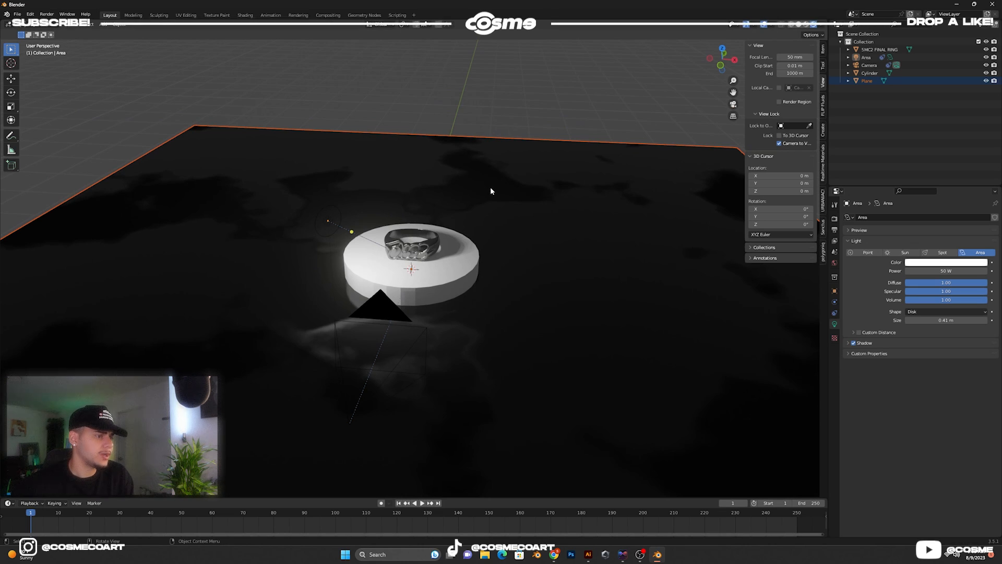
pyautogui.click(568, 131)
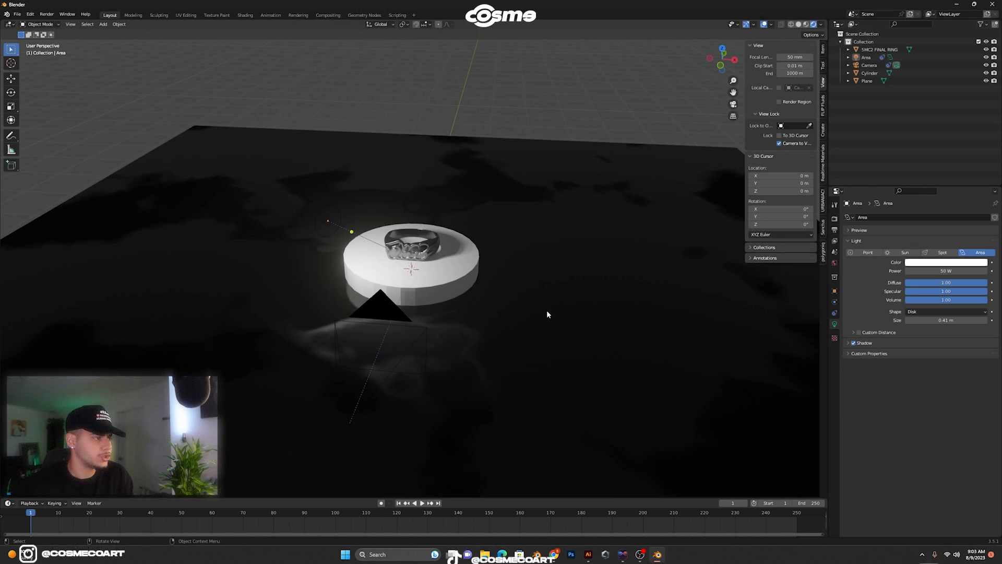
pyautogui.moveTo(547, 314); pyautogui.dragTo(543, 312, button='middle')
pyautogui.press('KP_0')
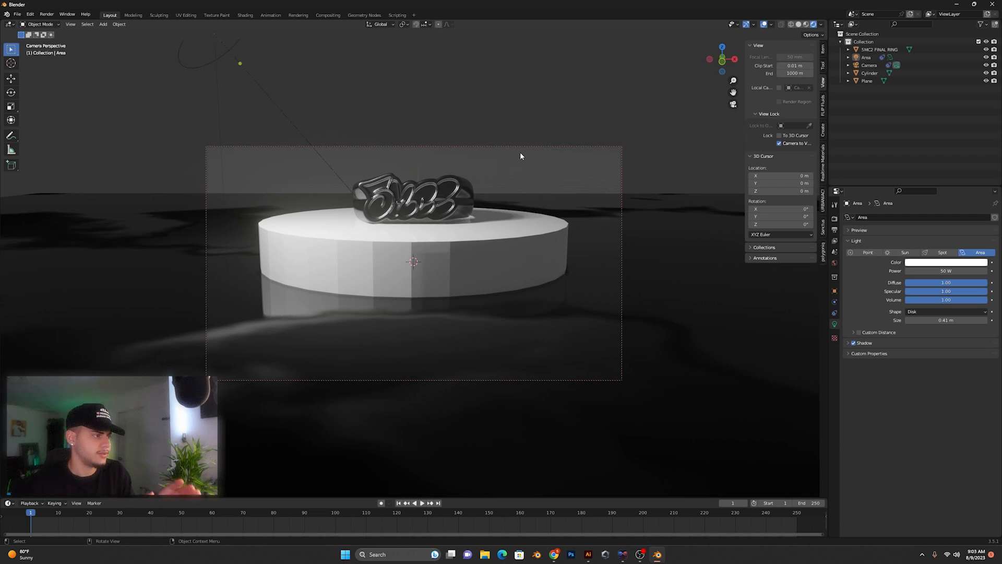
pyautogui.click(833, 263)
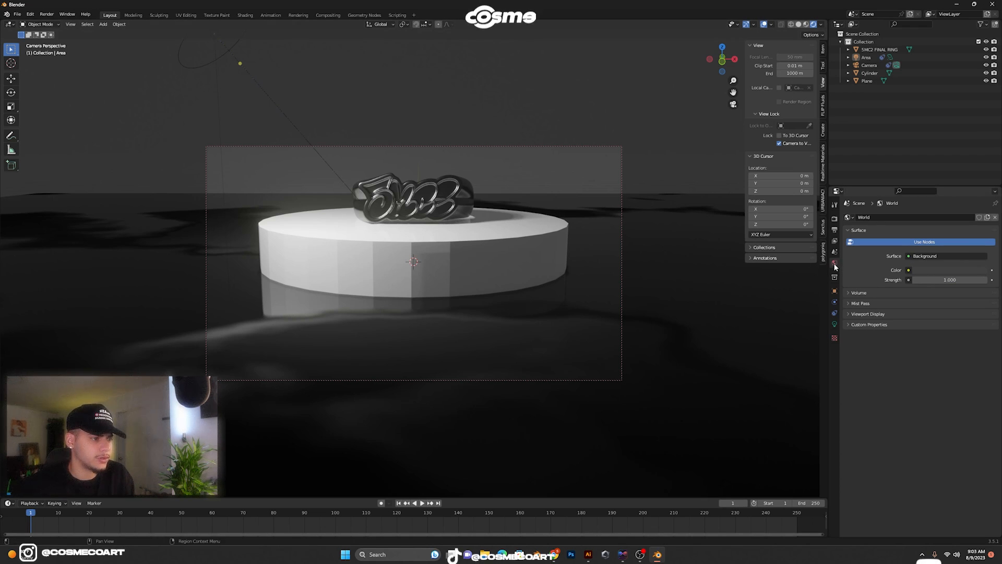
pyautogui.click(949, 270)
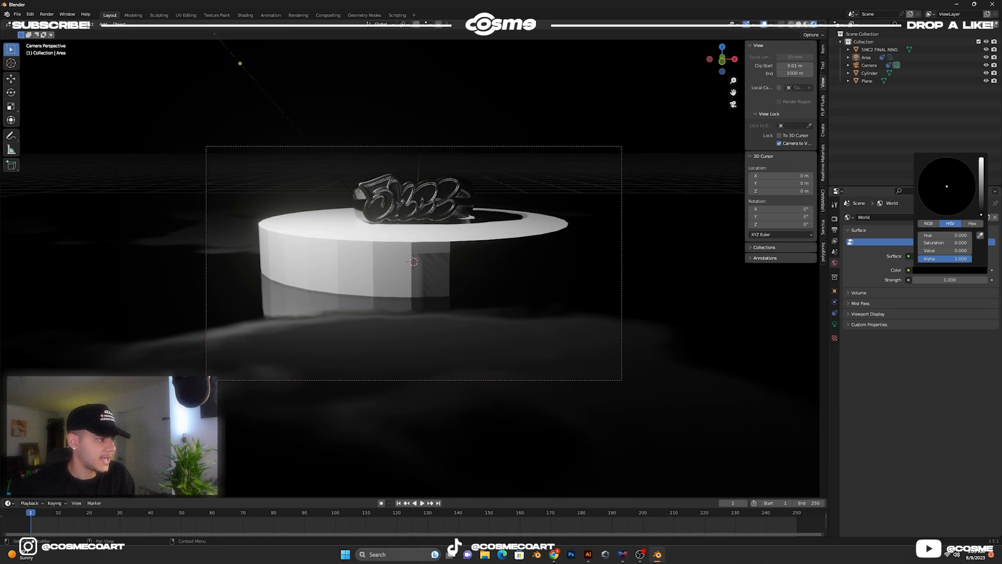
# - Try a white world background color and set it back to black
pyautogui.moveTo(983, 199); pyautogui.dragTo(981, 159)
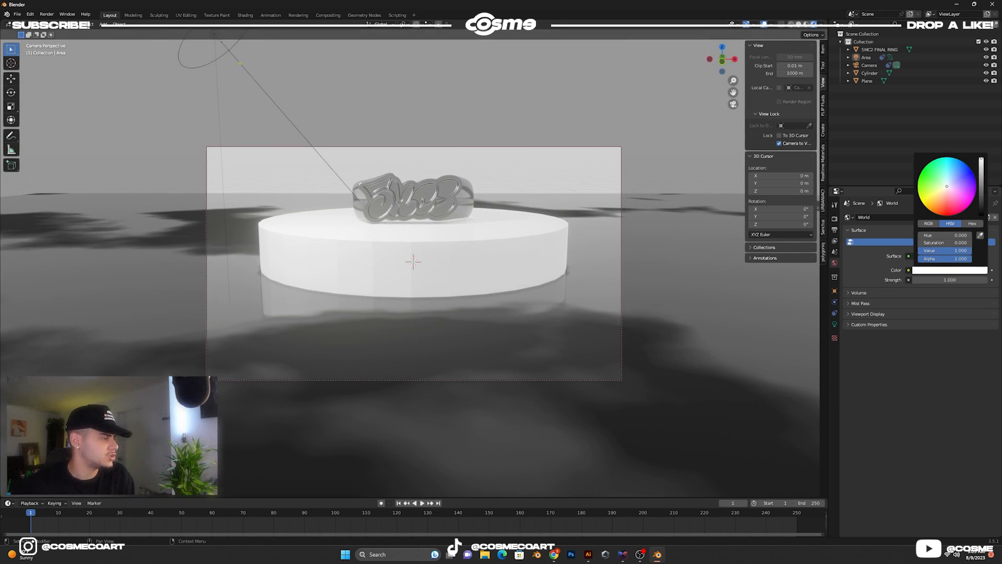
pyautogui.moveTo(981, 159); pyautogui.dragTo(981, 215)
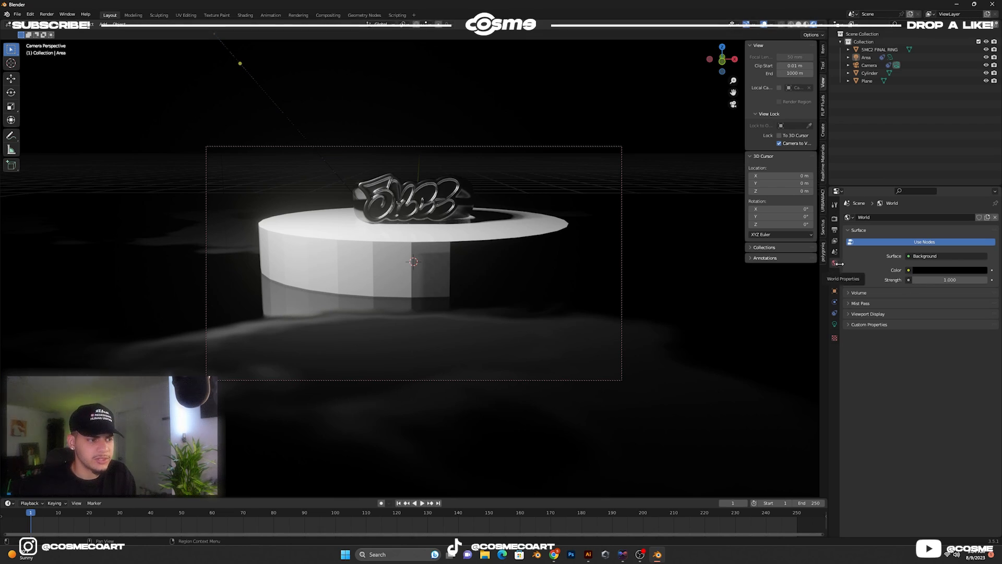
# - Try studio_small_03_8k.exr from the Downloads folder as an Environment Texture for the world color, and undo it
pyautogui.click(908, 270)
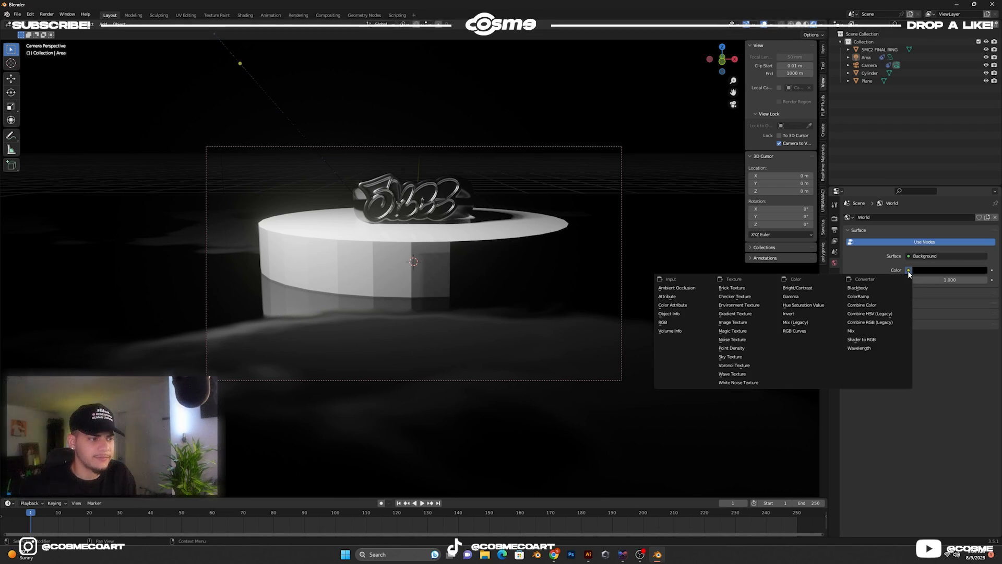
pyautogui.click(756, 305)
pyautogui.click(951, 279)
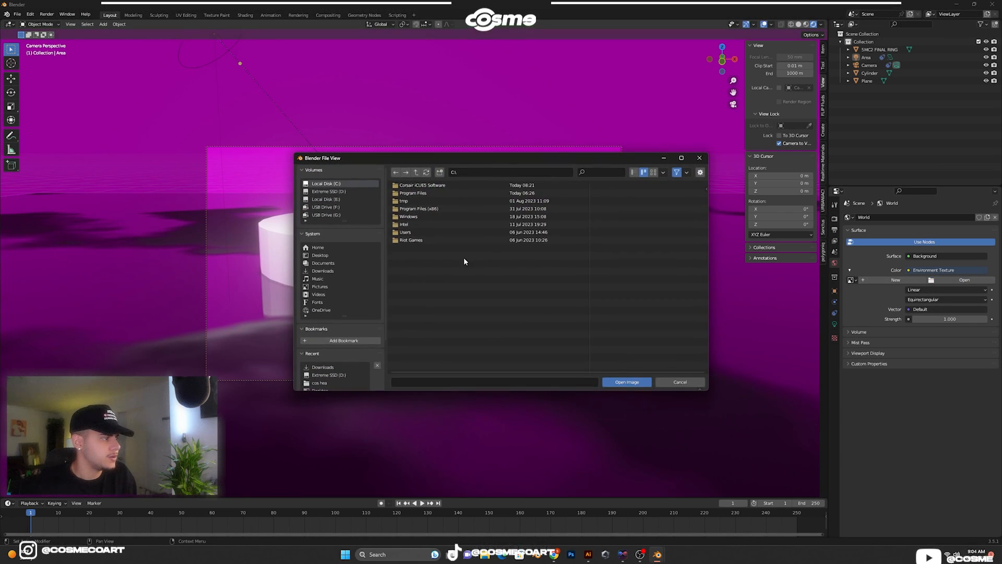
pyautogui.click(323, 270)
pyautogui.click(604, 172)
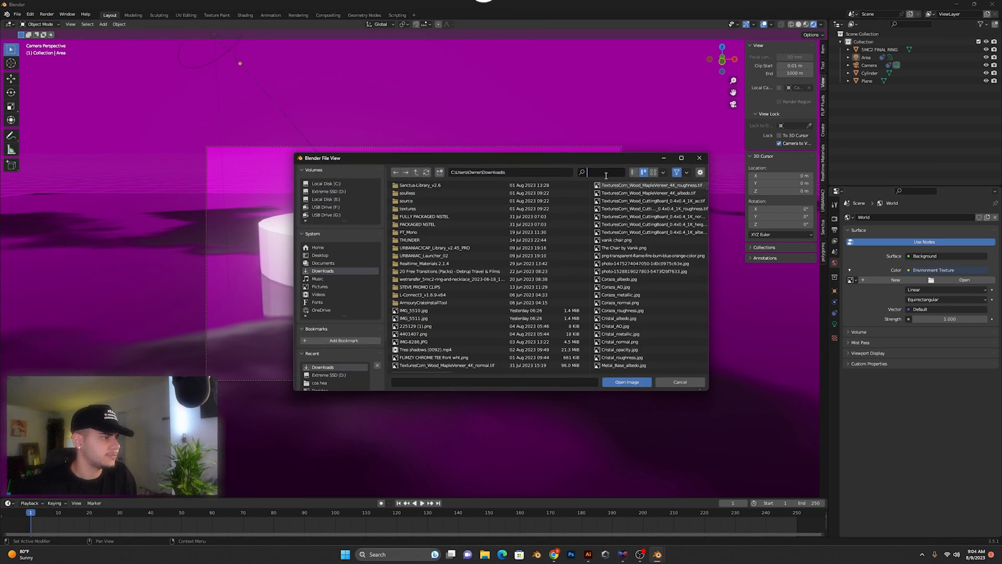
pyautogui.write('exr')
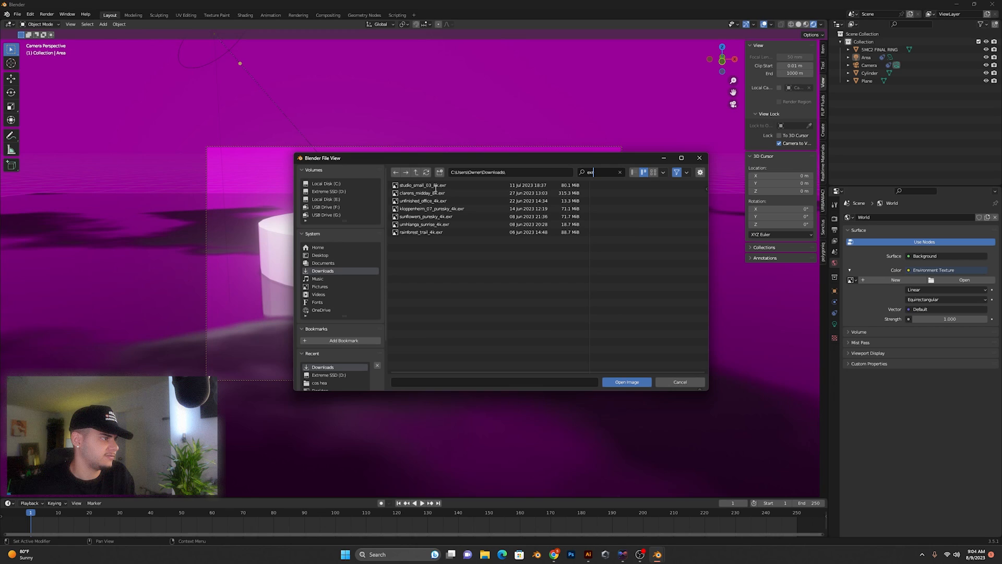
pyautogui.doubleClick(430, 186)
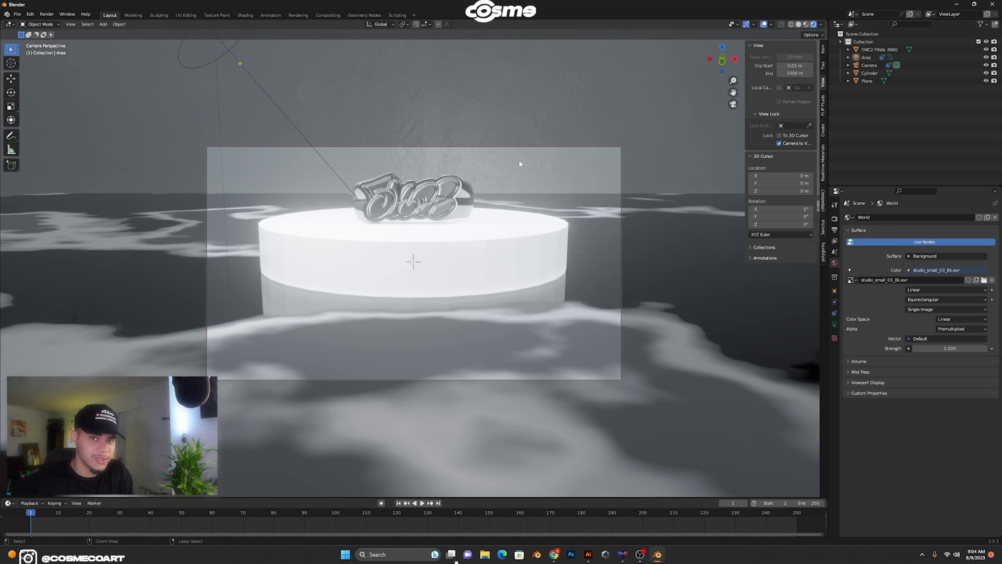
pyautogui.hotkey('ctrl', 'z')
pyautogui.hotkey('ctrl', 'z')
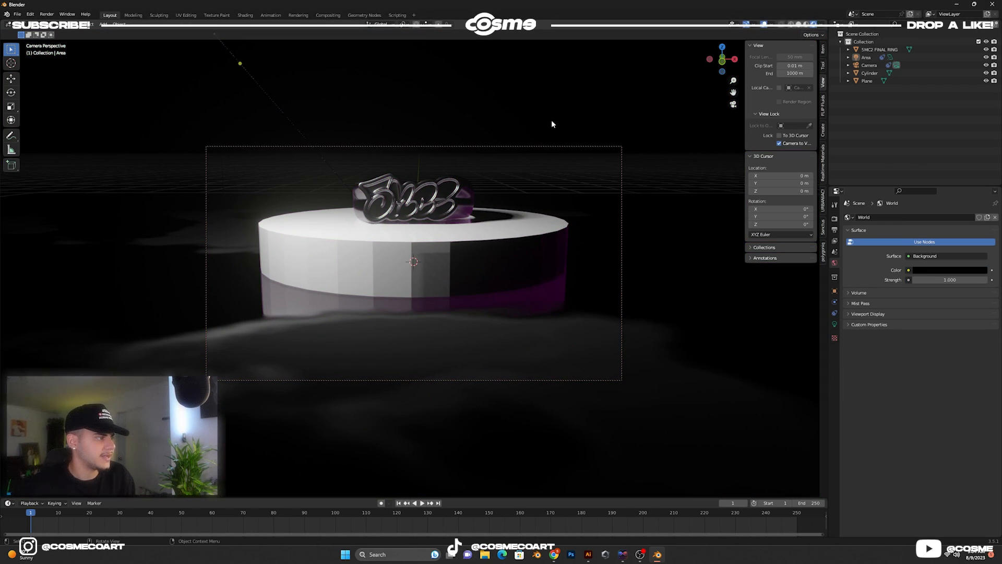
# - Pull the camera back slightly from the platform, and switch the render engine to Cycles with GPU Compute as the device
pyautogui.moveTo(577, 179); pyautogui.dragTo(378, 178, button='middle')
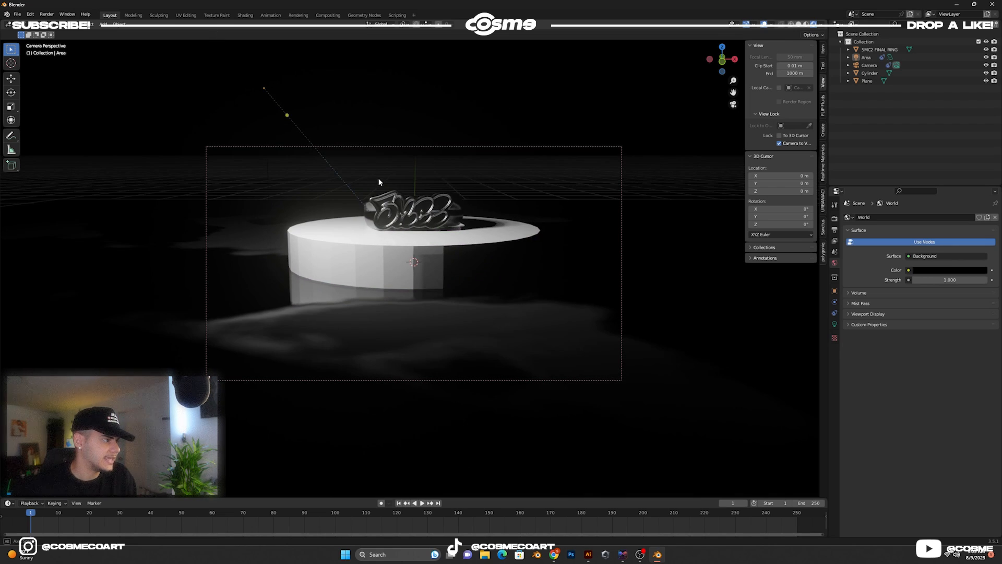
pyautogui.click(835, 219)
pyautogui.click(945, 216)
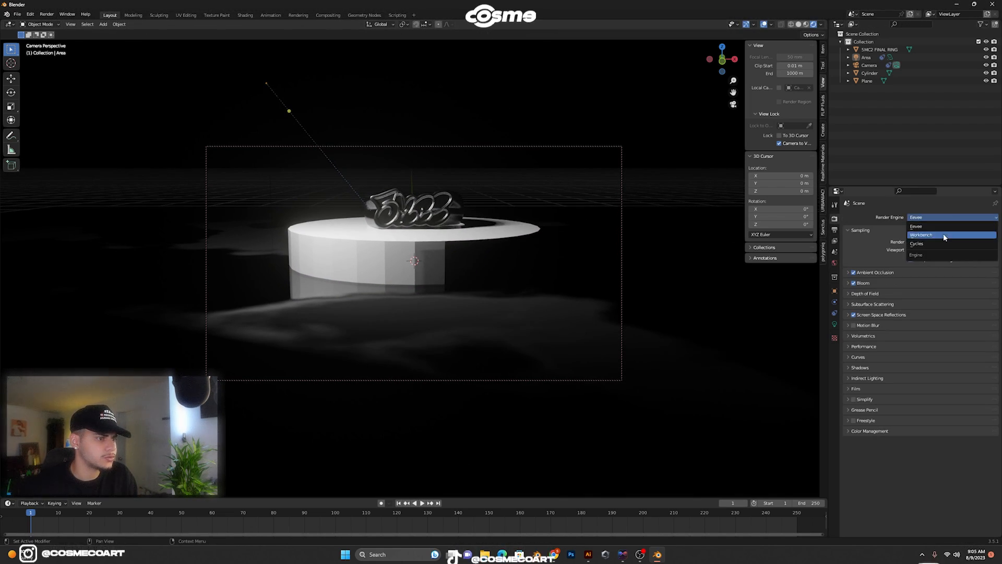
pyautogui.click(937, 244)
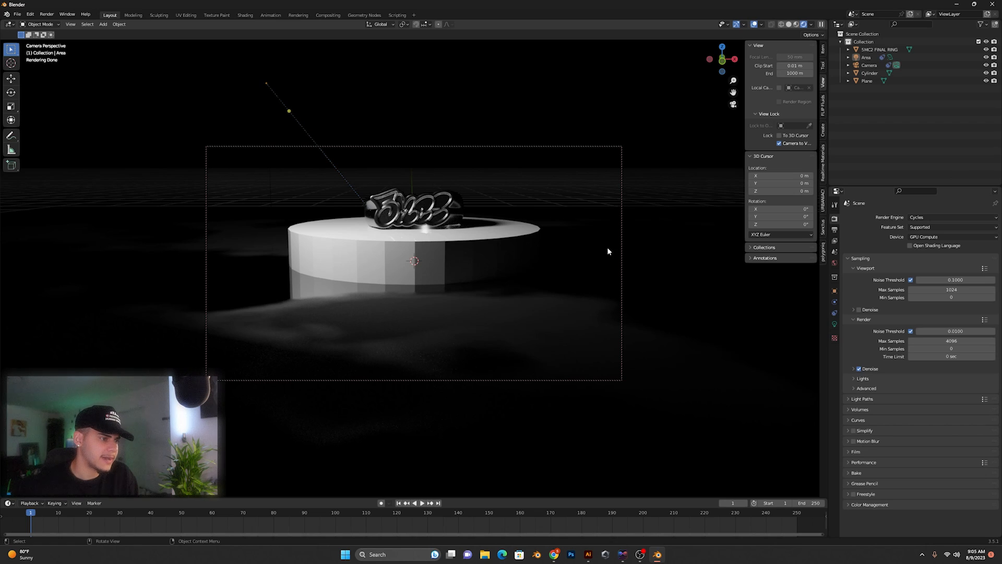
pyautogui.click(933, 238)
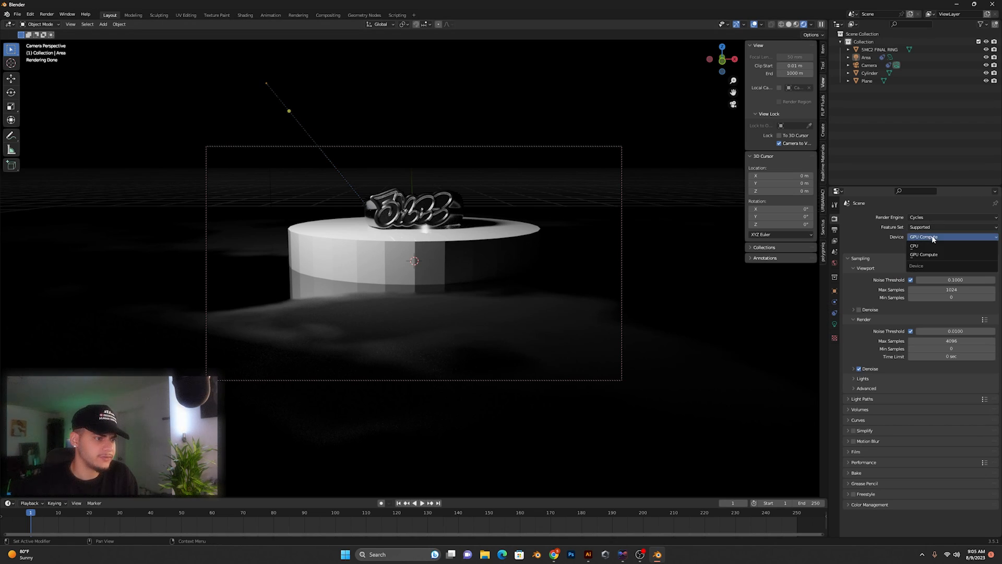
pyautogui.click(924, 254)
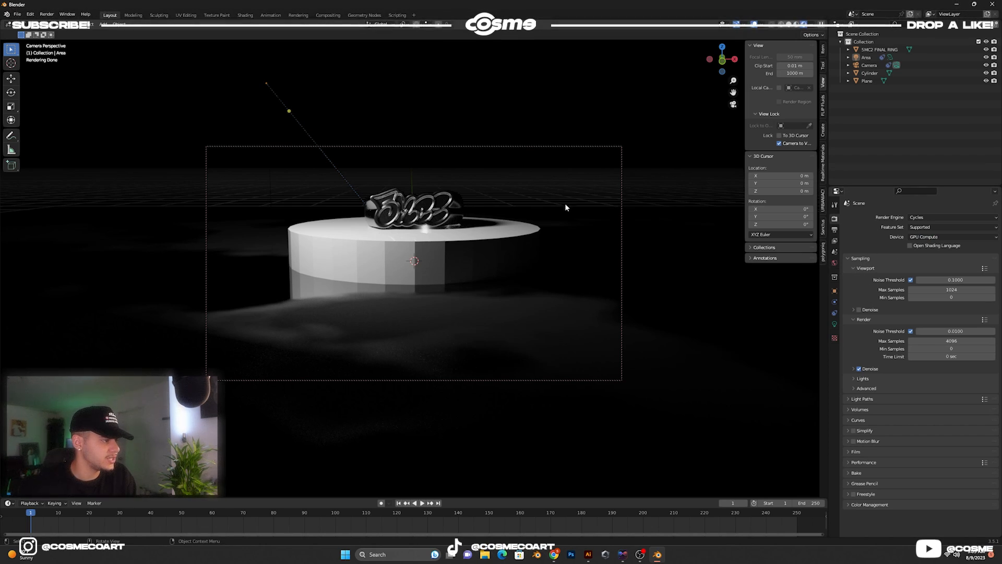
# - Enable denoising for the Cycles viewport sampling
pyautogui.moveTo(484, 217); pyautogui.dragTo(483, 215, button='middle')
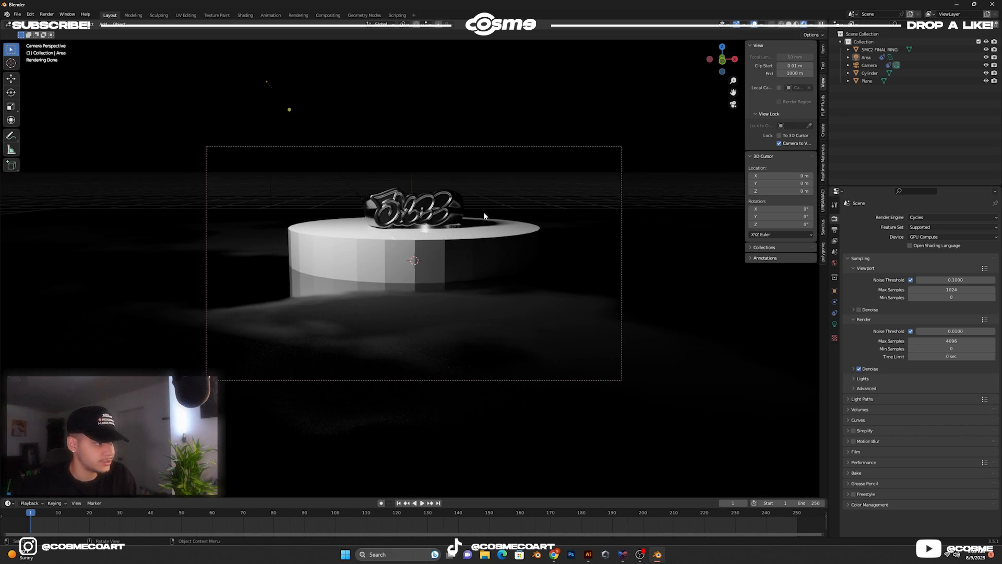
pyautogui.scroll(2, 495, 233)
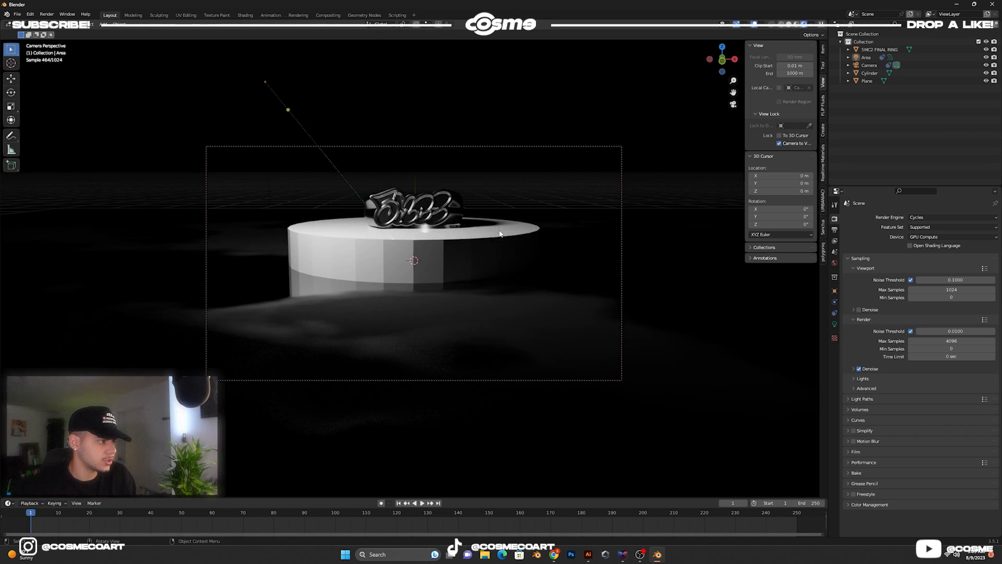
pyautogui.scroll(-2, 494, 233)
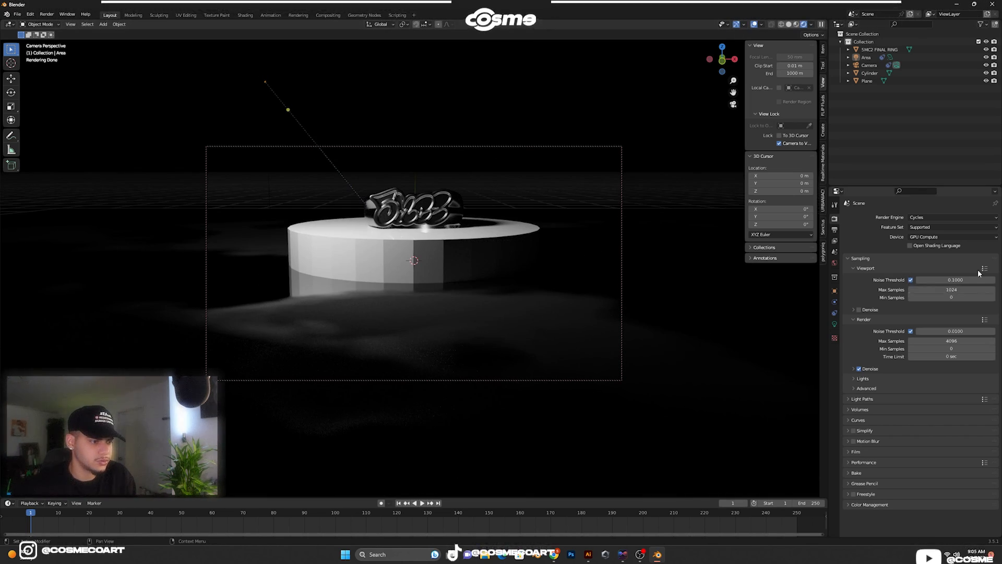
pyautogui.click(859, 310)
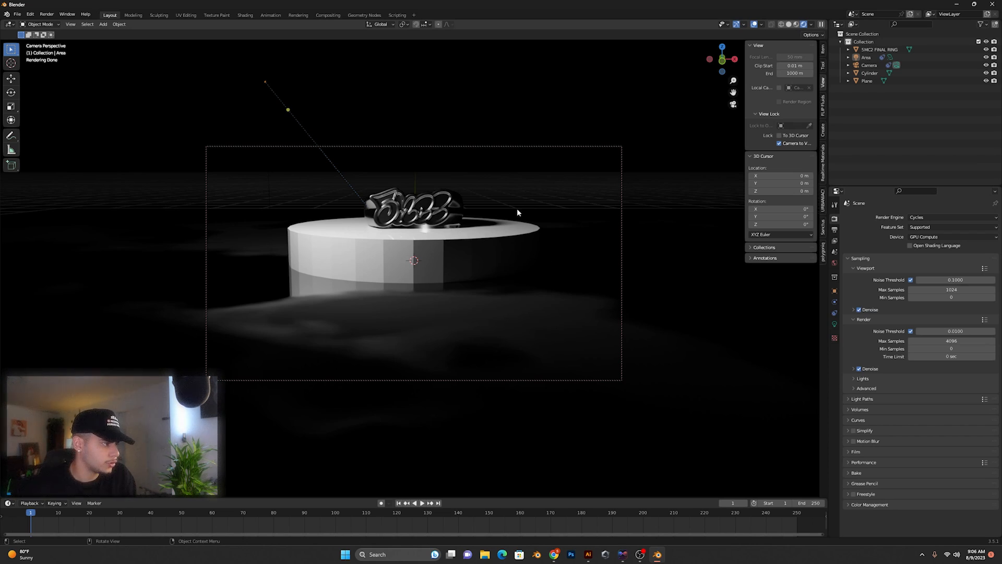
# - Leave the camera view, inspect the ring's lettering up close and turn viewport denoising off
pyautogui.press('KP_0')
pyautogui.scroll(7, 412, 188)
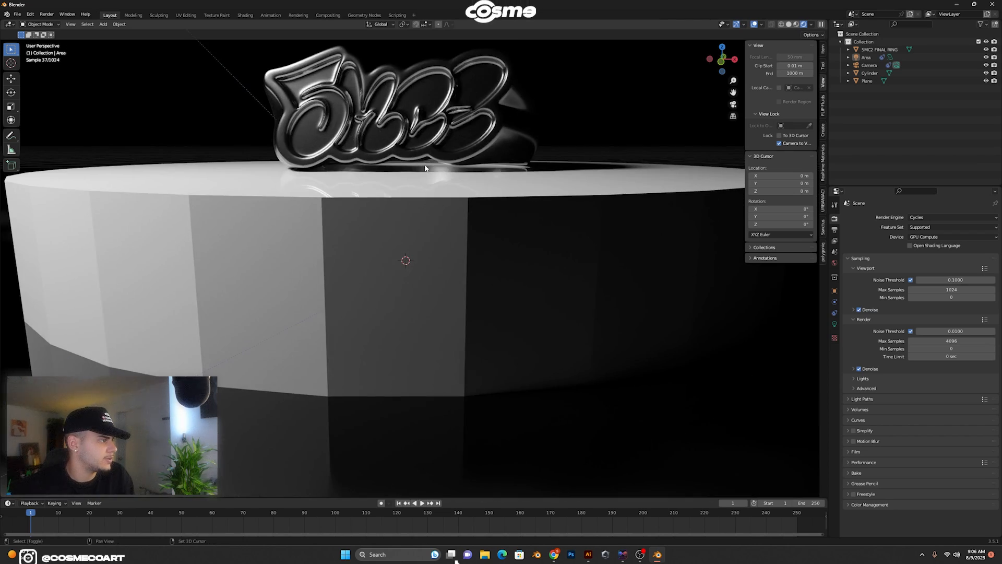
pyautogui.keyDown('shift'); pyautogui.moveTo(428, 166); pyautogui.dragTo(416, 252, button='middle'); pyautogui.keyUp('shift')
pyautogui.scroll(4, 416, 252)
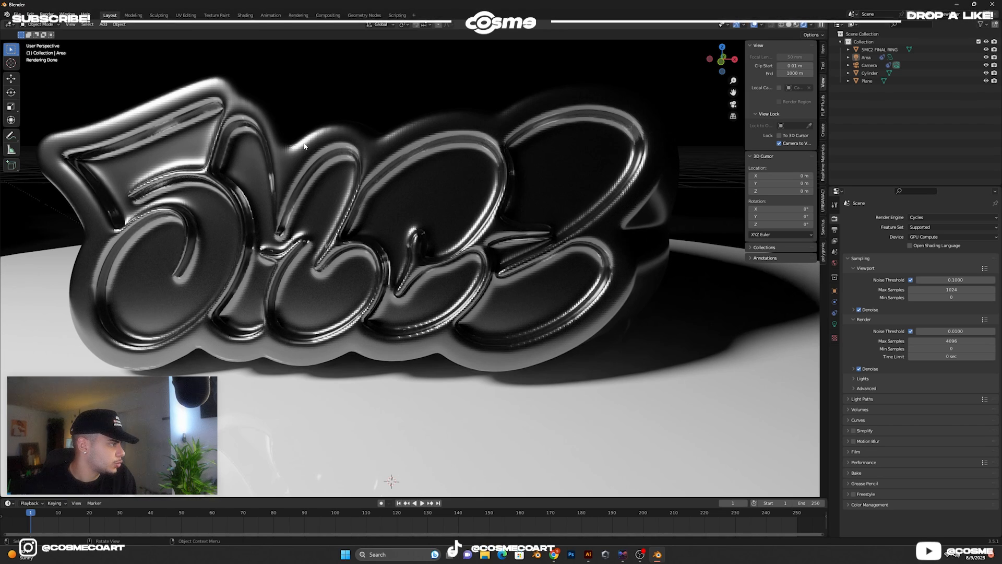
pyautogui.click(859, 310)
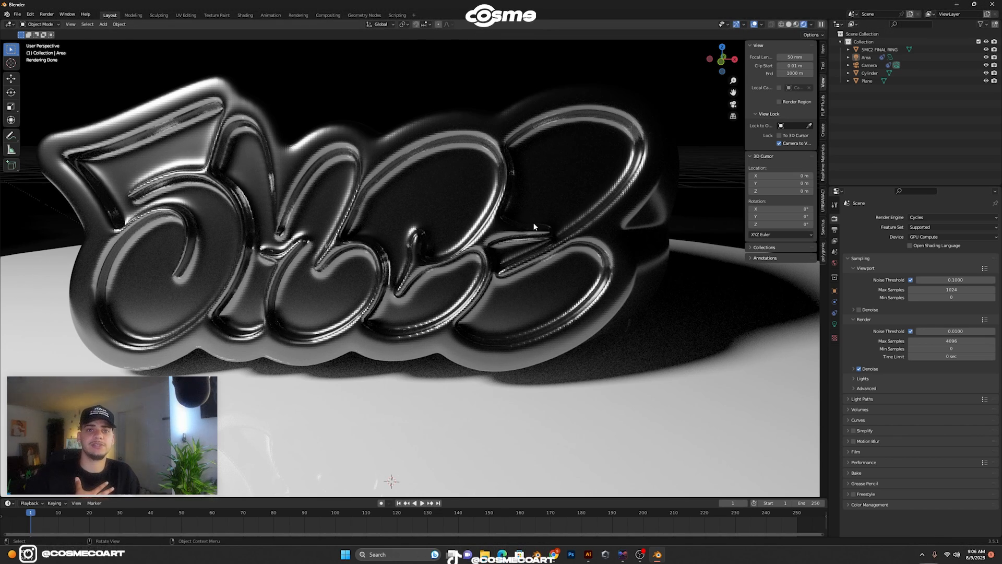
pyautogui.click(859, 369)
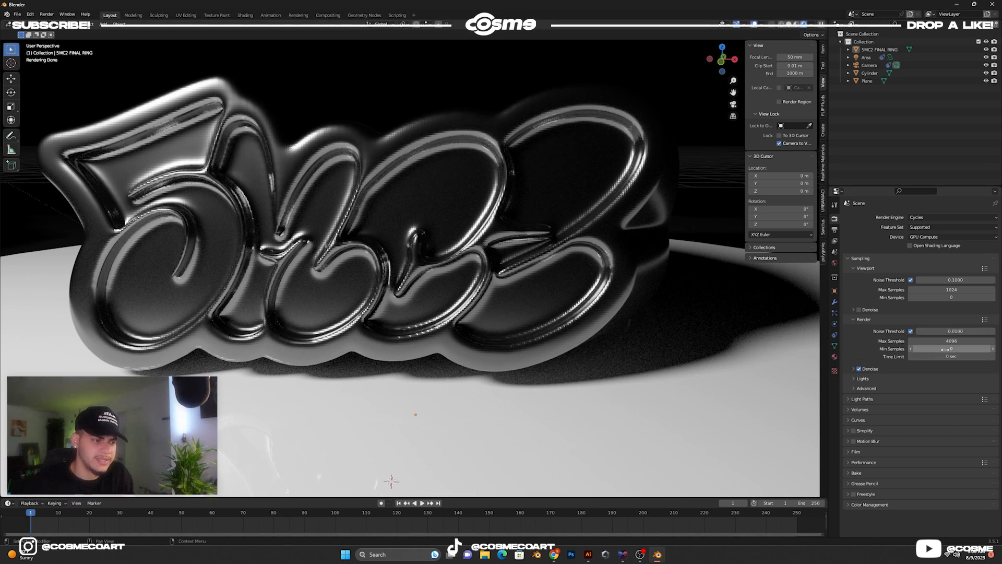
pyautogui.moveTo(948, 341); pyautogui.dragTo(976, 340)
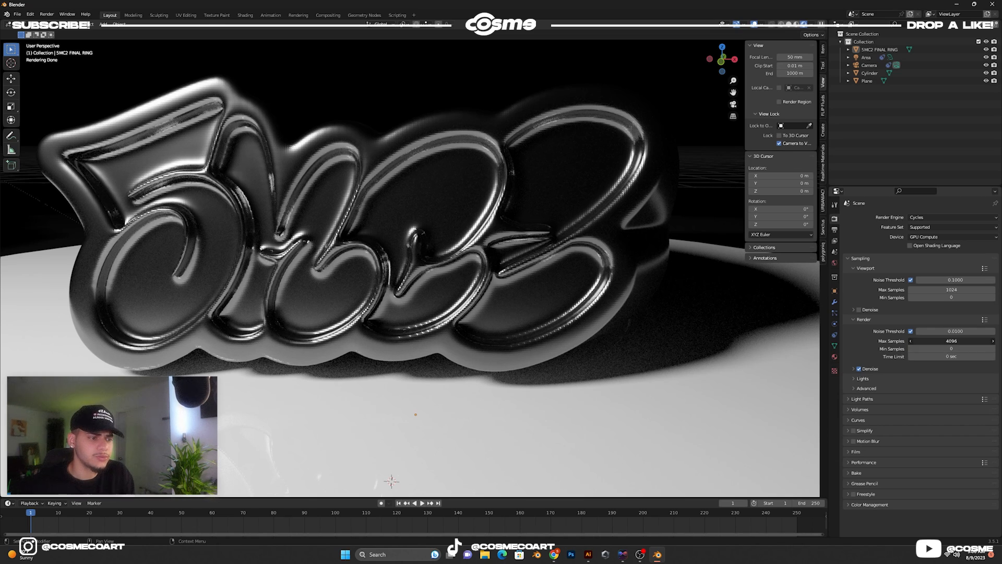
pyautogui.rightClick(948, 341)
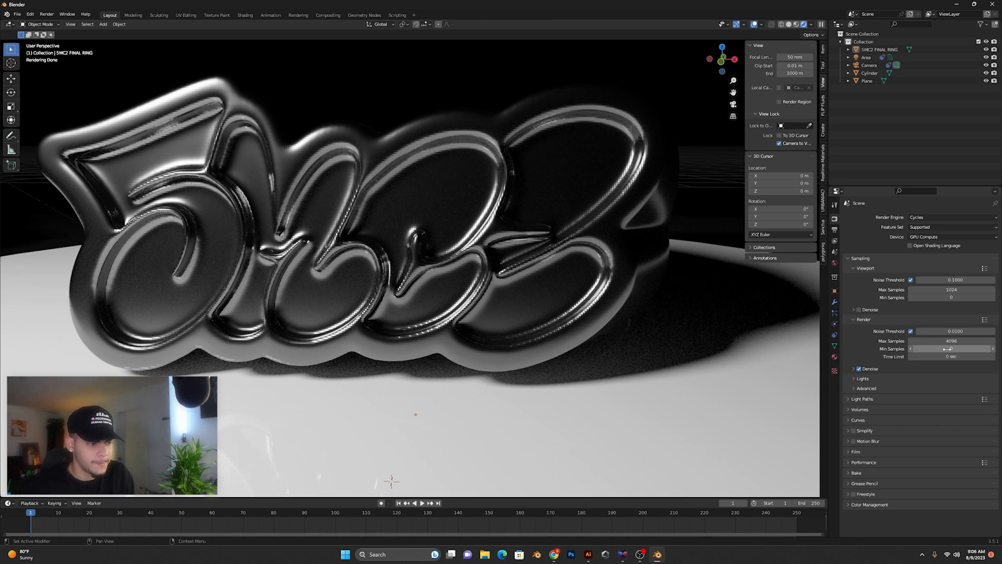
pyautogui.moveTo(953, 349); pyautogui.dragTo(963, 349)
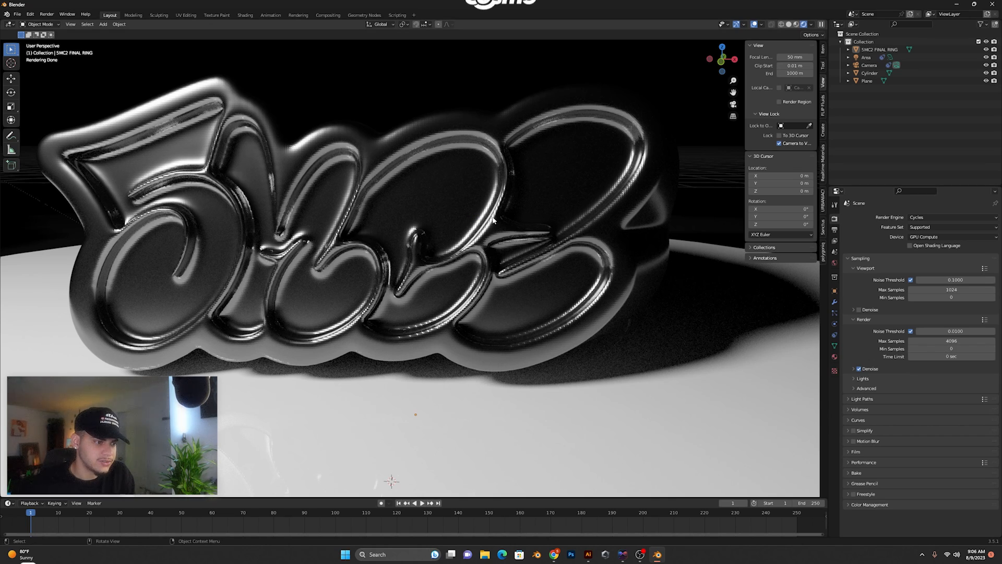
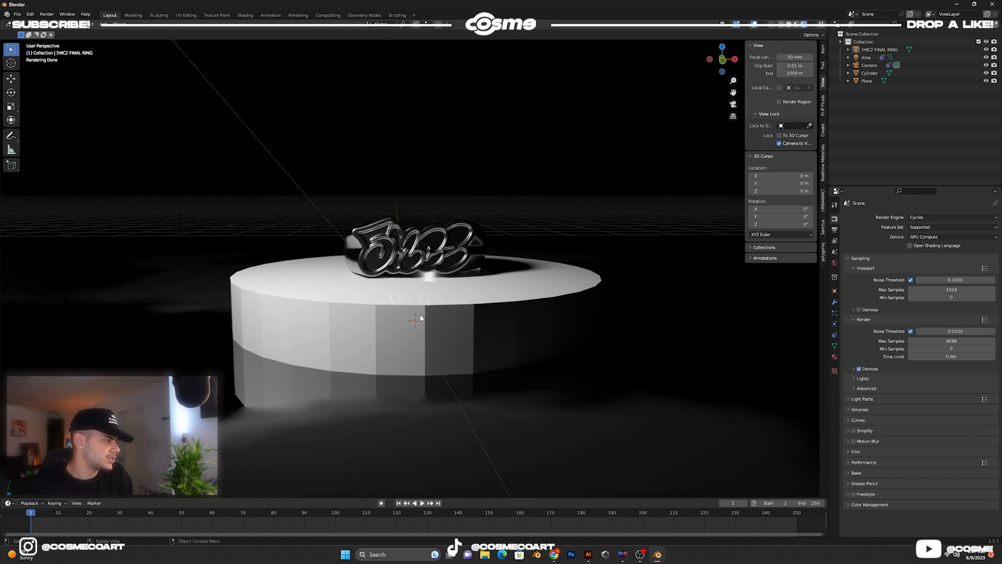
# - Select the cylindrical platform, apply Shade Smooth to it and check the shading on its side
pyautogui.moveTo(420, 318); pyautogui.dragTo(458, 313, button='middle')
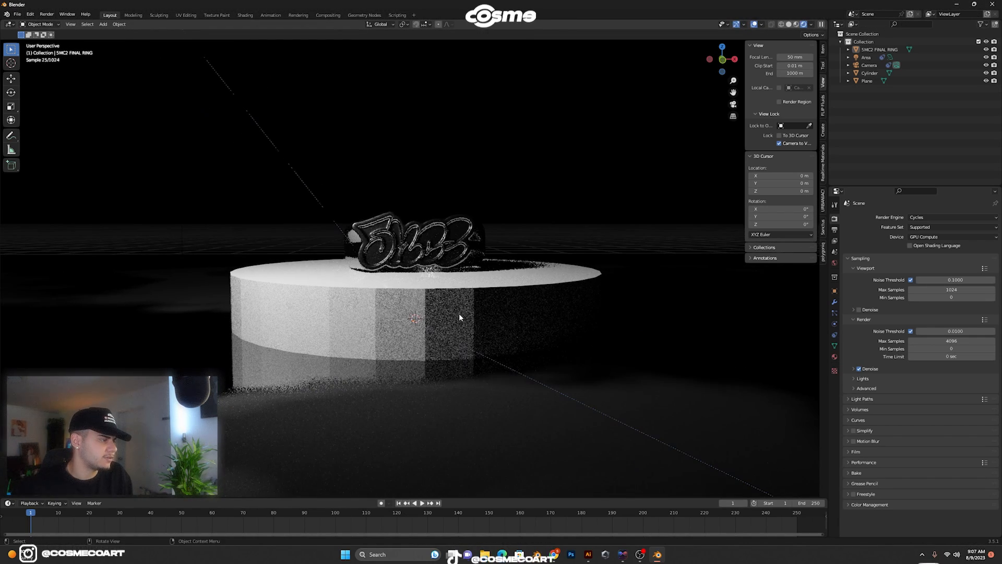
pyautogui.click(484, 303)
pyautogui.click(546, 201)
pyautogui.click(543, 307)
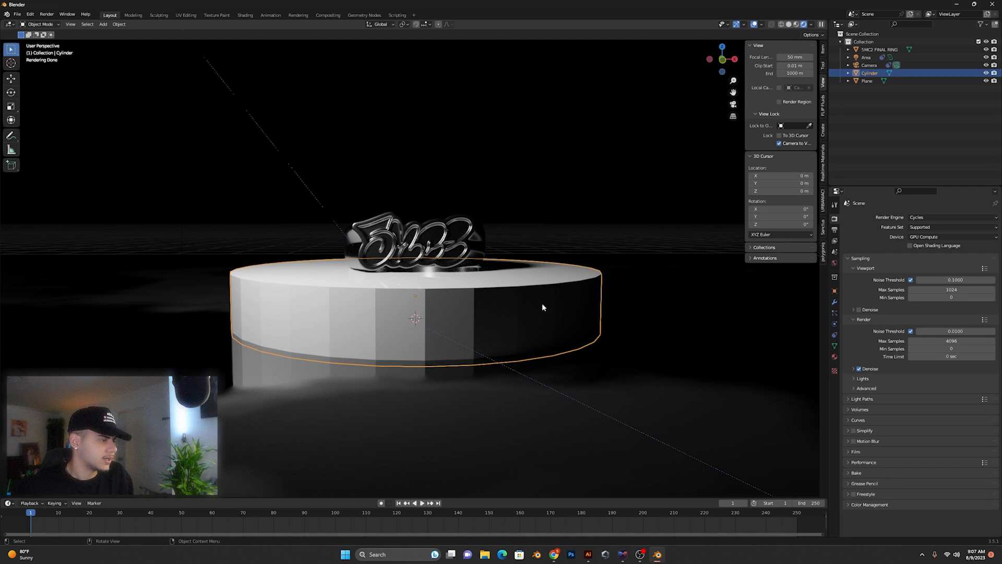
pyautogui.rightClick(542, 303)
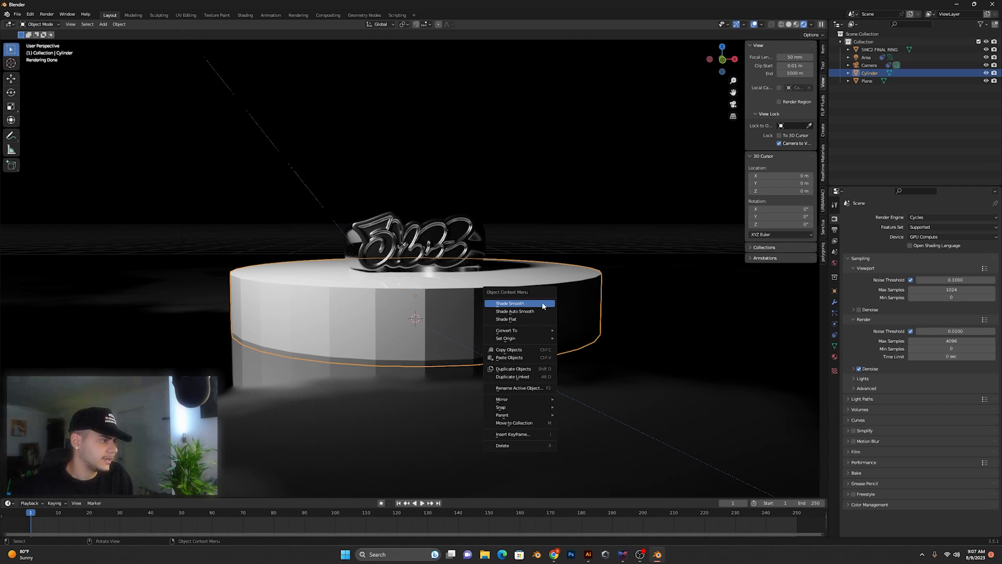
pyautogui.click(542, 301)
pyautogui.moveTo(463, 326); pyautogui.dragTo(376, 337, button='middle')
pyautogui.scroll(5, 376, 335)
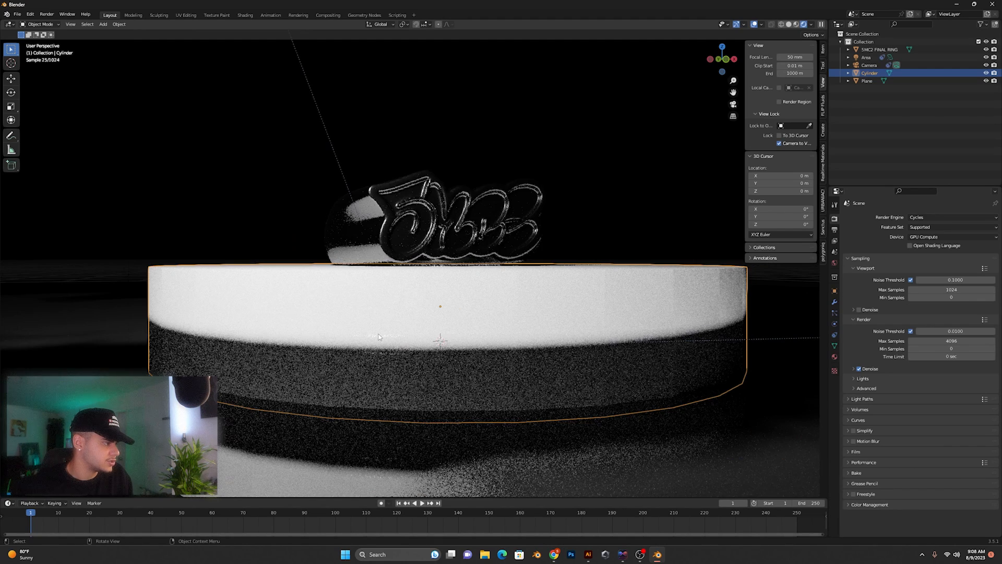
pyautogui.scroll(-3, 409, 340)
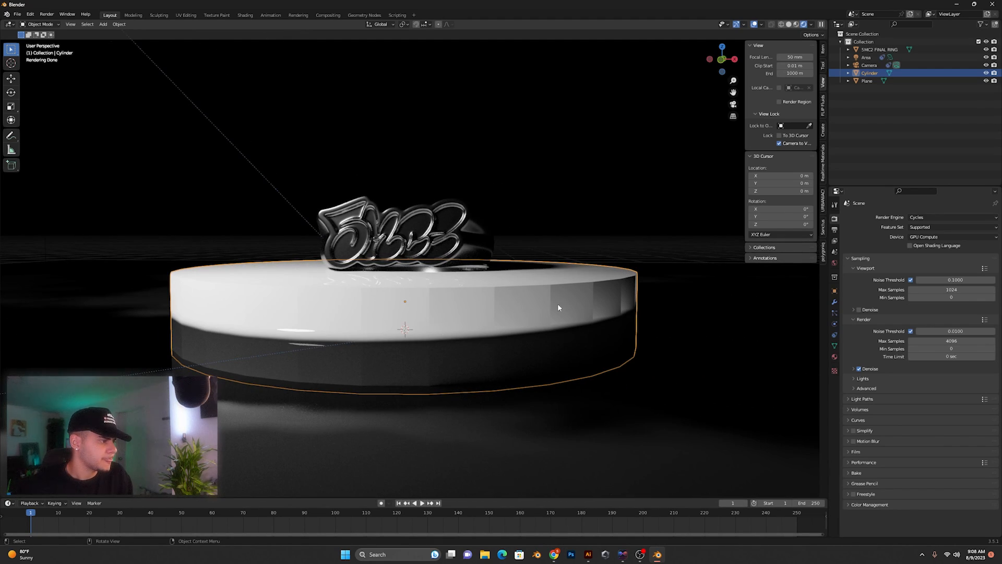
# - Enable Auto Smooth at 30° in the platform's normals settings, deselect everything and check the result from the camera view
pyautogui.click(834, 346)
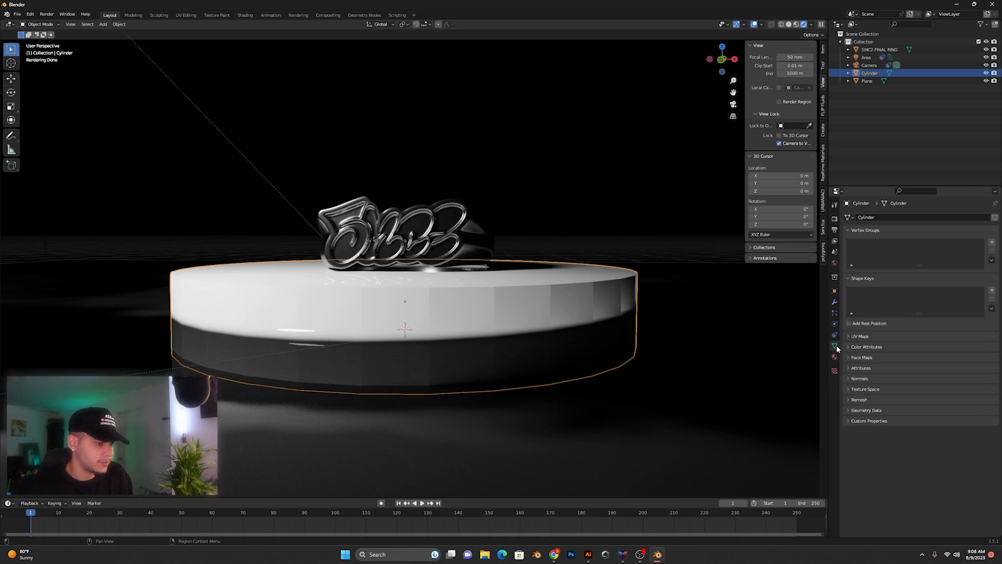
pyautogui.click(849, 378)
pyautogui.click(908, 390)
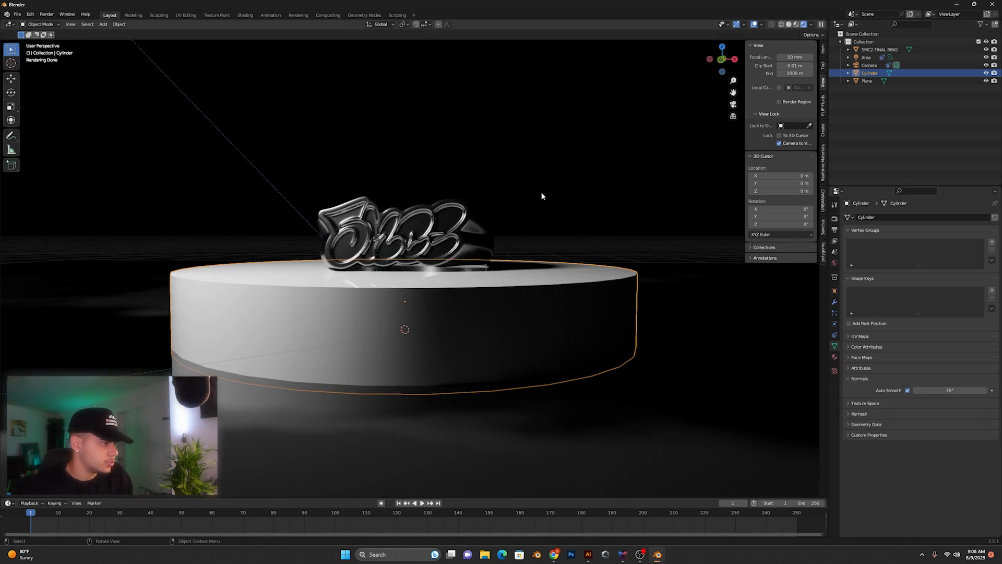
pyautogui.hotkey('alt', 'a')
pyautogui.moveTo(447, 285); pyautogui.dragTo(354, 285, button='middle')
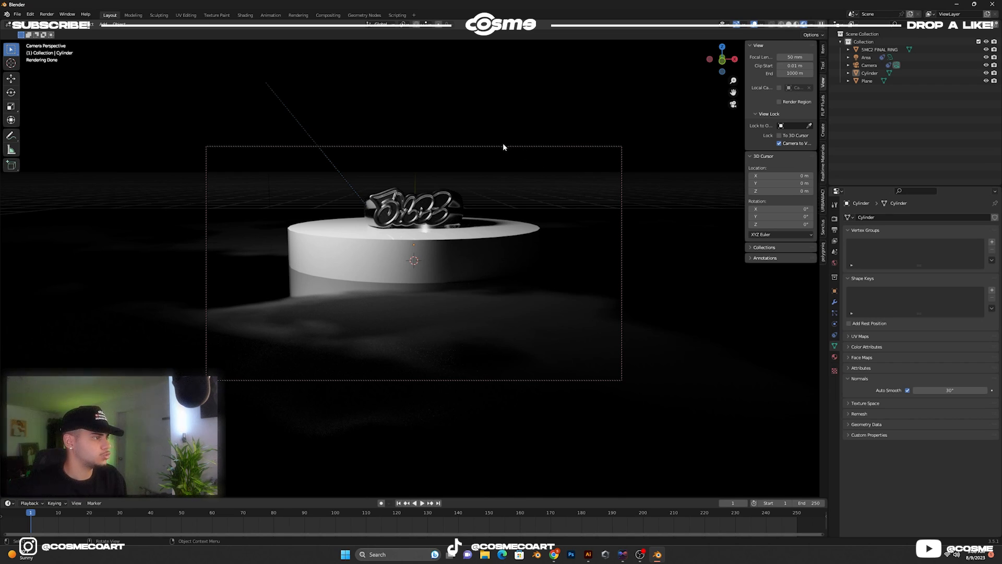
# - Select the ring and apply its Rotation & Scale transforms
pyautogui.click(404, 198)
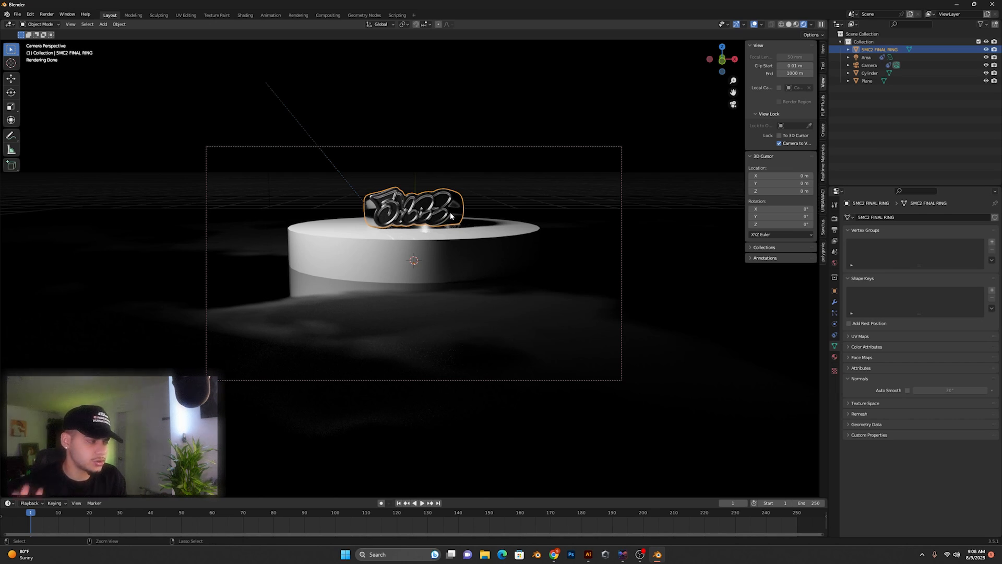
pyautogui.hotkey('ctrl', 'a')
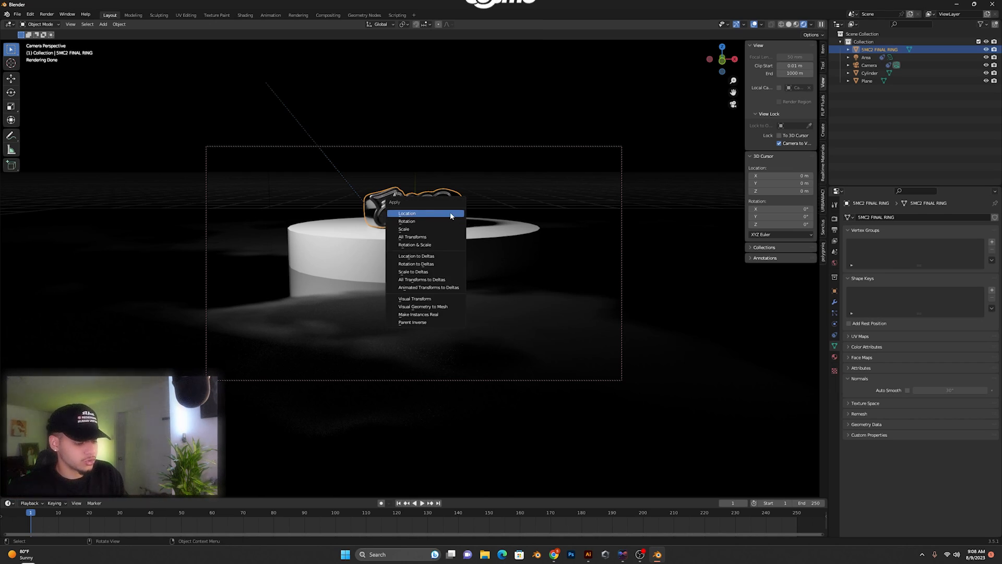
pyautogui.click(433, 246)
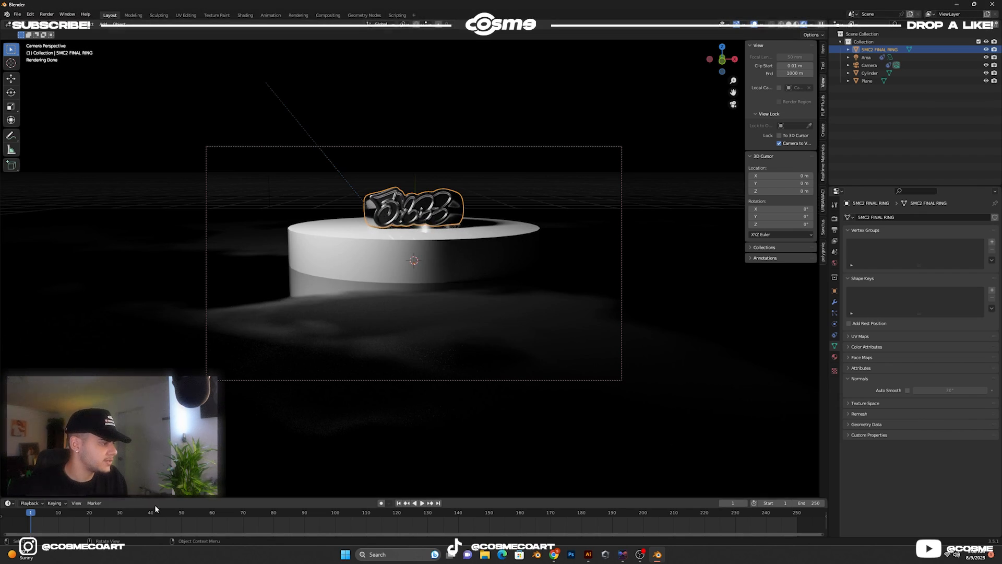
# - Enlarge the timeline area to make room for the keyframes
pyautogui.click(175, 494)
pyautogui.click(389, 226)
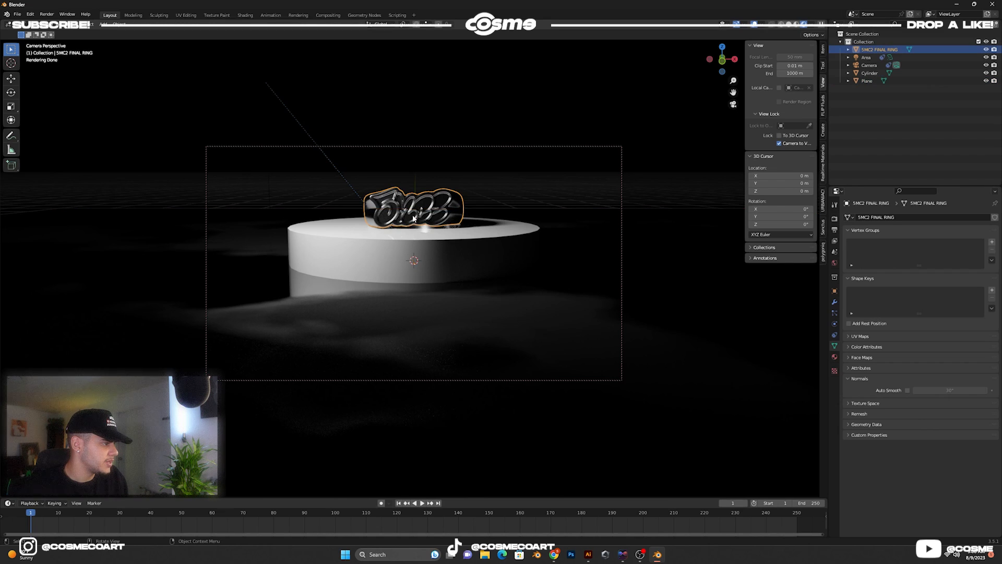
pyautogui.moveTo(283, 499); pyautogui.dragTo(285, 432)
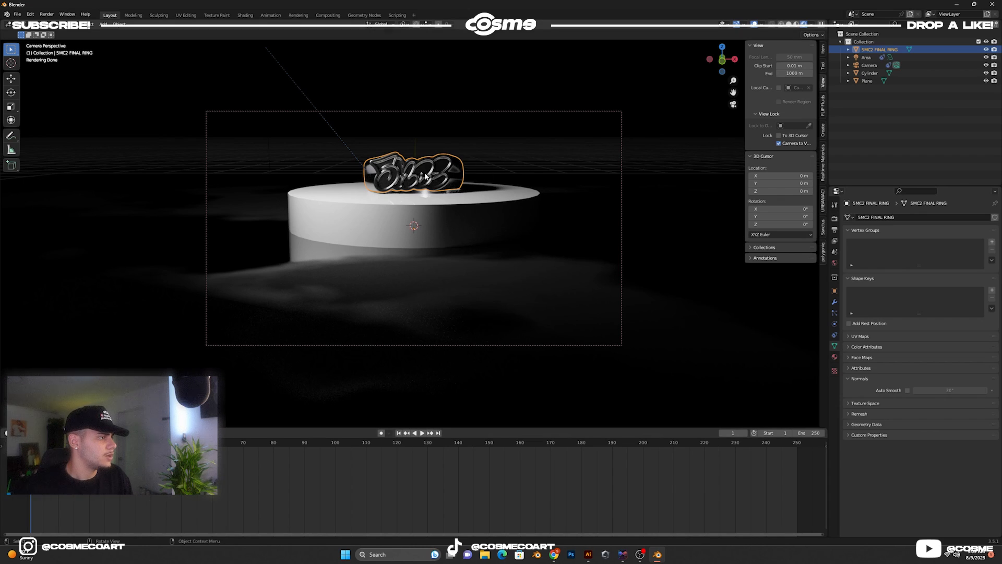
# - Try rotating the ring about Z in its object transform settings and undo the rotation
pyautogui.click(834, 290)
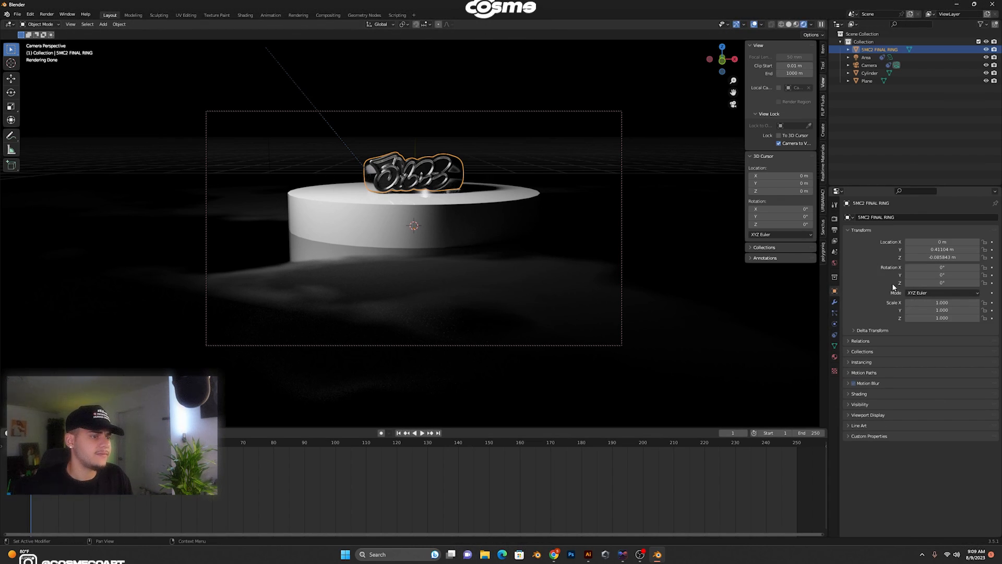
pyautogui.moveTo(947, 282)
pyautogui.mouseDown()
pyautogui.moveTo(878, 283)
pyautogui.moveTo(946, 282)
pyautogui.mouseUp()
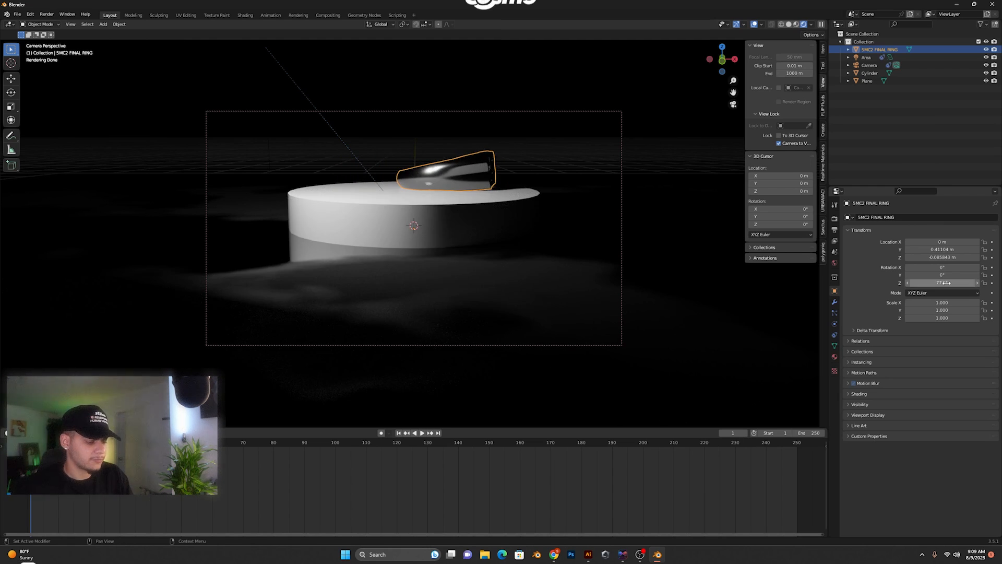
pyautogui.hotkey('ctrl', 'z')
# - Leave the camera view, look at the ring from above and set its origin to its geometry
pyautogui.press('KP_0')
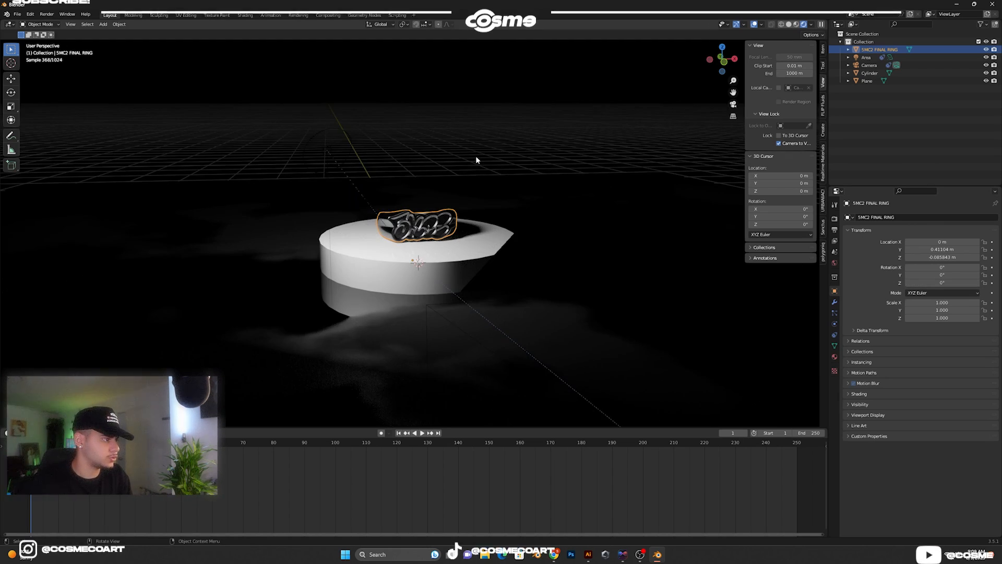
pyautogui.scroll(4, 484, 153)
pyautogui.moveTo(484, 153); pyautogui.dragTo(412, 280, button='middle')
pyautogui.rightClick(438, 299)
pyautogui.moveTo(443, 337)
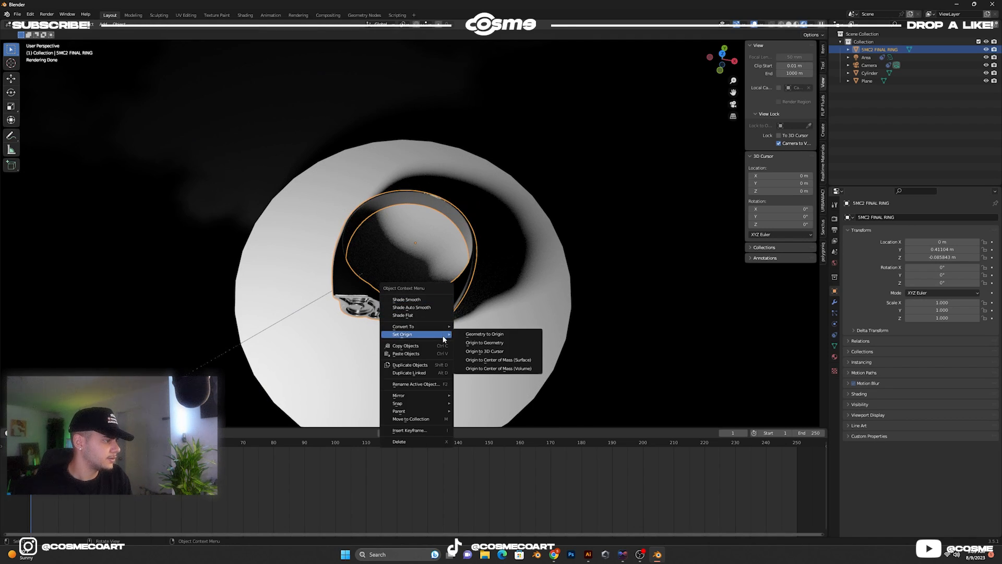
pyautogui.click(488, 343)
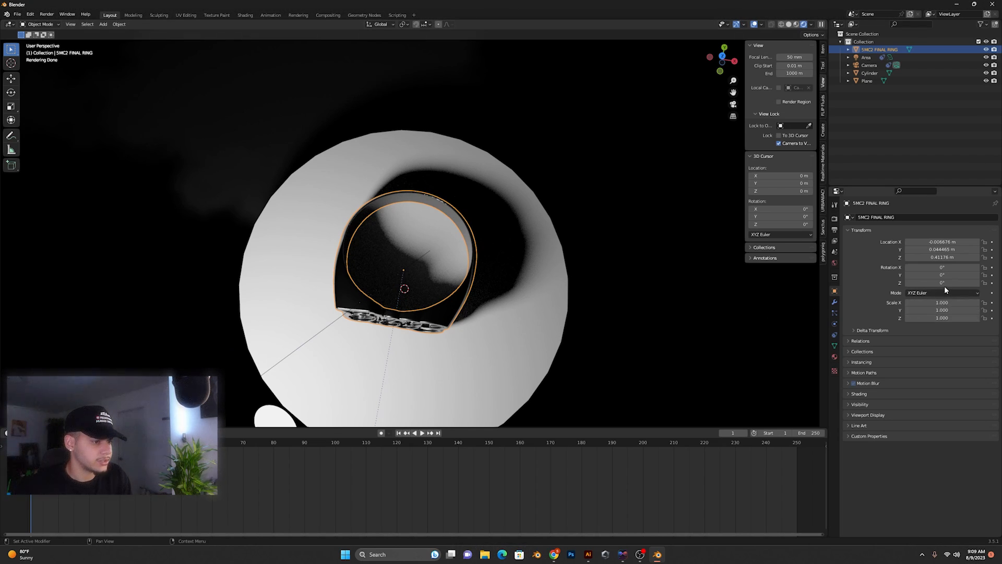
# - Test-spin the ring about its Z axis, reset the rotation to 0° and return to the camera view
pyautogui.moveTo(942, 282); pyautogui.dragTo(898, 282)
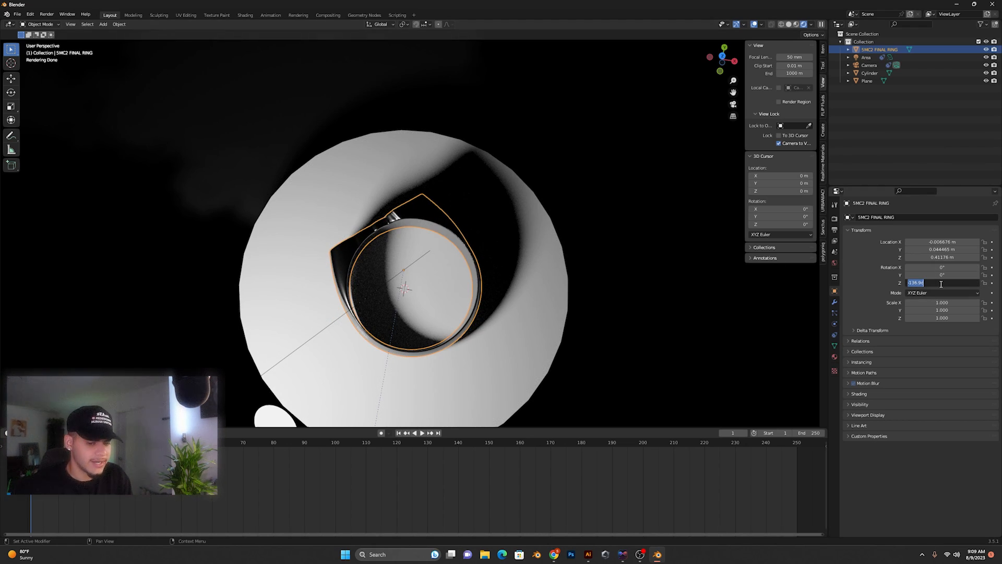
pyautogui.press('Return')
pyautogui.moveTo(635, 296); pyautogui.dragTo(367, 259, button='middle')
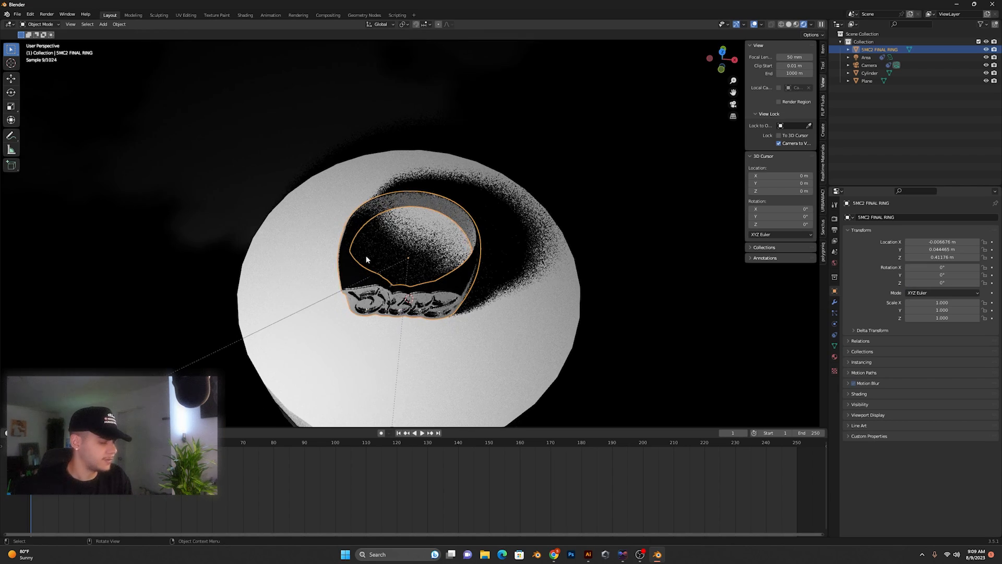
pyautogui.press('KP_0')
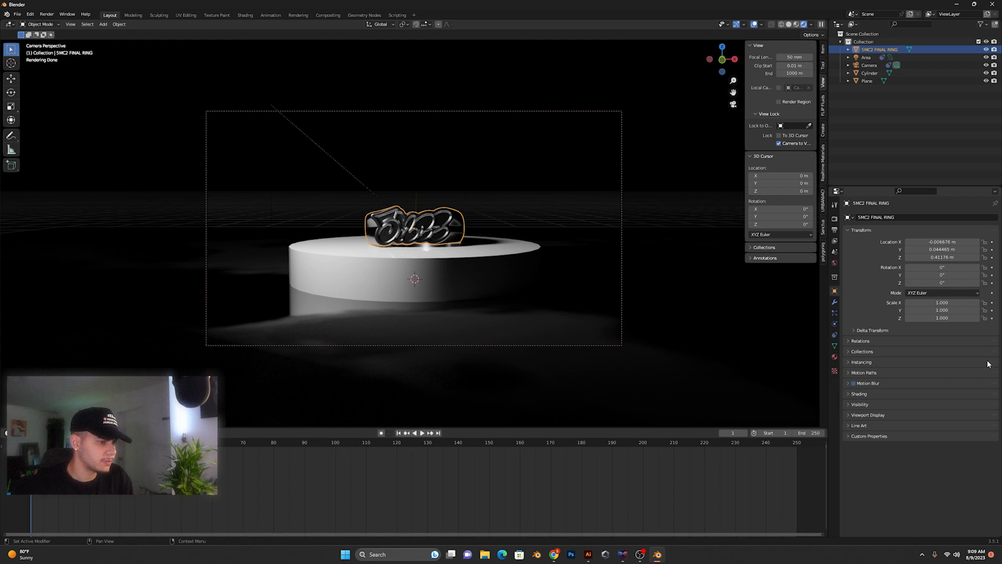
# - Keyframe the ring's Z rotation at 0° on frame 1 and 360° on frame 250, and scrub the timeline to check the spin
pyautogui.click(991, 283)
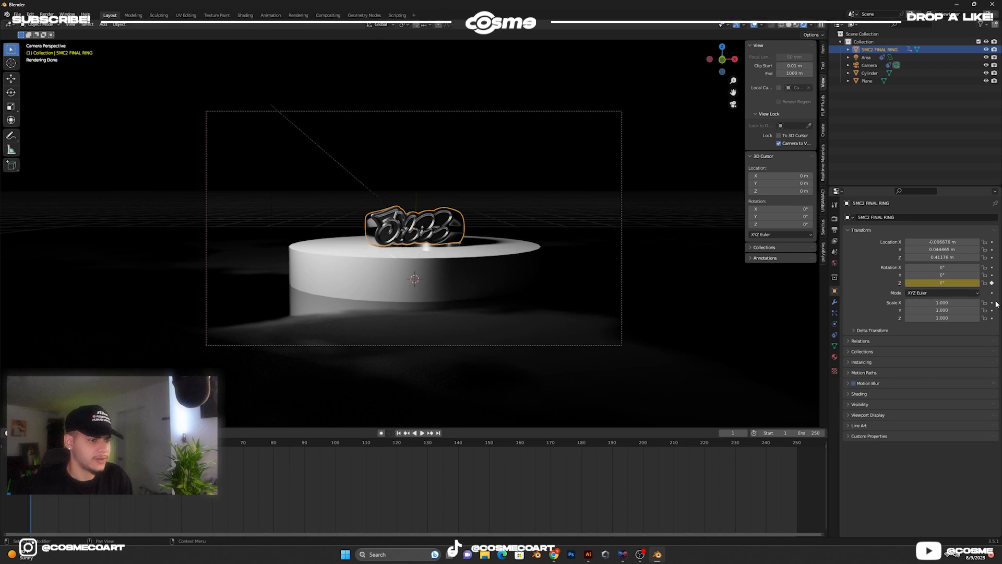
pyautogui.click(438, 433)
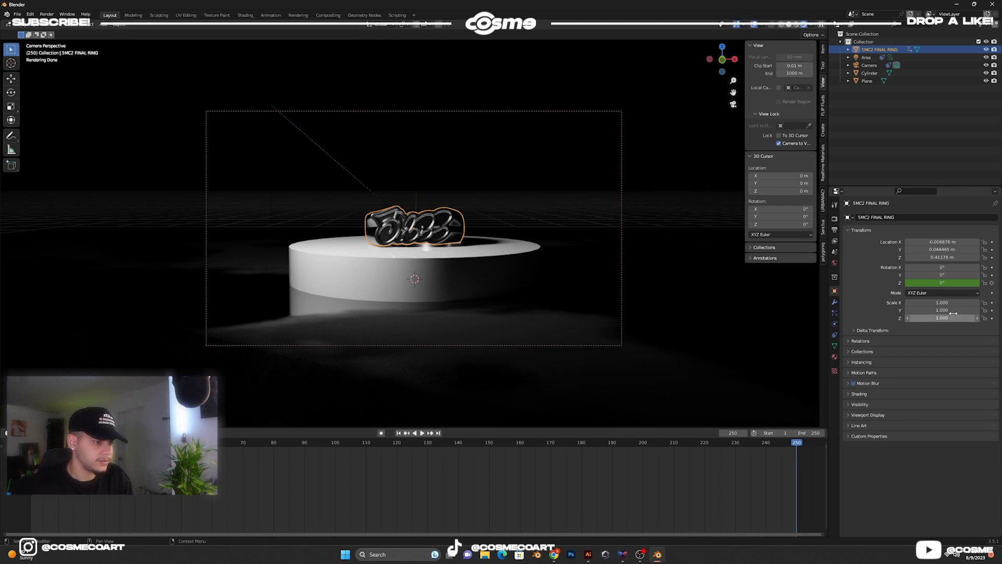
pyautogui.click(936, 282)
pyautogui.write('360')
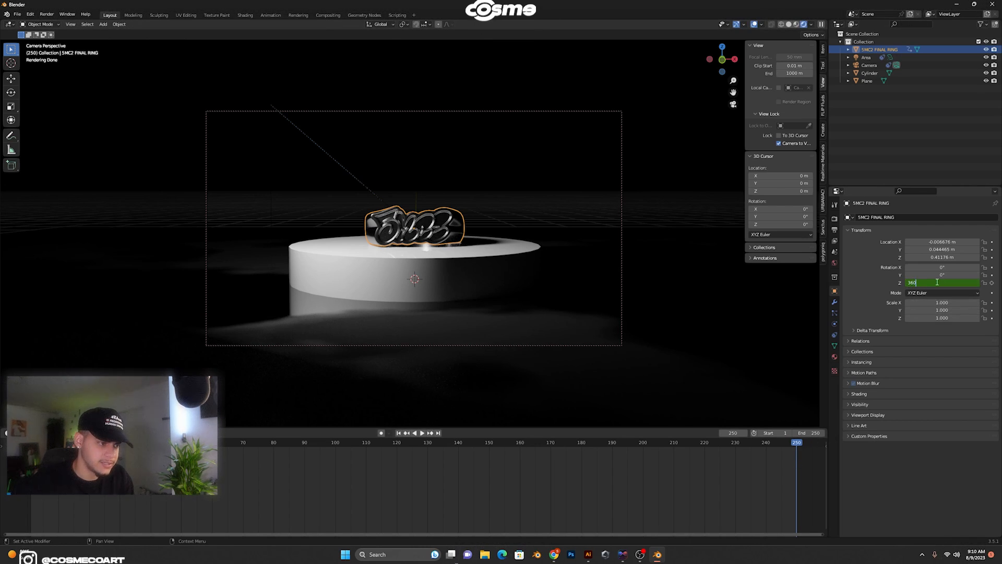
pyautogui.press('Return')
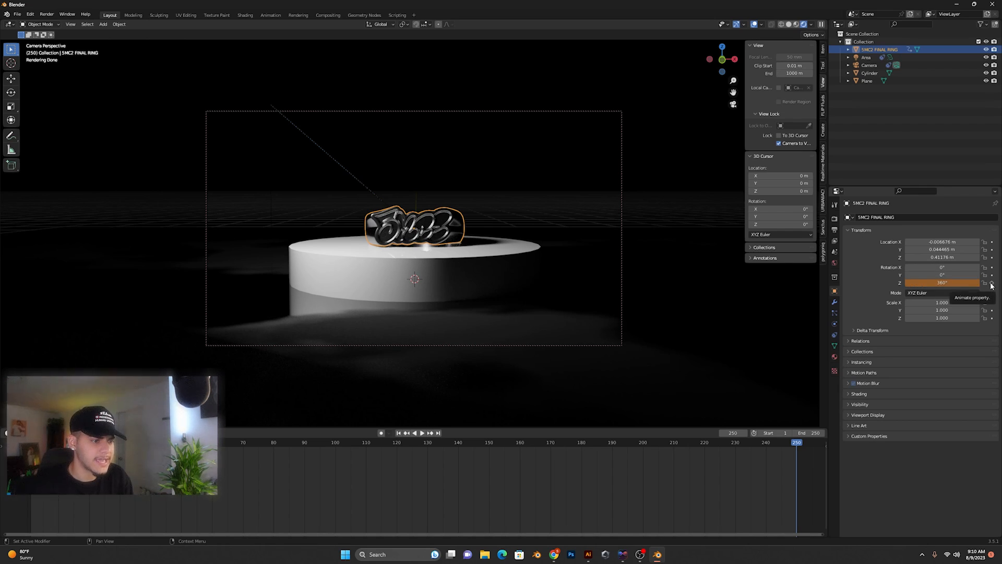
pyautogui.moveTo(797, 447); pyautogui.dragTo(33, 521)
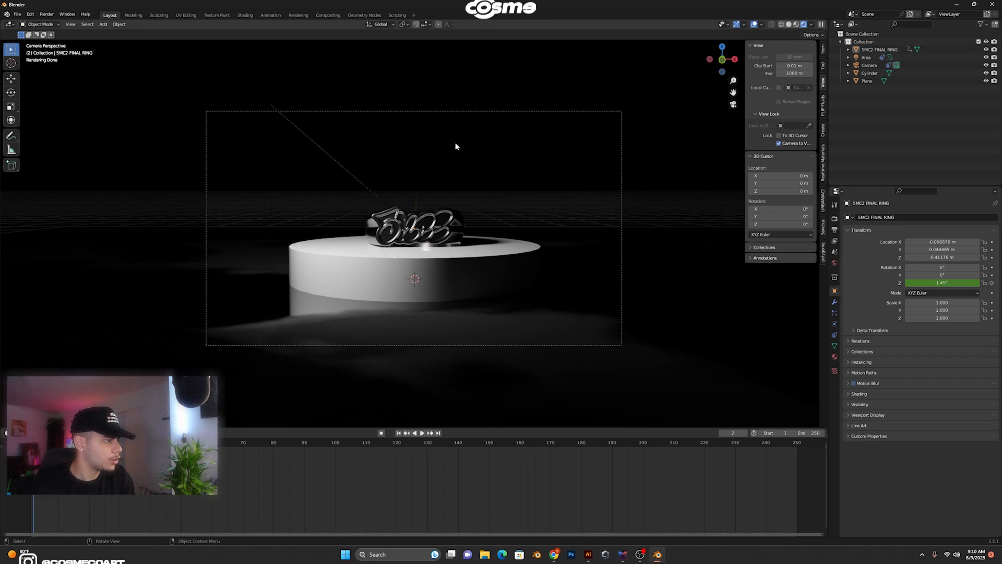
# - Move the camera to a high angle looking down on the ring and insert a Location & Rotation keyframe on frame 1
pyautogui.click(456, 110)
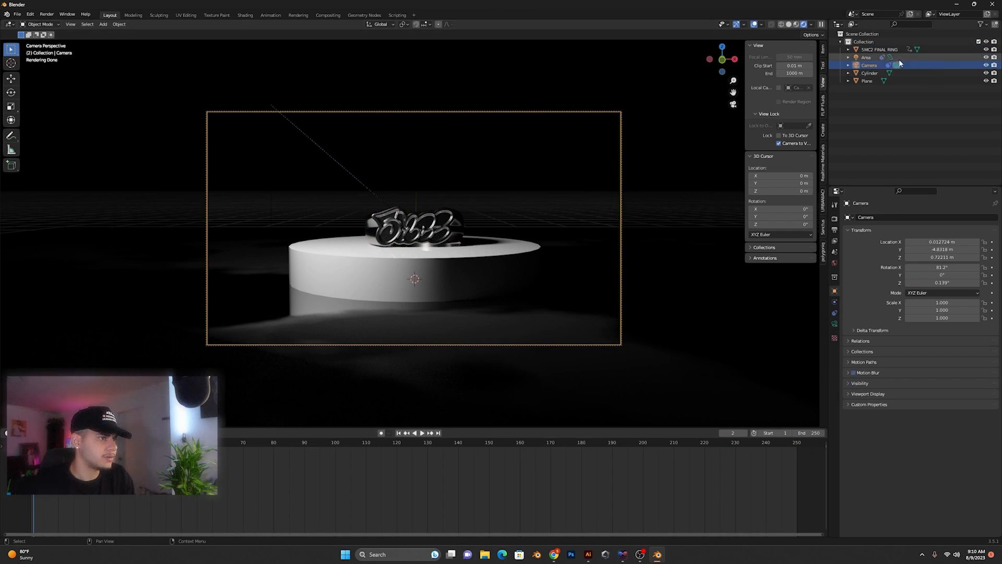
pyautogui.moveTo(504, 199); pyautogui.dragTo(461, 230, button='middle')
pyautogui.click(399, 433)
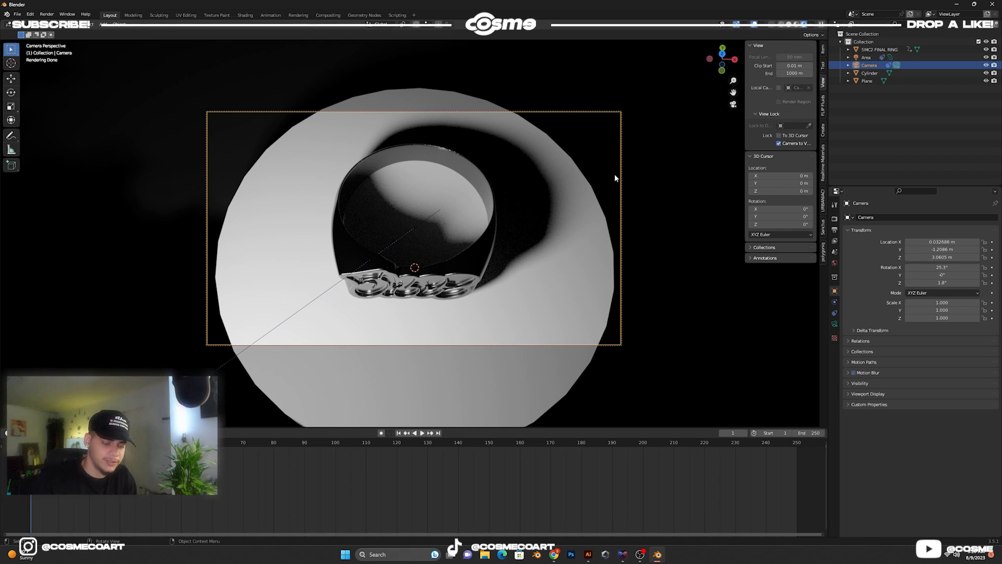
pyautogui.press('i')
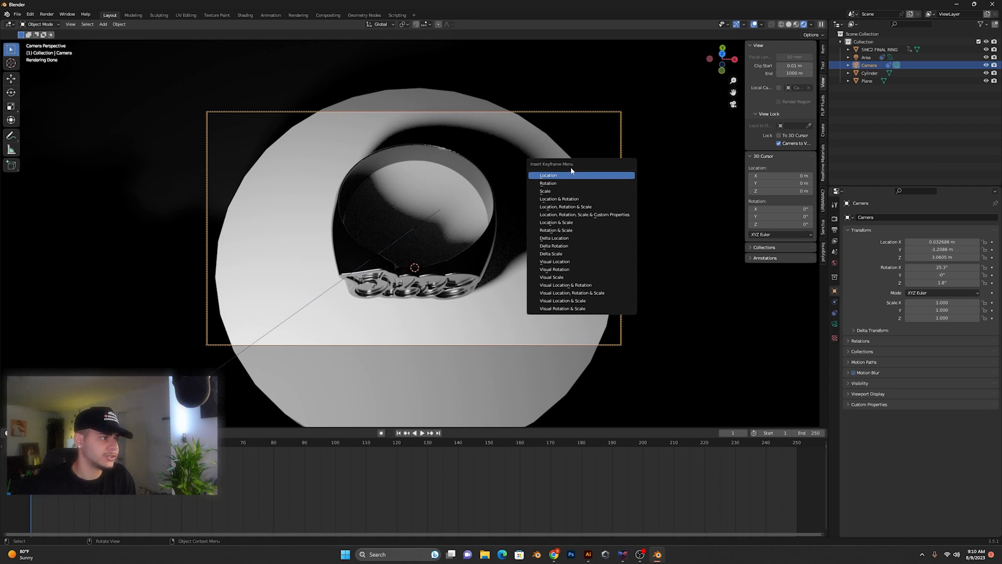
pyautogui.click(564, 201)
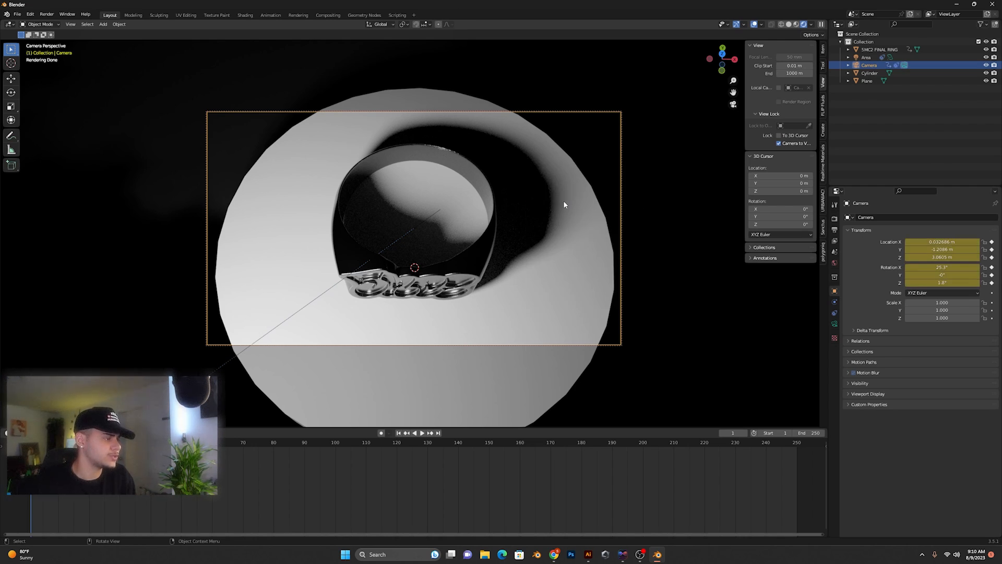
# - On frame 250, bring the camera down to a low front view of the ring and insert a Location & Rotation keyframe
pyautogui.click(438, 433)
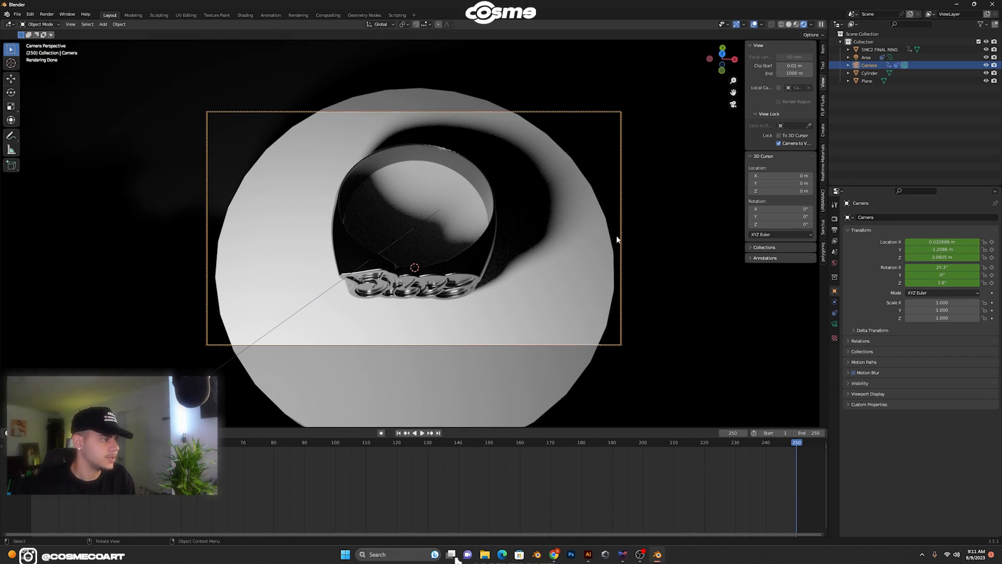
pyautogui.moveTo(528, 187); pyautogui.dragTo(522, 272, button='middle')
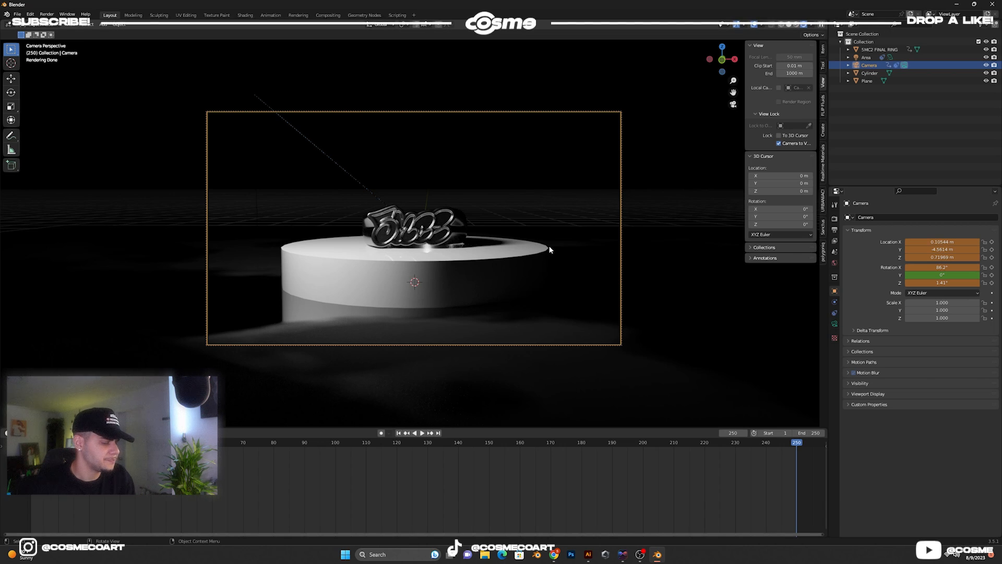
pyautogui.press('i')
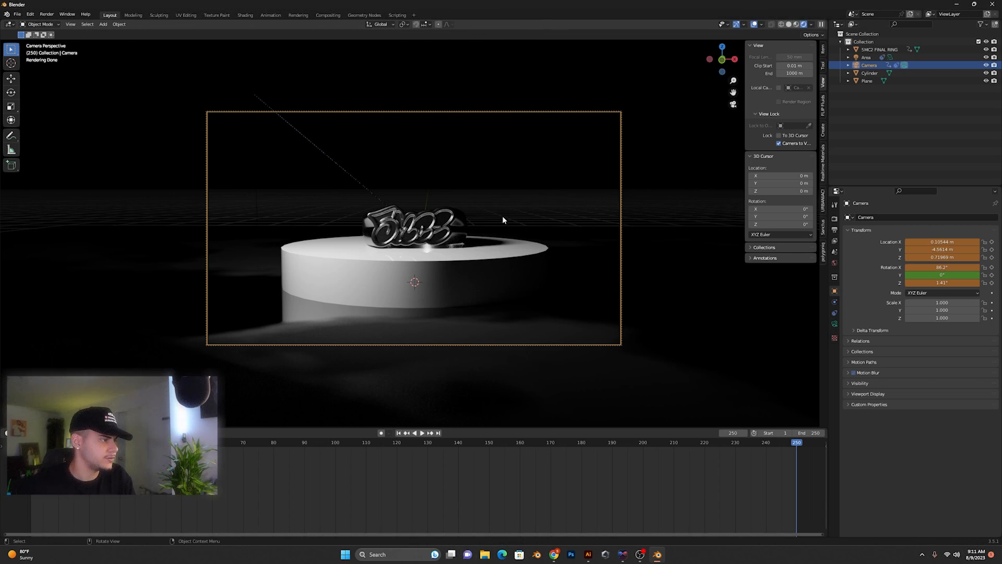
pyautogui.press('i')
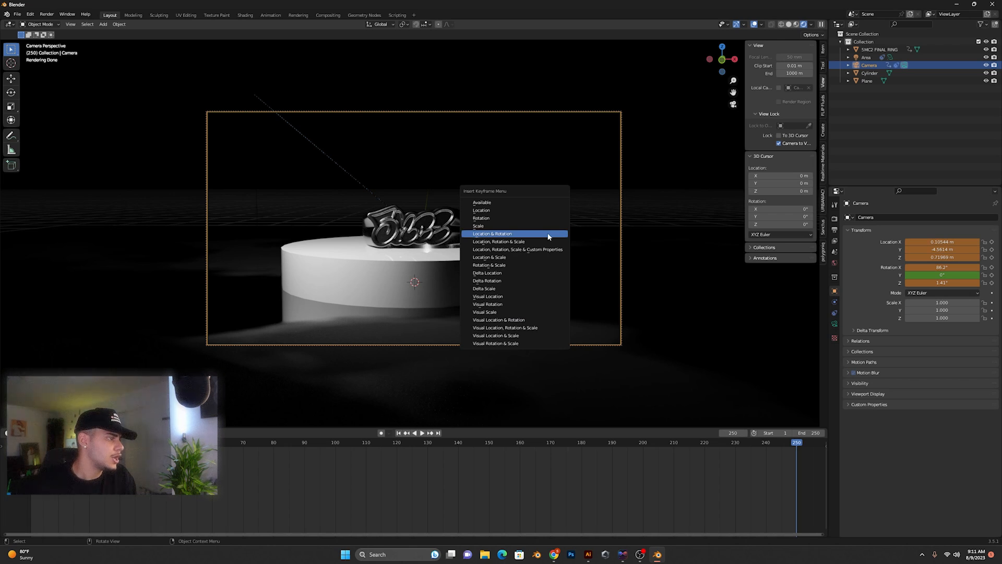
pyautogui.click(548, 237)
# - Hide the viewport overlays and scrub the timeline back to frame 164 to preview the combined camera and ring animation
pyautogui.moveTo(795, 446); pyautogui.dragTo(615, 450)
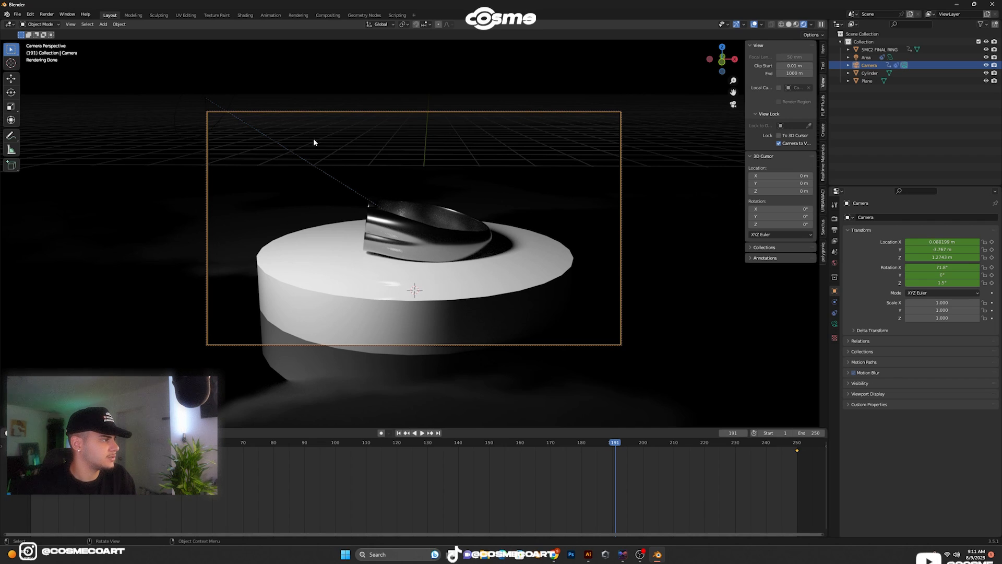
pyautogui.click(755, 25)
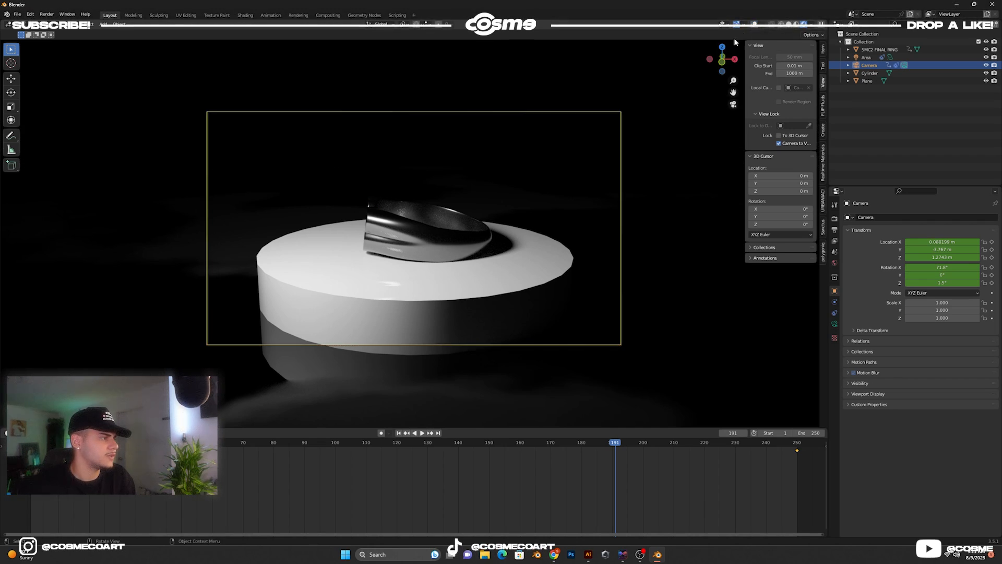
pyautogui.moveTo(619, 453); pyautogui.dragTo(528, 453)
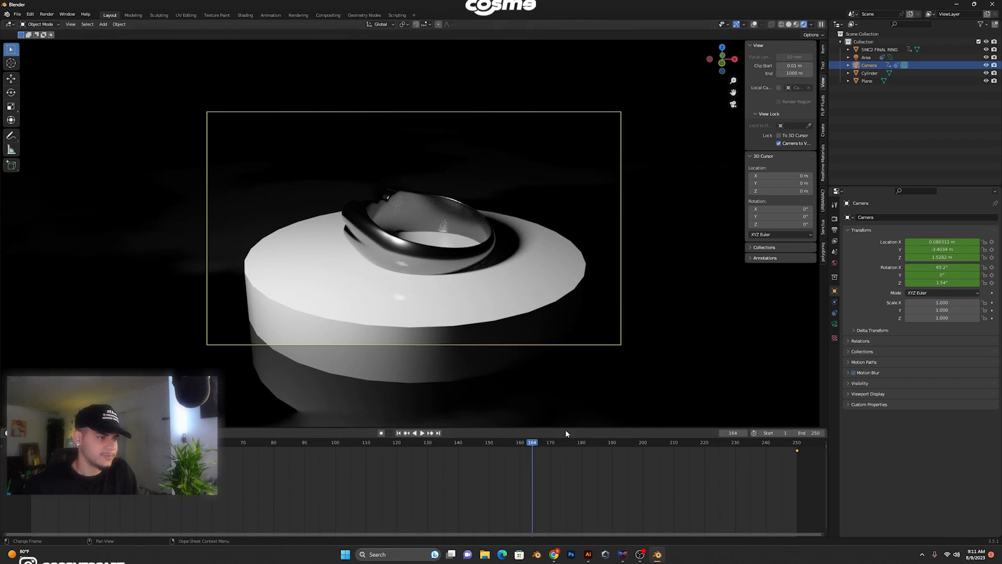
# - Open the scene's output settings, try changing the horizontal resolution and undo the change
pyautogui.click(834, 233)
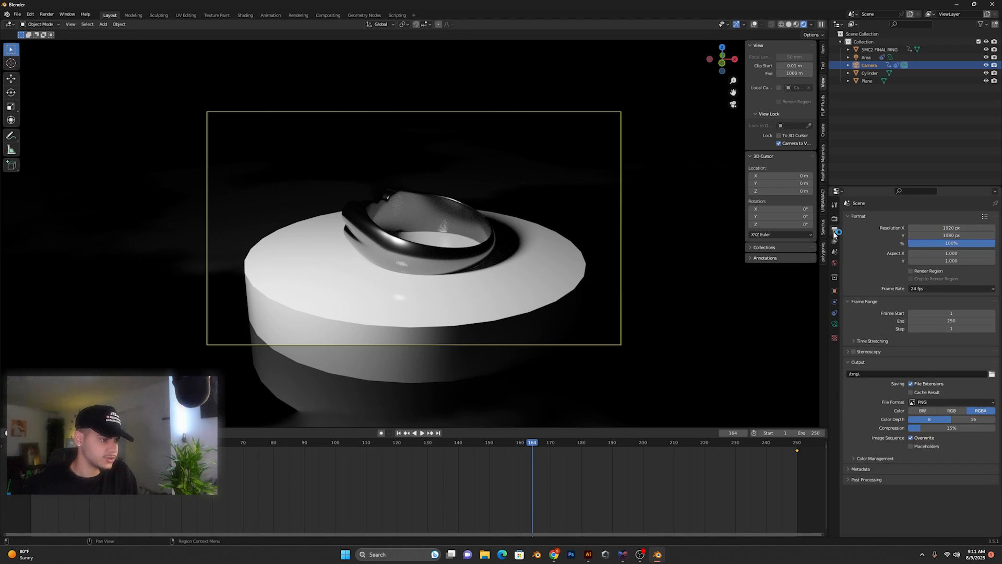
pyautogui.moveTo(952, 228); pyautogui.dragTo(929, 227)
pyautogui.hotkey('ctrl', 'z')
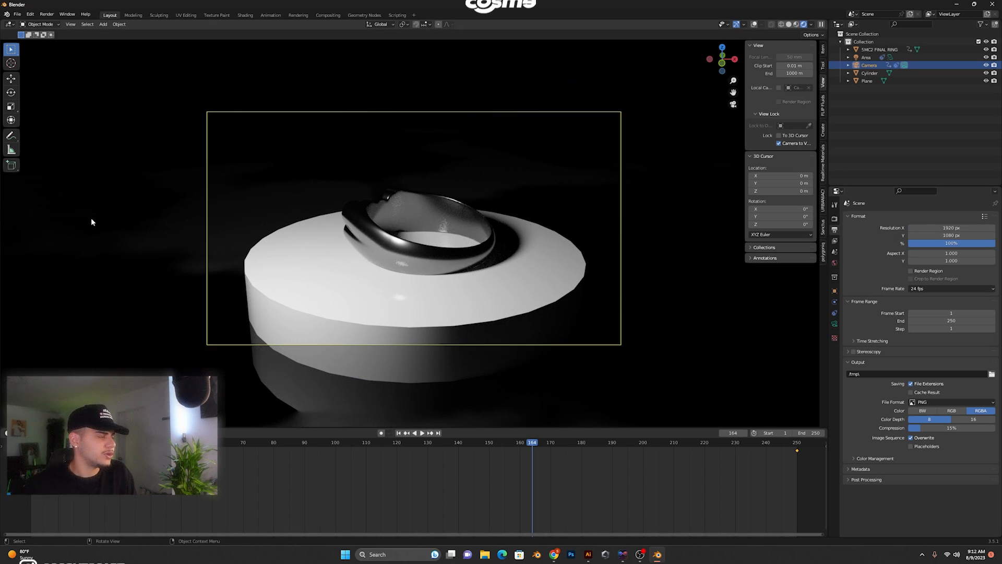
# - Try a vertical render resolution of 1080 px by 1920 px and undo both resolution changes
pyautogui.click(960, 228)
pyautogui.click(950, 230)
pyautogui.write('180')
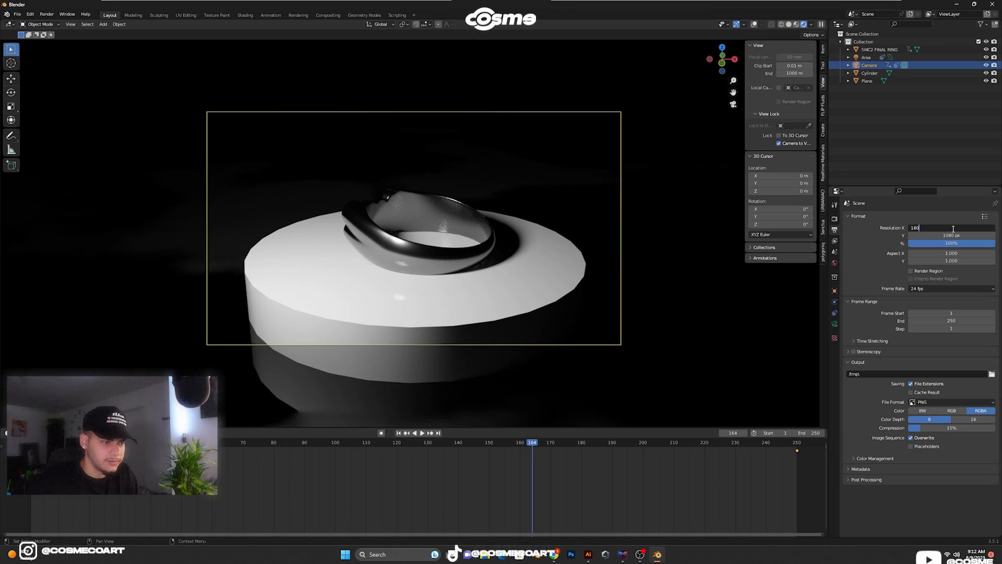
pyautogui.press('BackSpace')
pyautogui.press('BackSpace')
pyautogui.write('080')
pyautogui.press('Return')
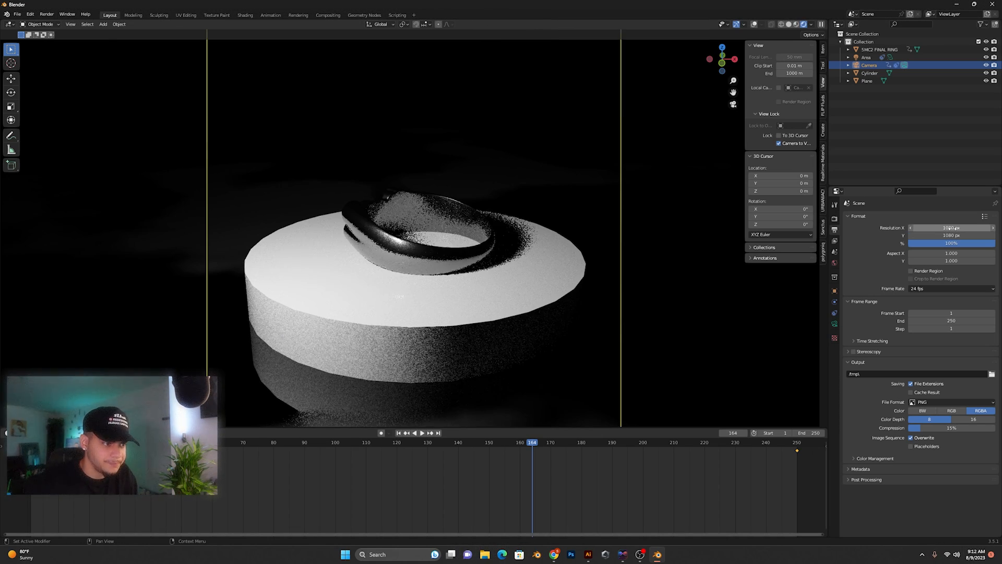
pyautogui.click(950, 236)
pyautogui.write('192')
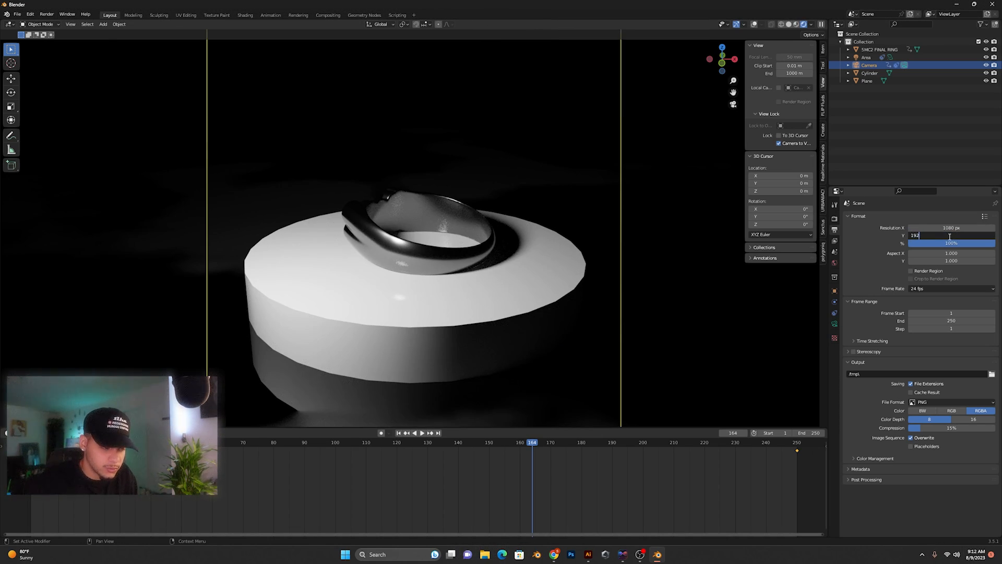
pyautogui.write('0')
pyautogui.press('Return')
pyautogui.hotkey('ctrl', 'z')
pyautogui.hotkey('ctrl', 'z')
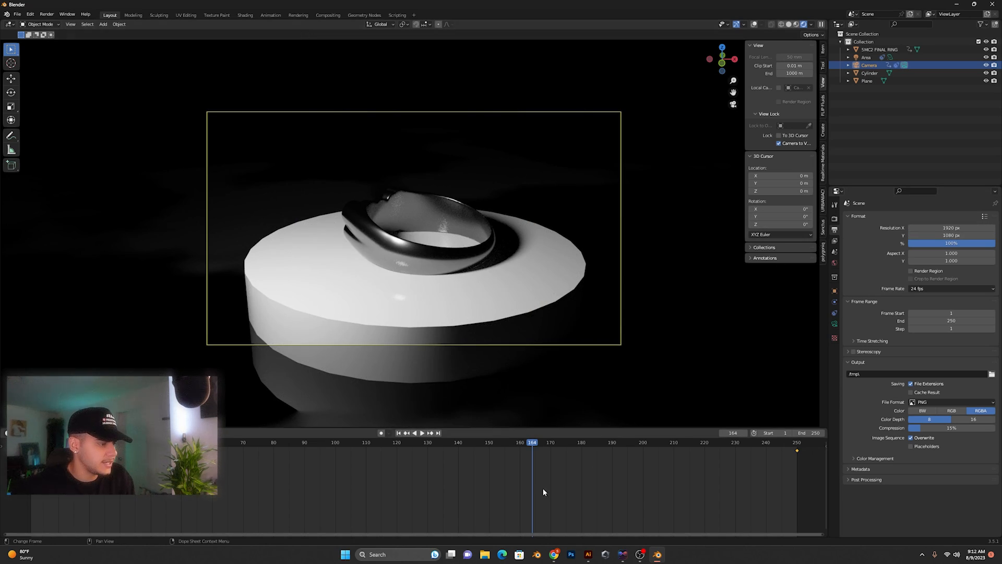
pyautogui.click(949, 290)
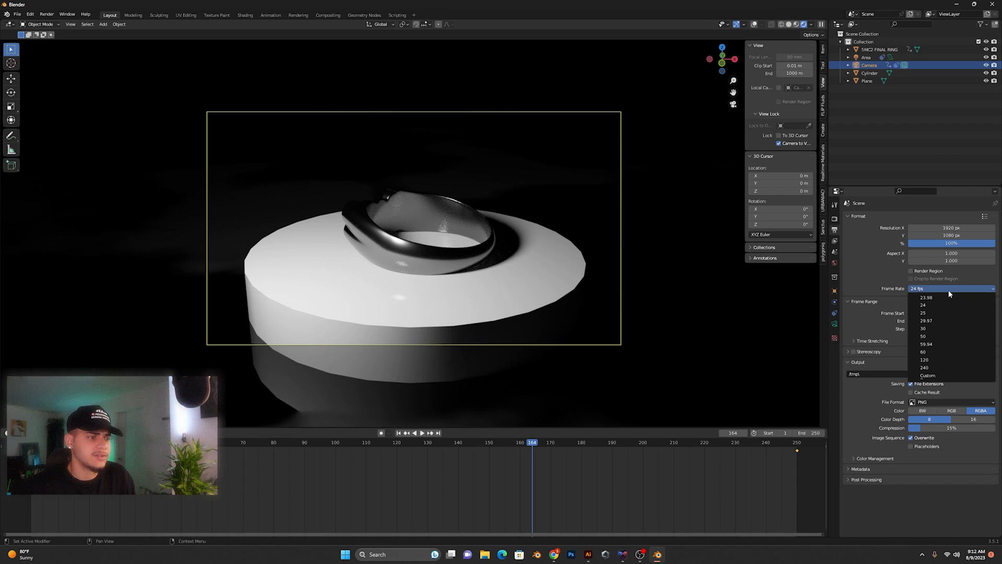
pyautogui.click(936, 289)
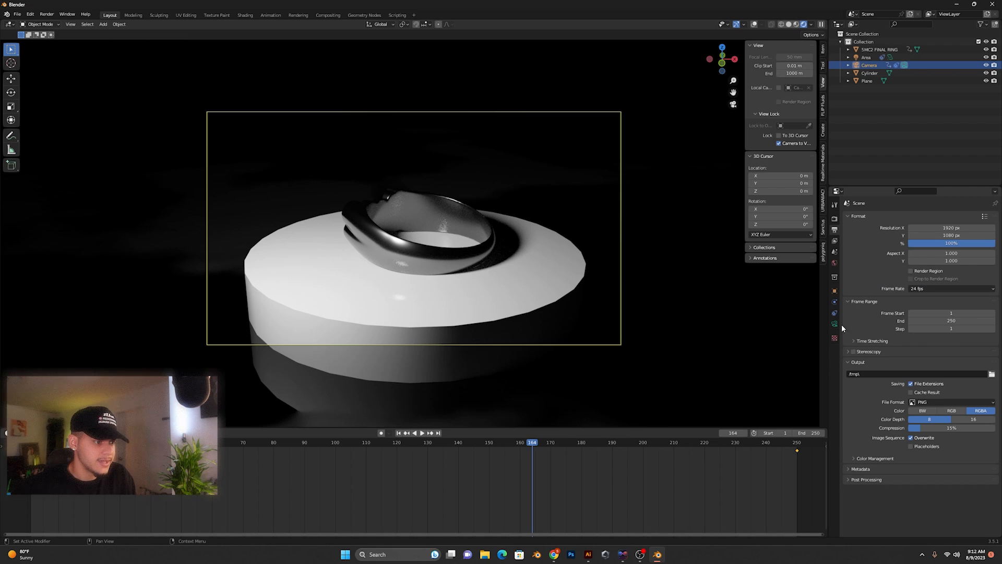
# - Set the render output path to the Extreme SSD (D:) drive with the file name tutorial
pyautogui.click(991, 374)
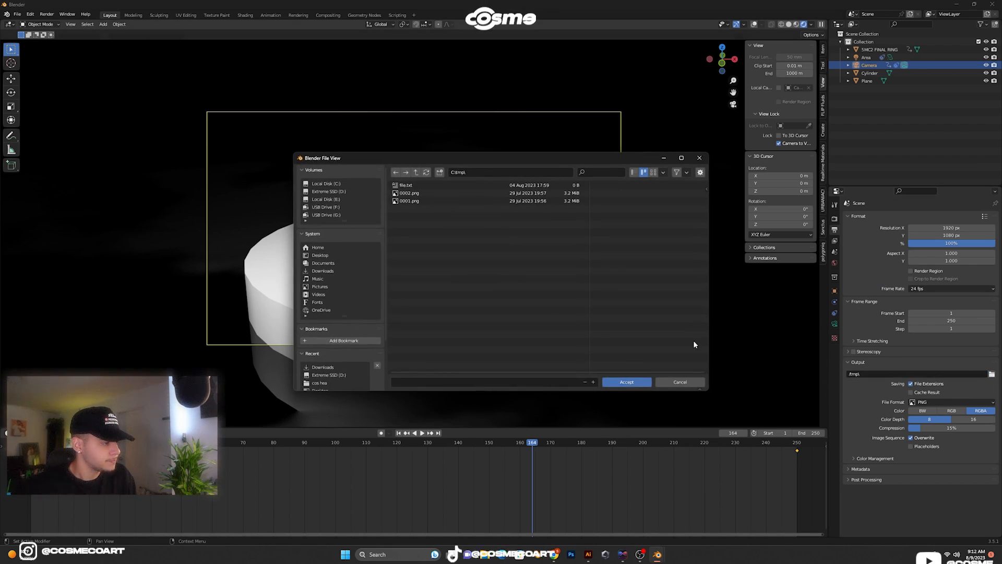
pyautogui.scroll(-4, 344, 305)
pyautogui.click(345, 314)
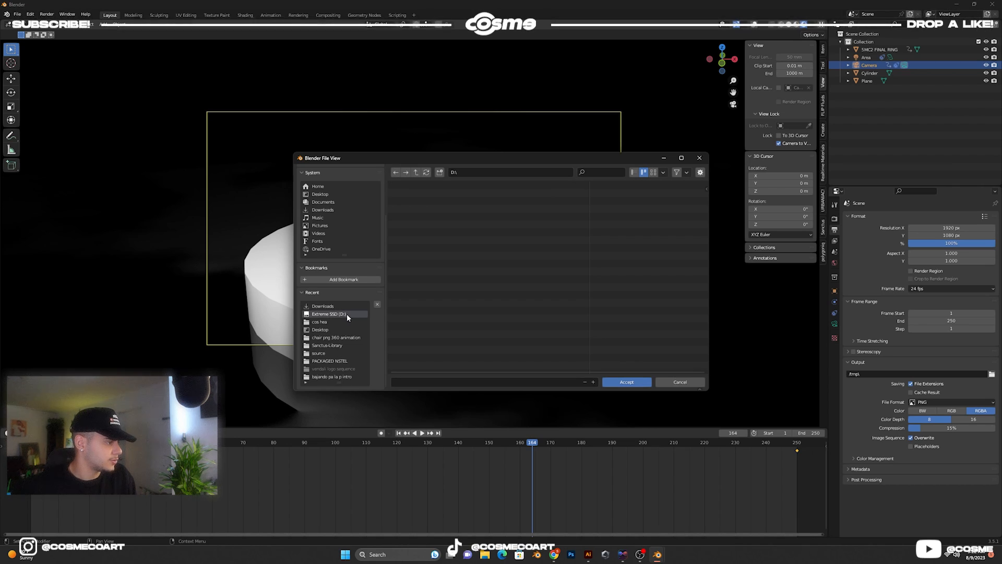
pyautogui.click(444, 381)
pyautogui.write('adfs')
pyautogui.press('BackSpace')
pyautogui.press('BackSpace')
pyautogui.press('BackSpace')
pyautogui.press('BackSpace')
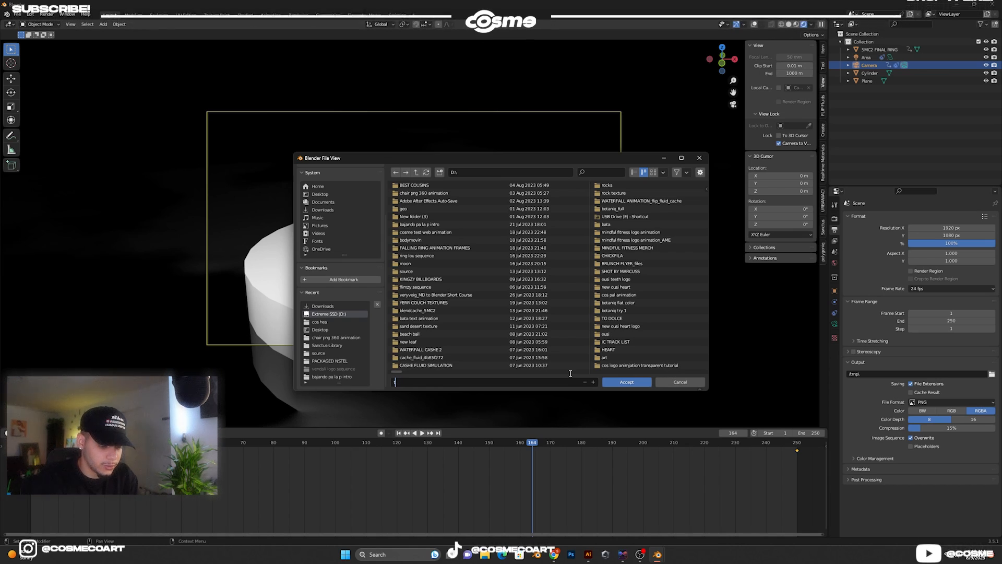
pyautogui.write('tutorial')
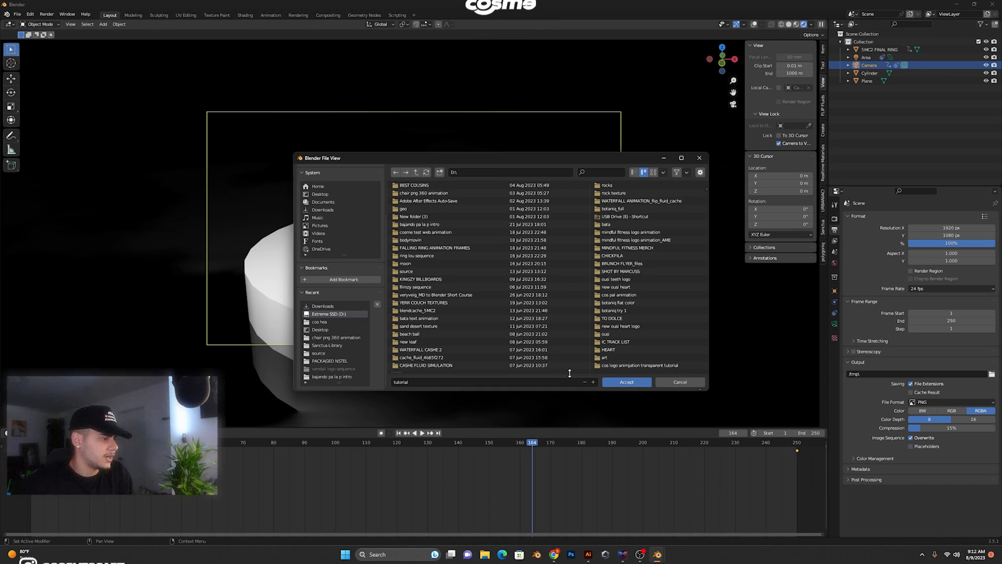
pyautogui.click(620, 383)
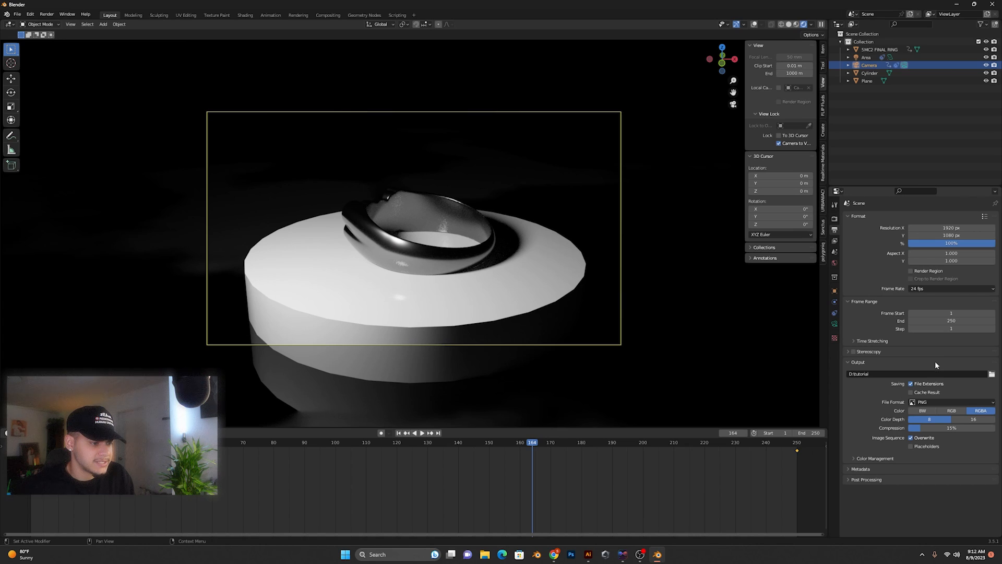
# - Set the output file format to FFmpeg Video and its encoding container to MPEG-4
pyautogui.click(918, 402)
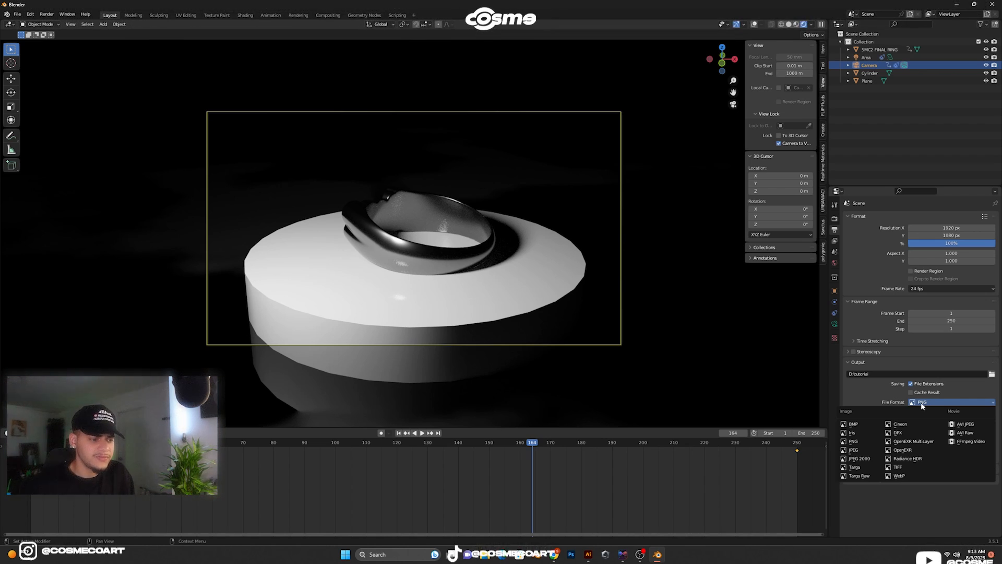
pyautogui.click(956, 442)
pyautogui.click(856, 433)
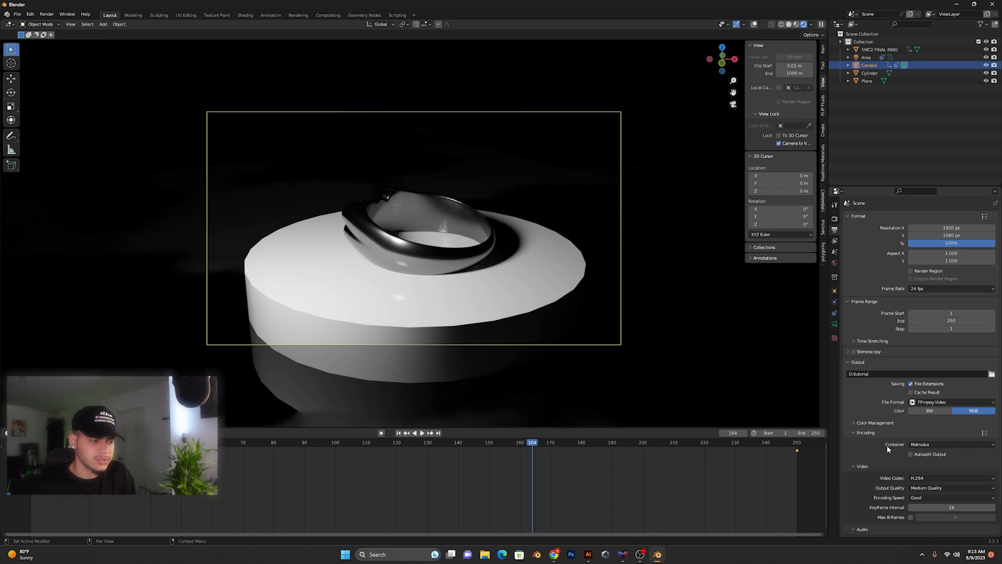
pyautogui.click(915, 445)
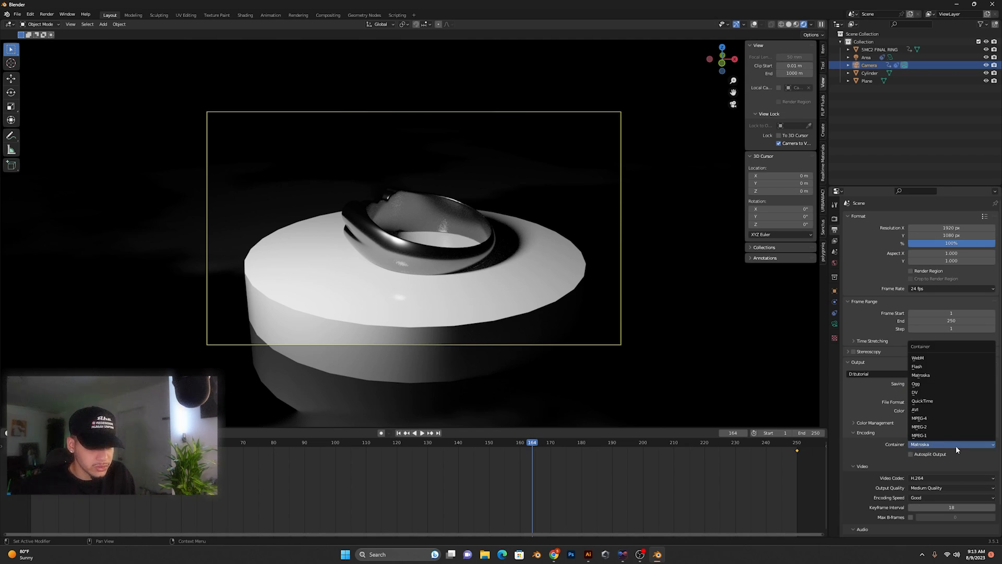
pyautogui.click(938, 418)
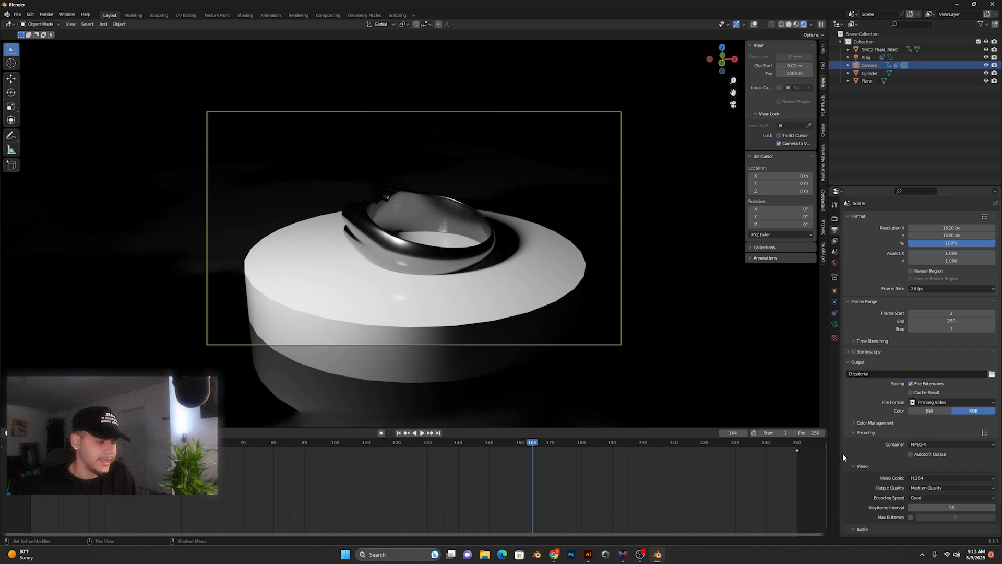
# - Move the timeline to frame 246 and render that frame as a still image
pyautogui.moveTo(542, 442); pyautogui.dragTo(784, 455)
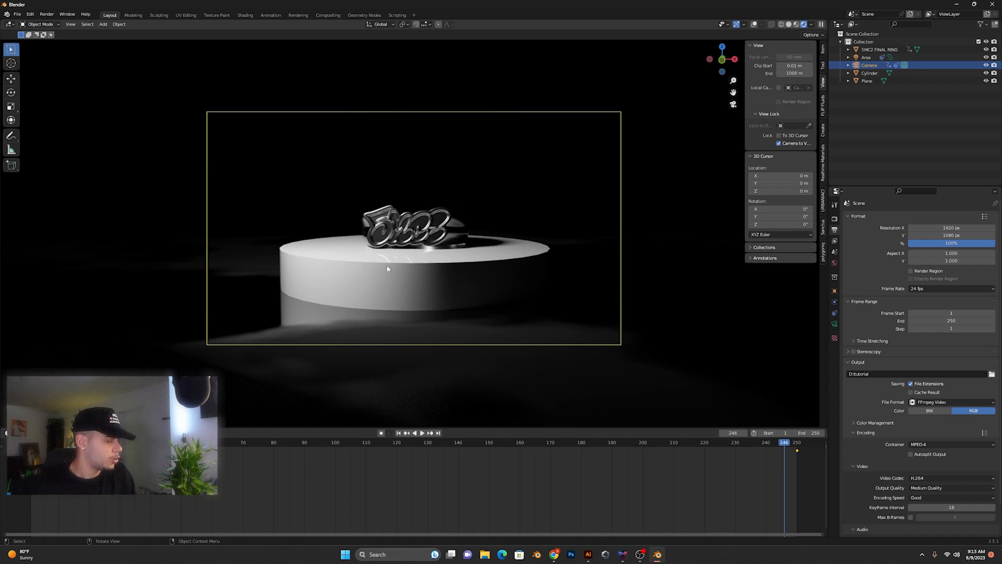
pyautogui.click(47, 14)
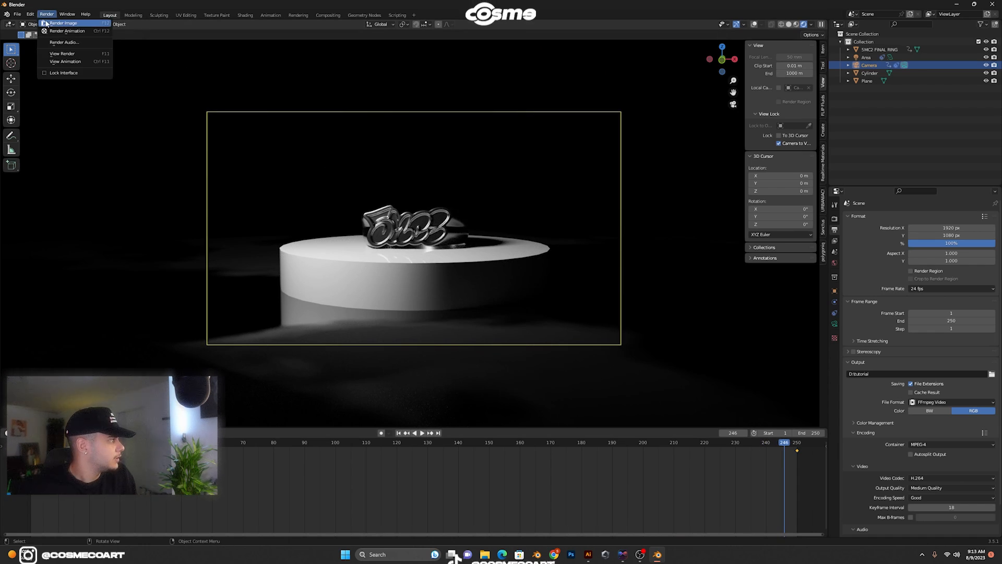
pyautogui.click(57, 26)
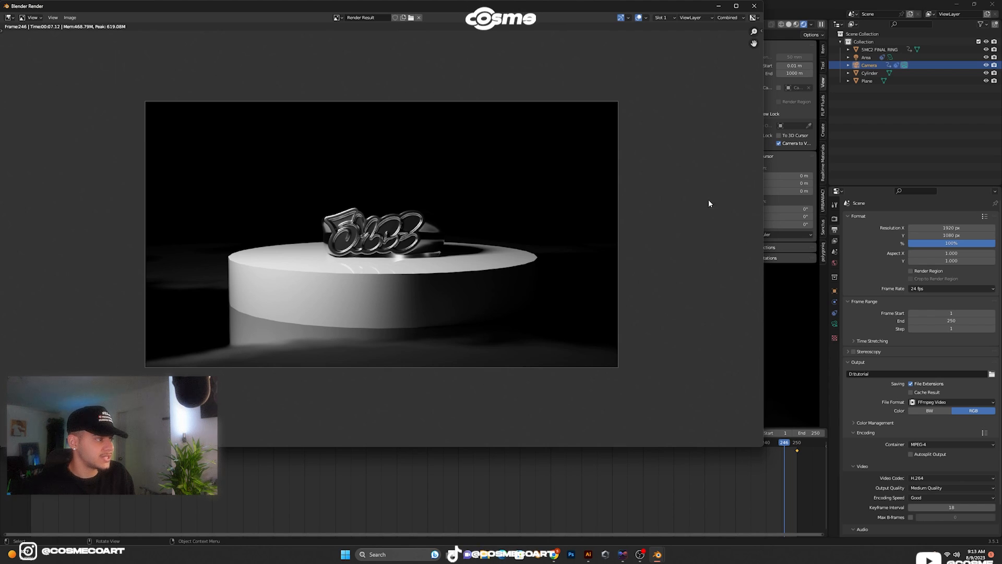
# - Save the rendered still as a PNG named ring image on the Extreme SSD (D:) drive
pyautogui.click(69, 18)
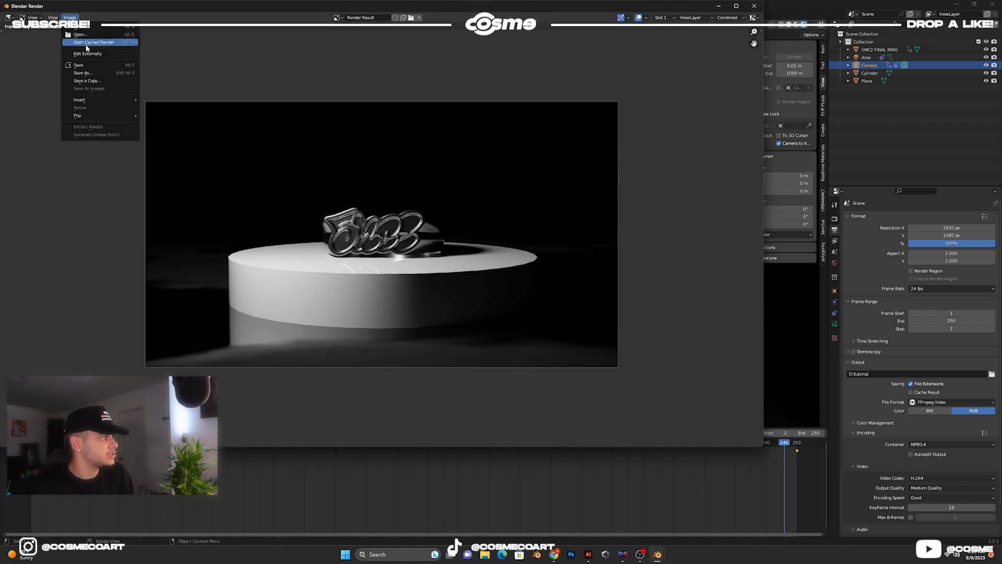
pyautogui.click(83, 72)
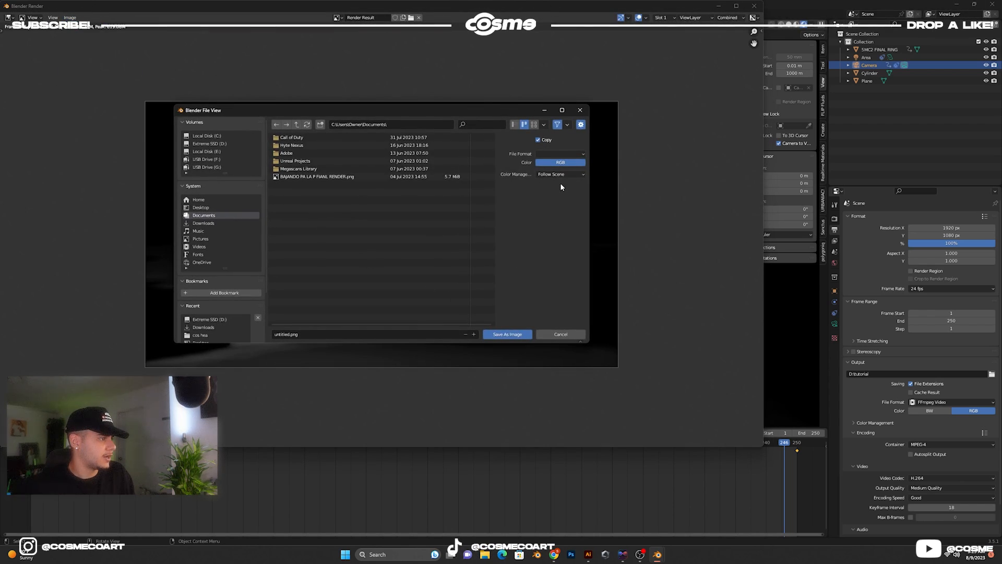
pyautogui.click(557, 154)
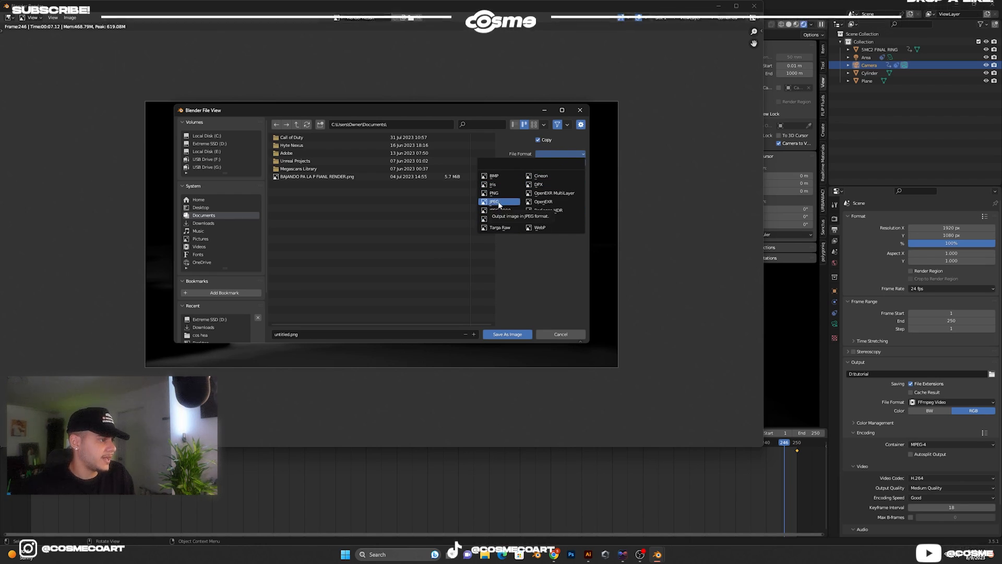
pyautogui.scroll(-3, 215, 307)
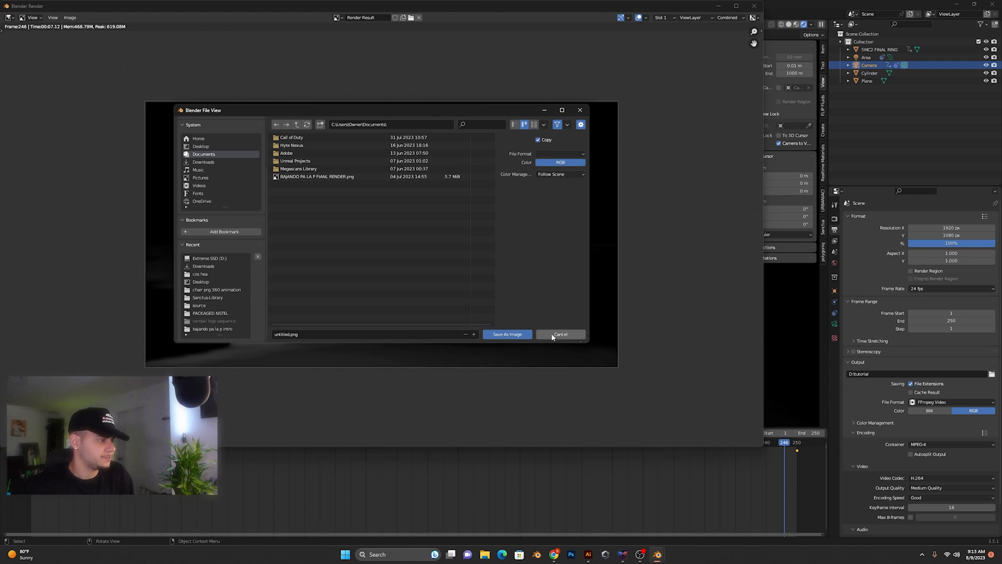
pyautogui.click(559, 154)
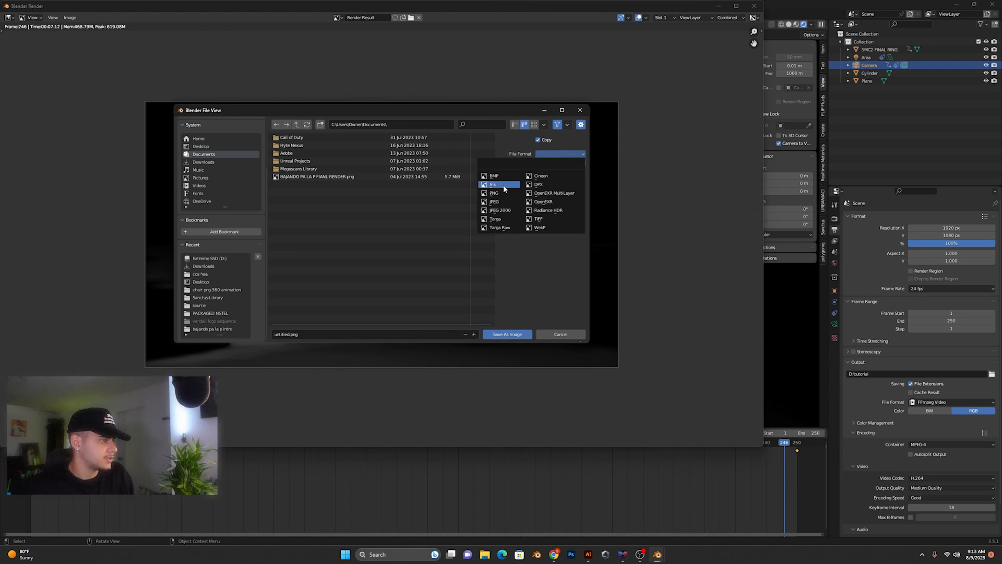
pyautogui.click(500, 193)
pyautogui.click(210, 258)
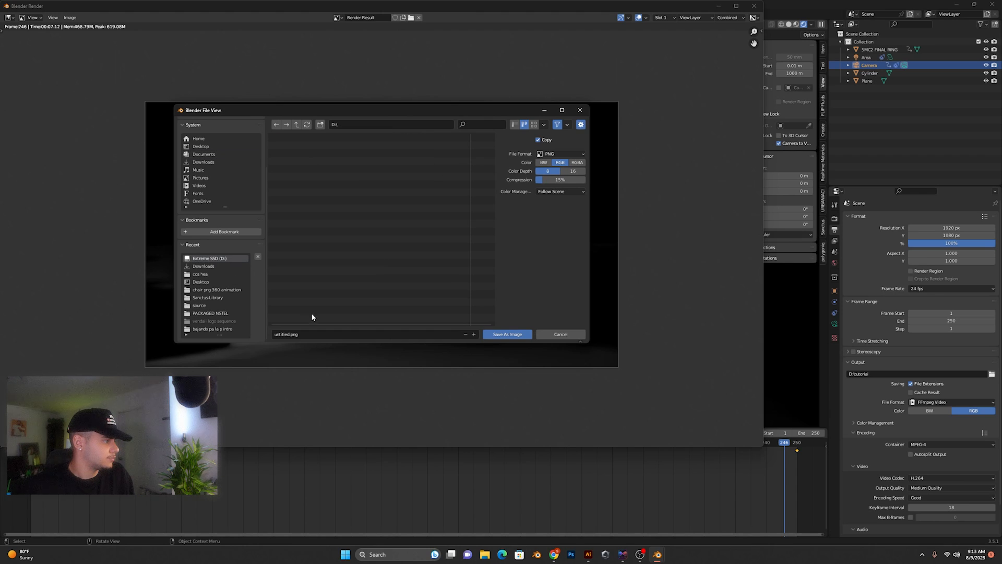
pyautogui.click(313, 334)
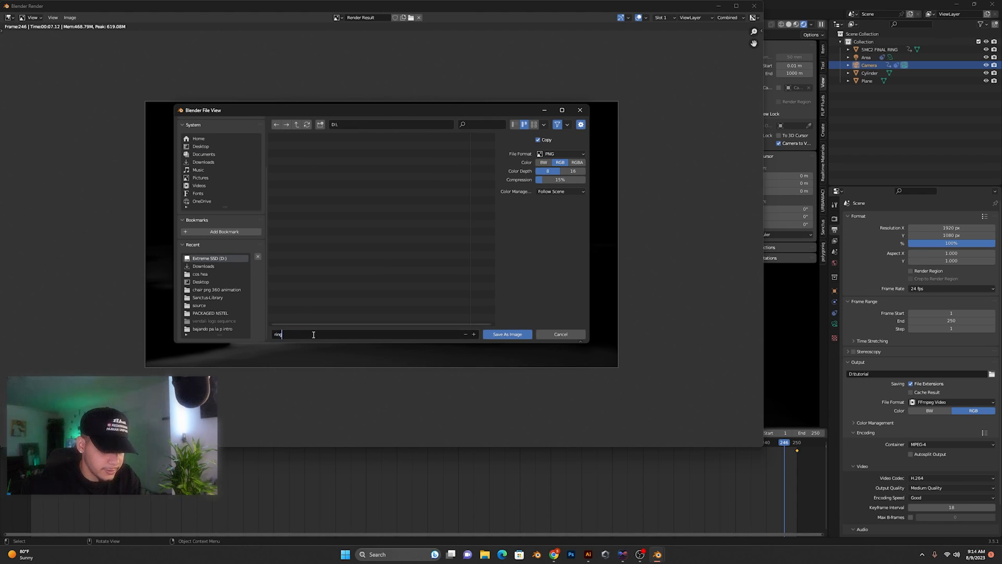
pyautogui.write('ring image')
pyautogui.press('Return')
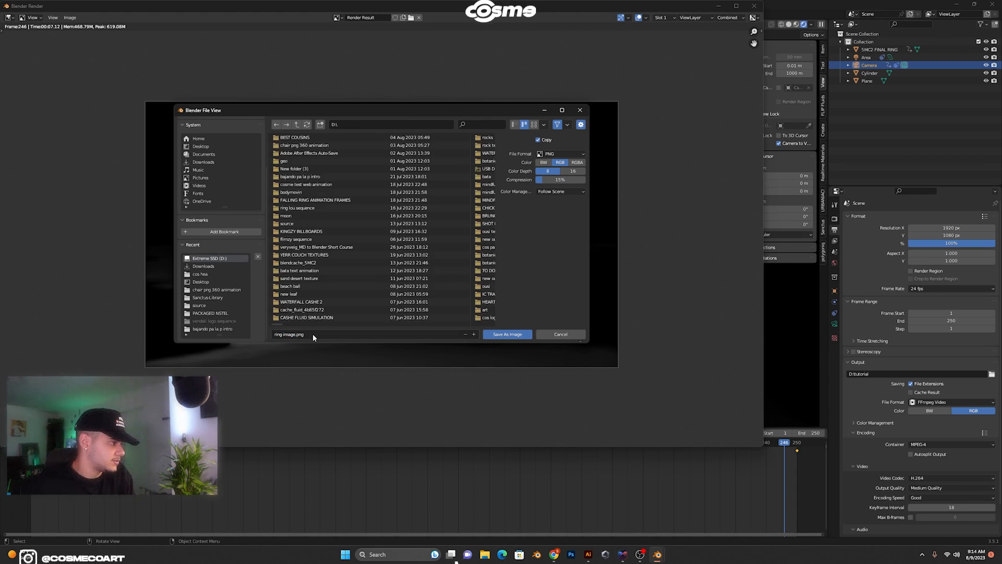
pyautogui.click(507, 335)
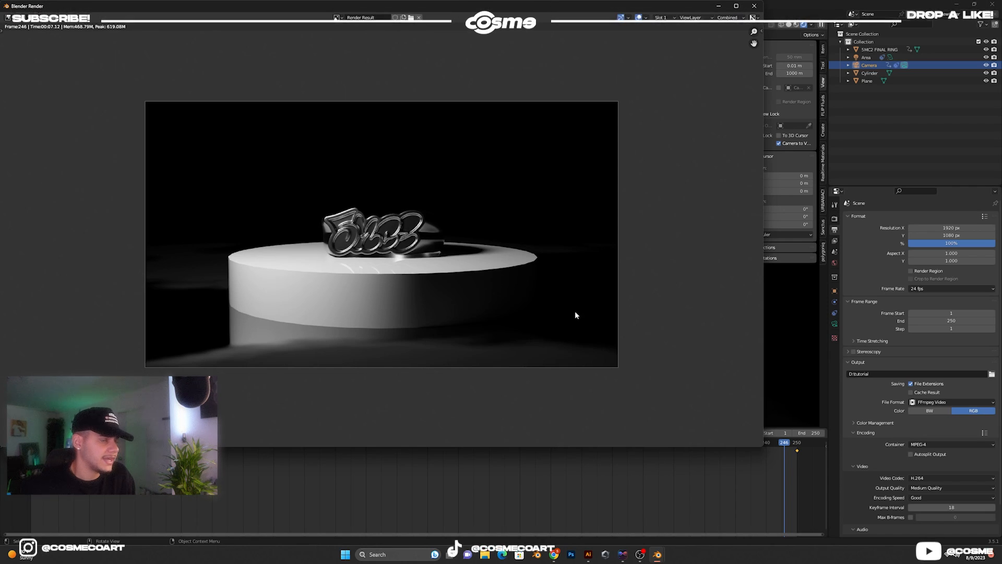
# - Close the render window and preview the ring and camera animation by playback and scrubbing, ending at frame 35
pyautogui.press('Escape')
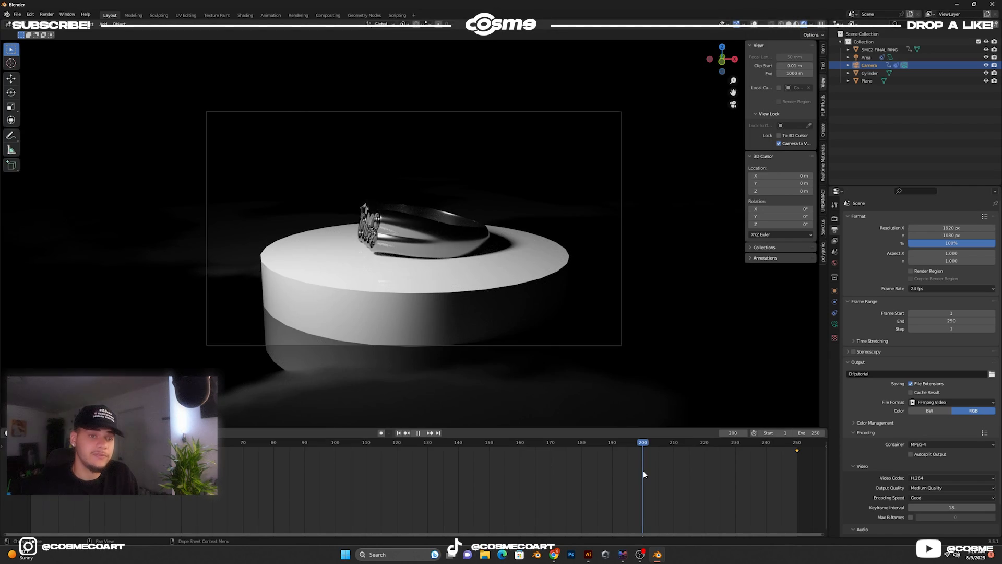
pyautogui.press('space')
pyautogui.moveTo(368, 502); pyautogui.dragTo(538, 506)
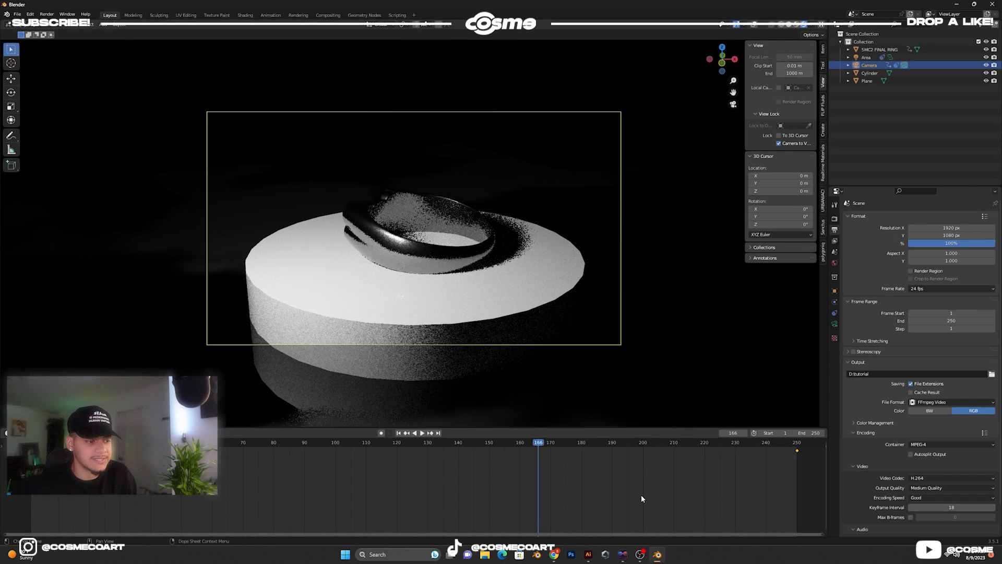
pyautogui.press('space')
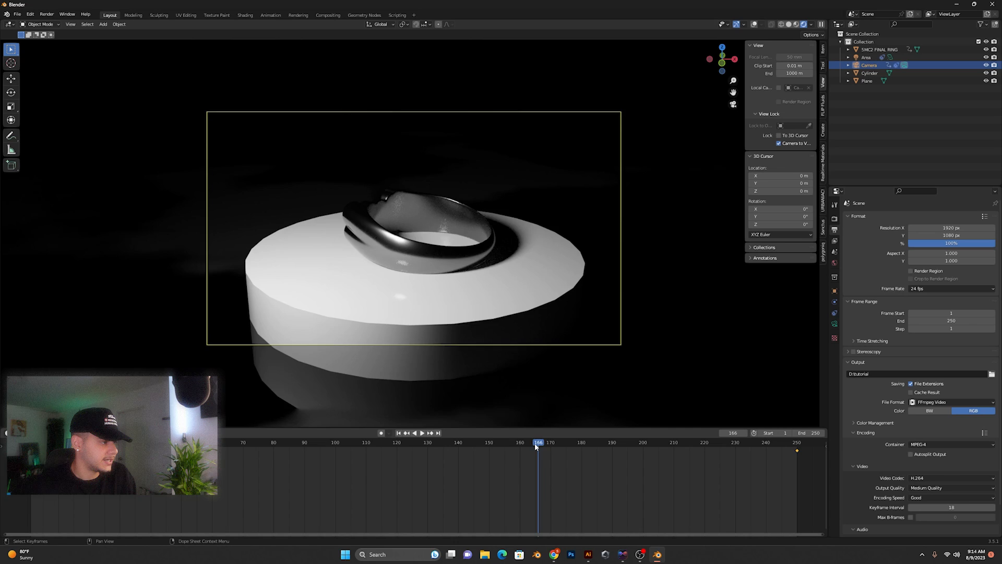
pyautogui.moveTo(535, 446); pyautogui.dragTo(136, 448)
# - Render the full animation, frames 1 to 250, to the configured video output
pyautogui.click(47, 15)
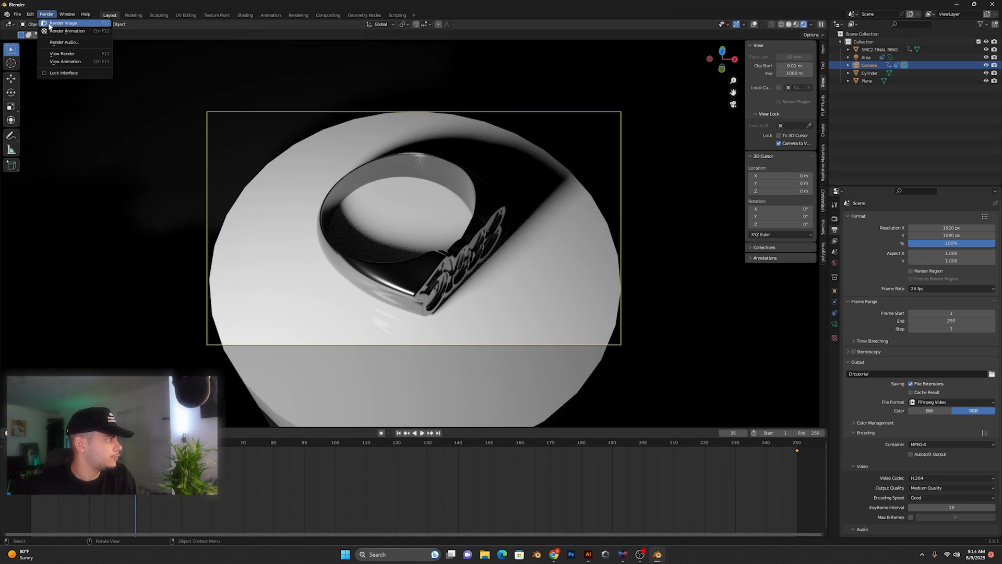
pyautogui.click(67, 31)
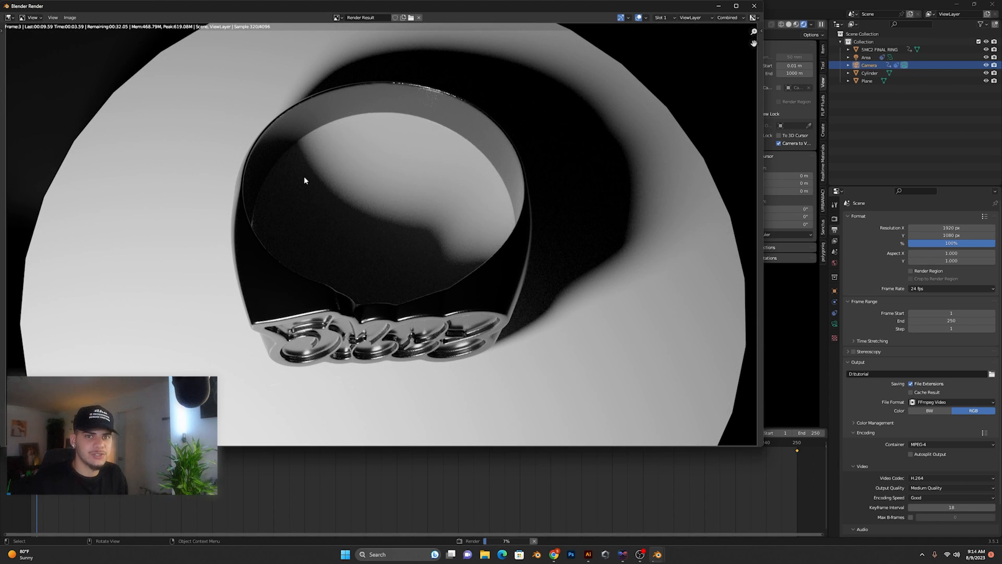
pyautogui.scroll(-3, 313, 156)
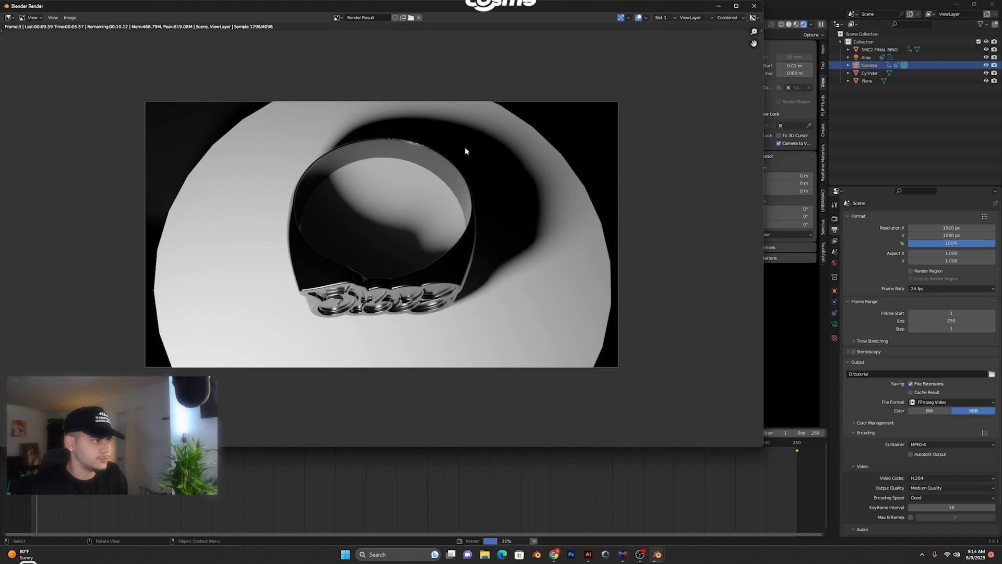